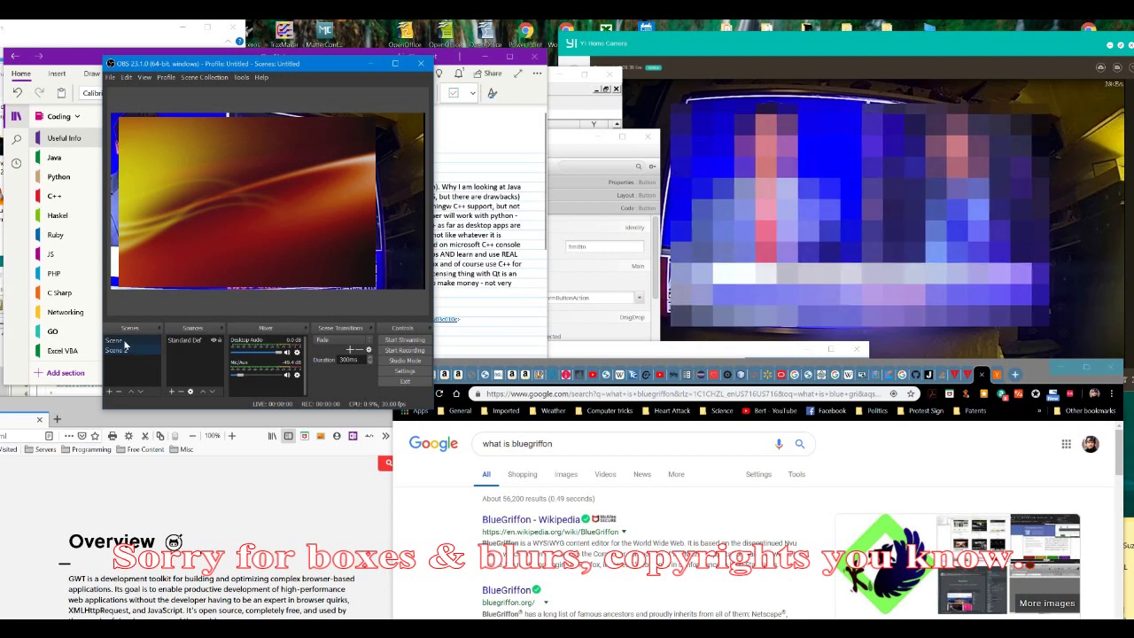
Open the first scene and add a new Display Capture source for Display 1 with the cursor captured
{"action": "left_click", "coordinate": [124, 341]}
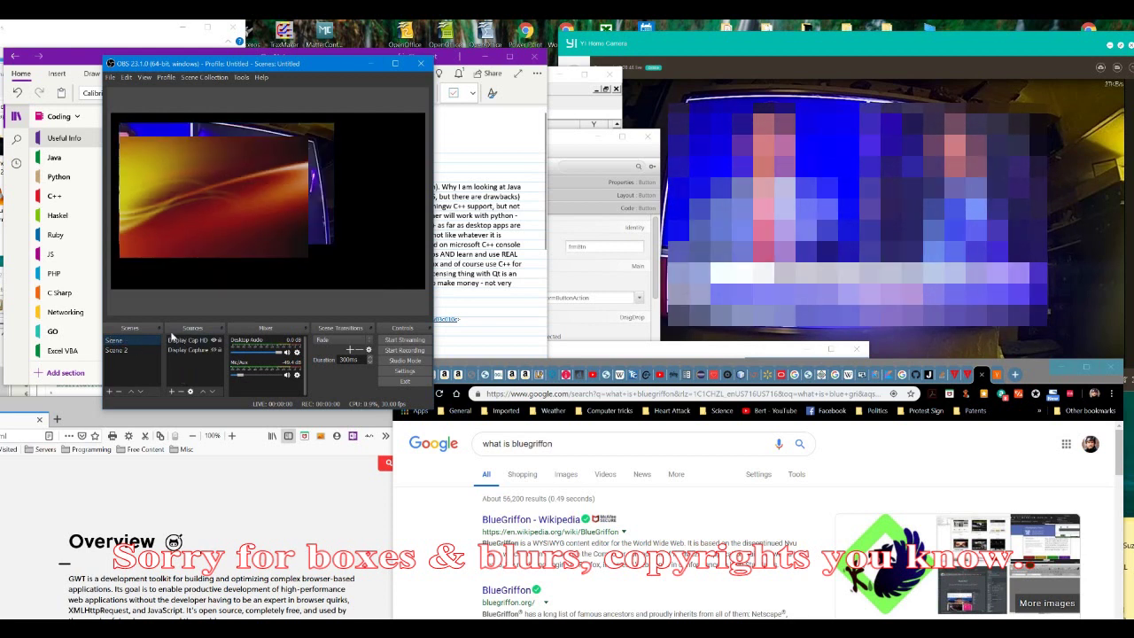
{"action": "left_click", "coordinate": [170, 391]}
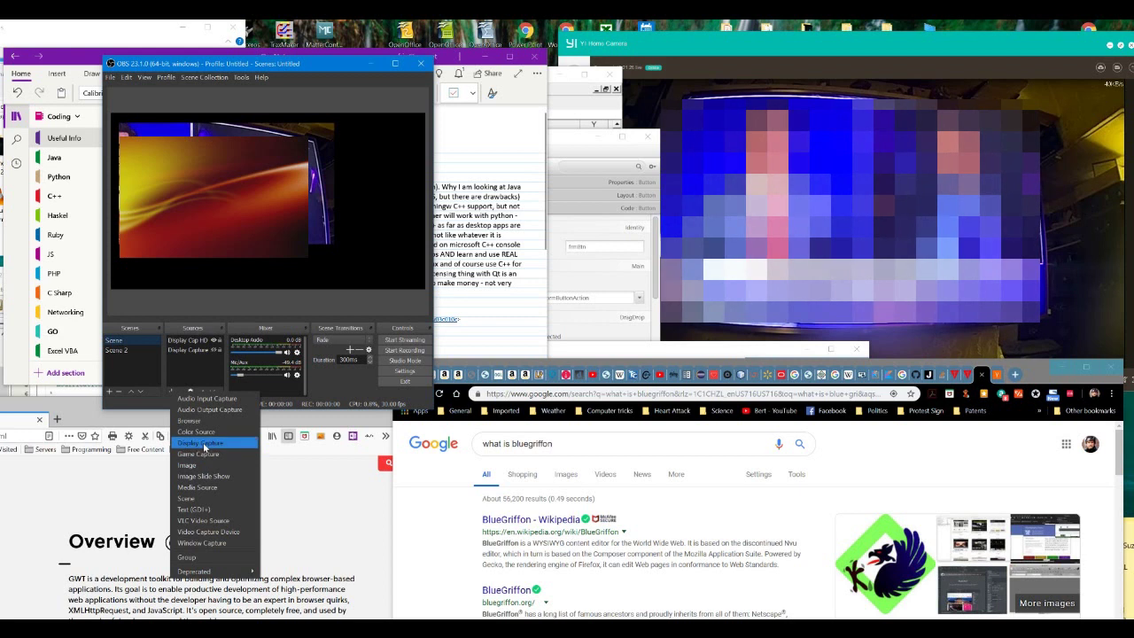
{"action": "left_click", "coordinate": [210, 455]}
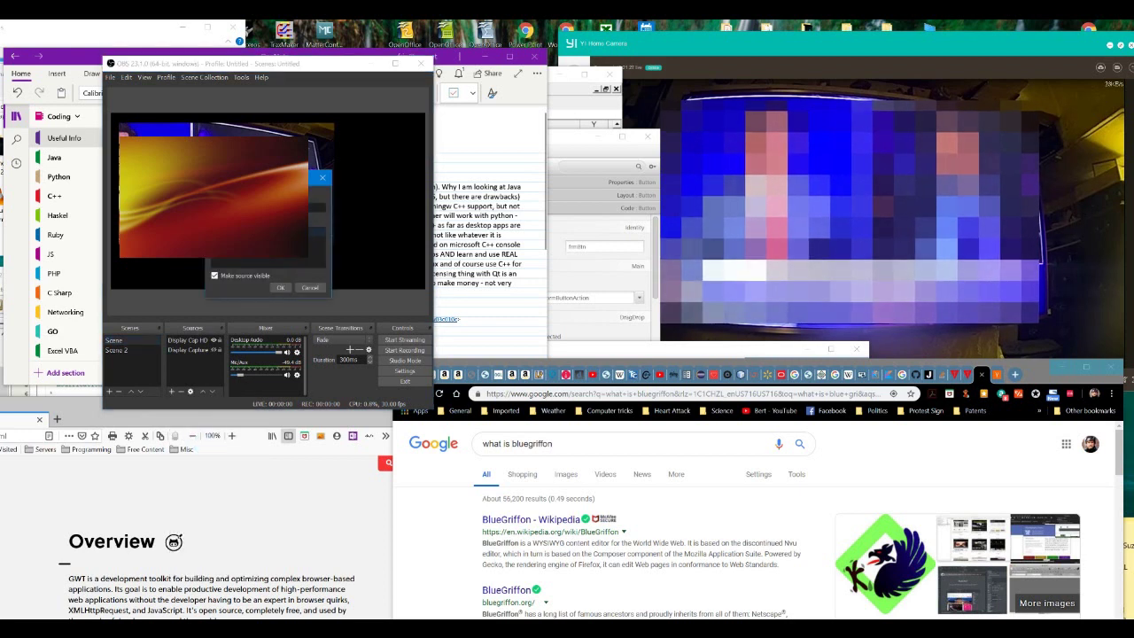
{"action": "left_click", "coordinate": [279, 287]}
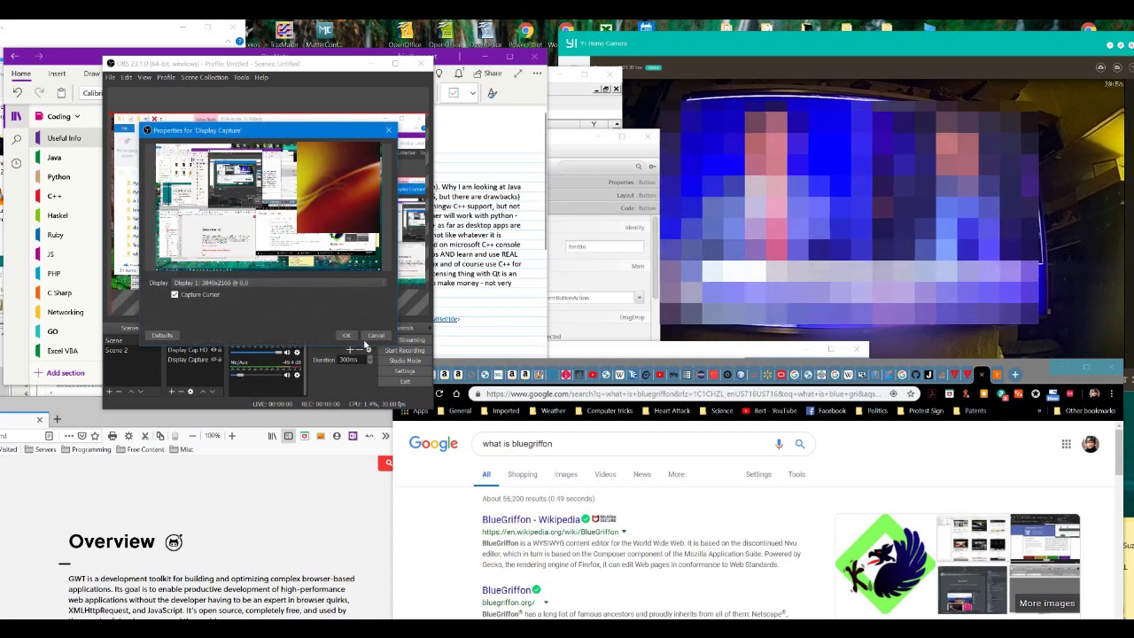
{"action": "left_click", "coordinate": [346, 335]}
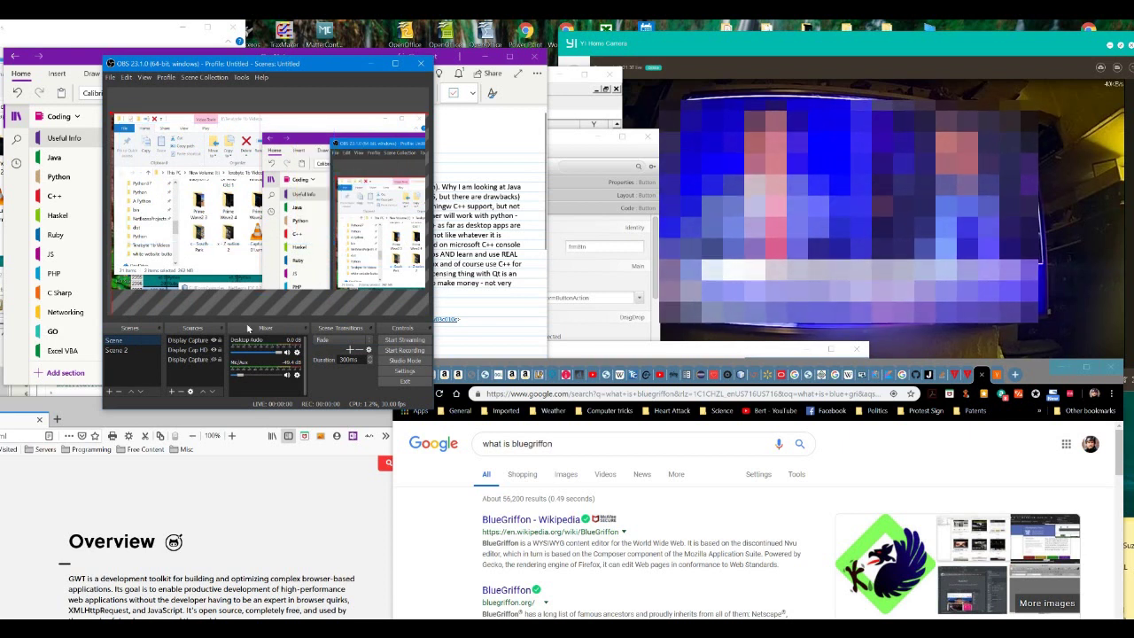
Hide the new Display Capture and Display Cap HD sources, and rename the original Display Capture source to Display Test
{"action": "left_click", "coordinate": [214, 340]}
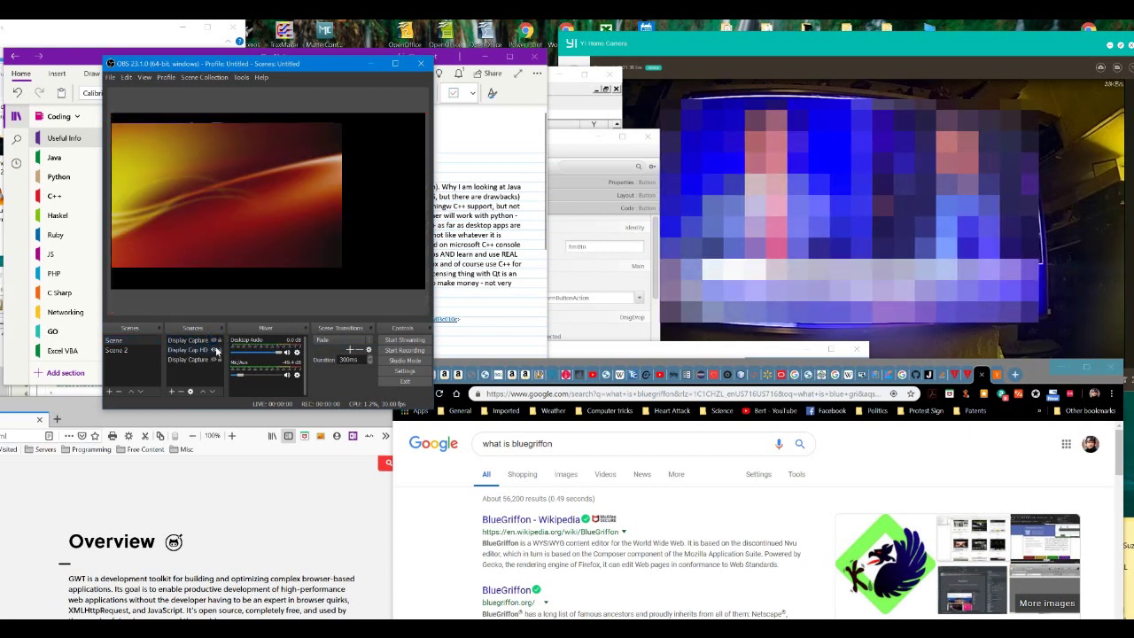
{"action": "left_click", "coordinate": [215, 350]}
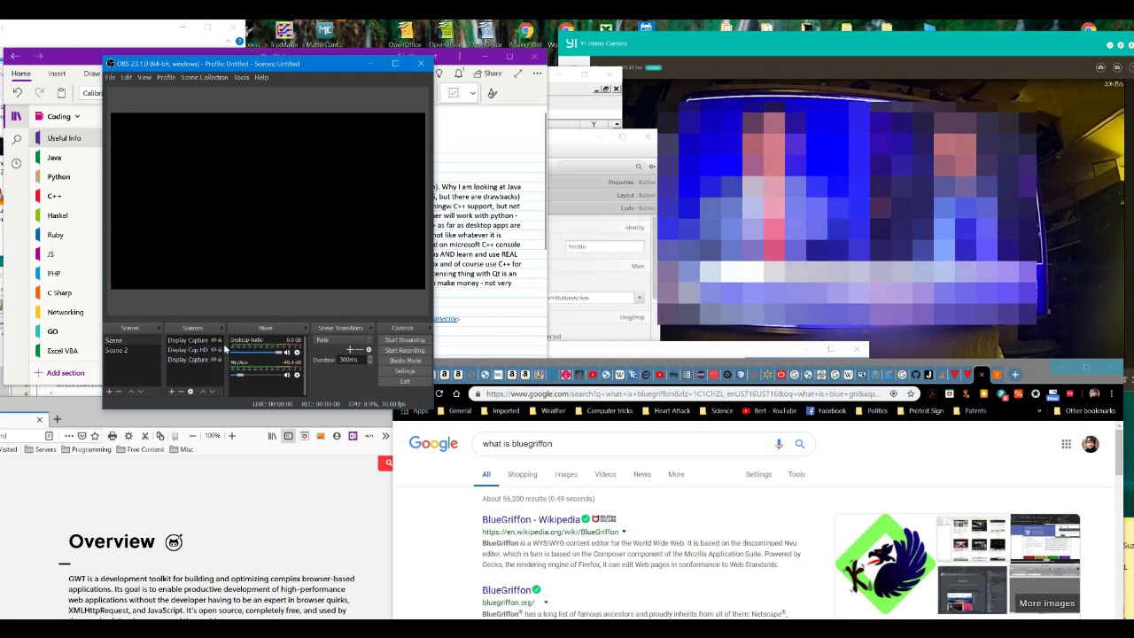
{"action": "left_click", "coordinate": [192, 361]}
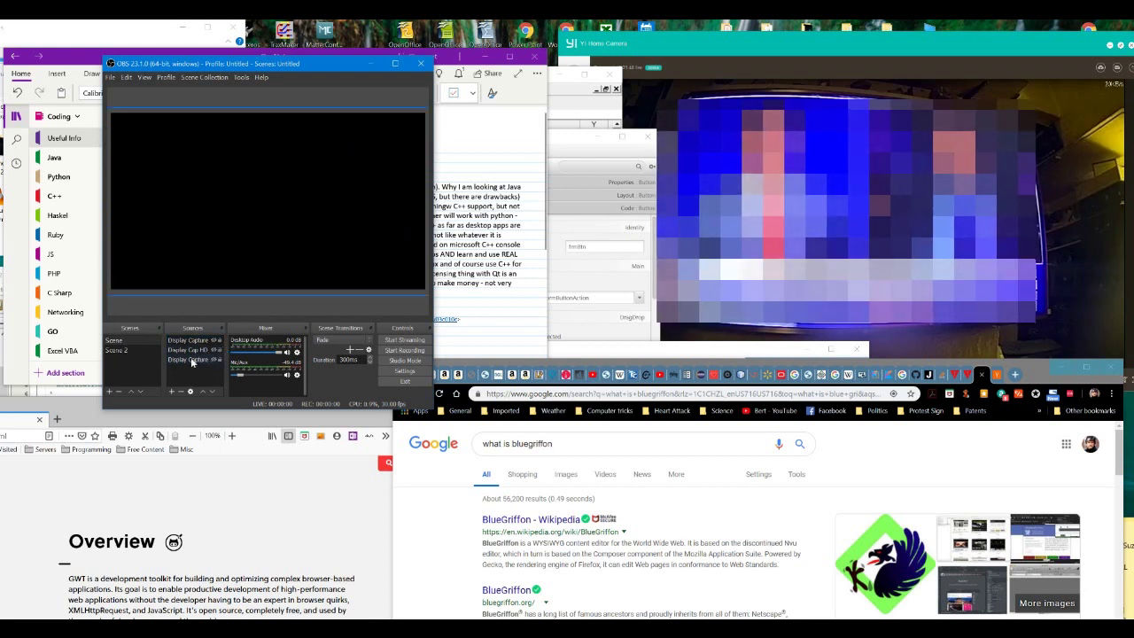
{"action": "right_click", "coordinate": [193, 361]}
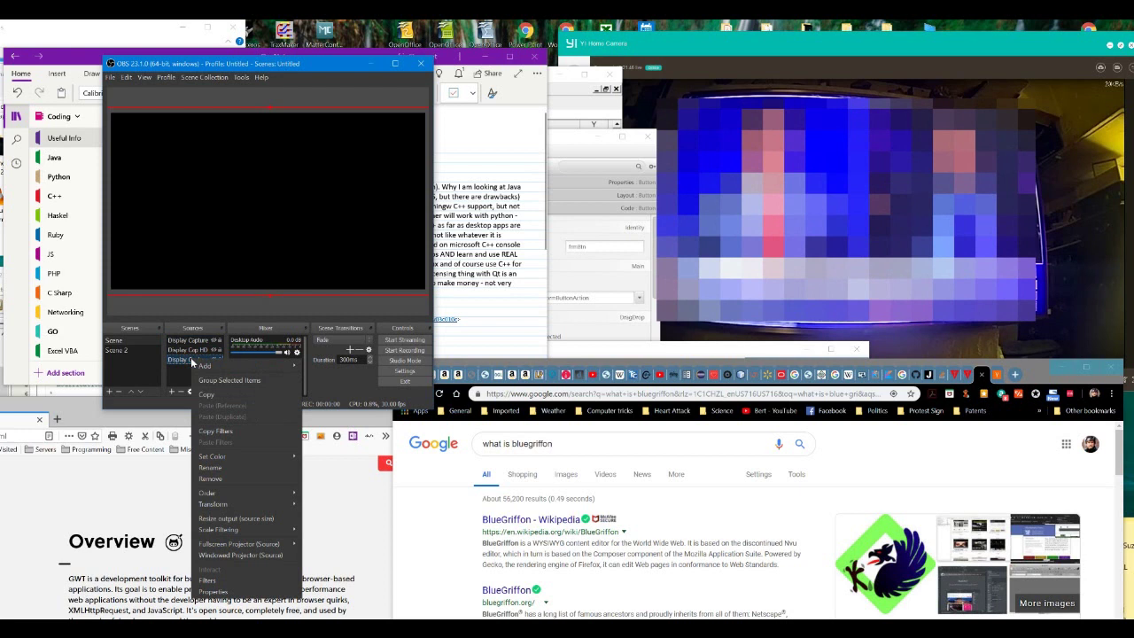
{"action": "left_click", "coordinate": [236, 468]}
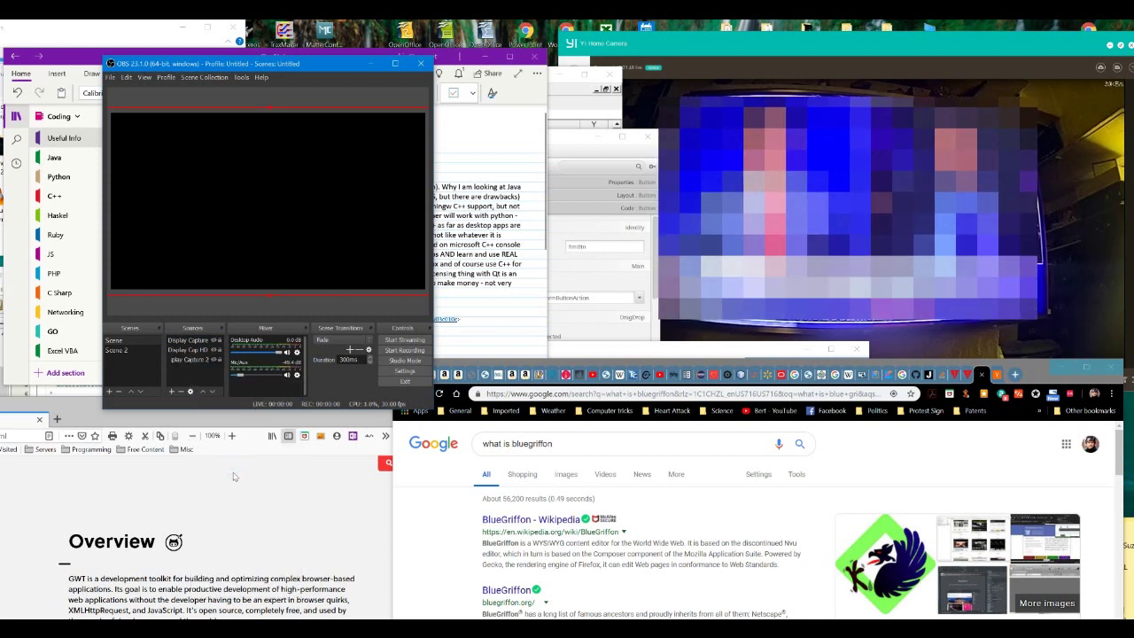
{"action": "key", "text": "Return"}
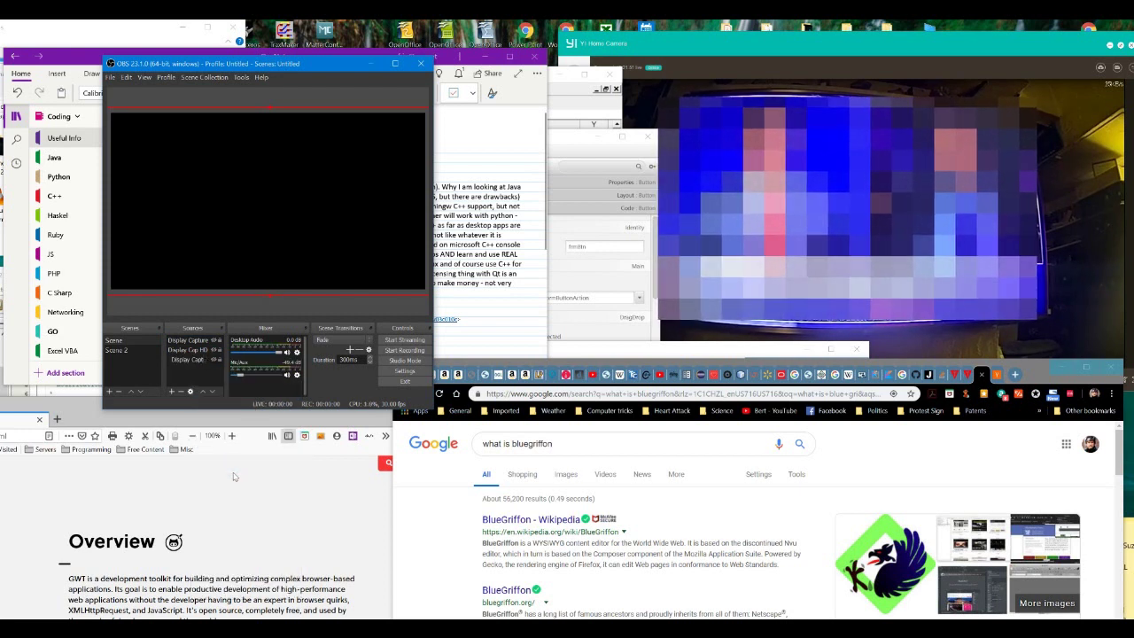
{"action": "type", "text": "xt"}
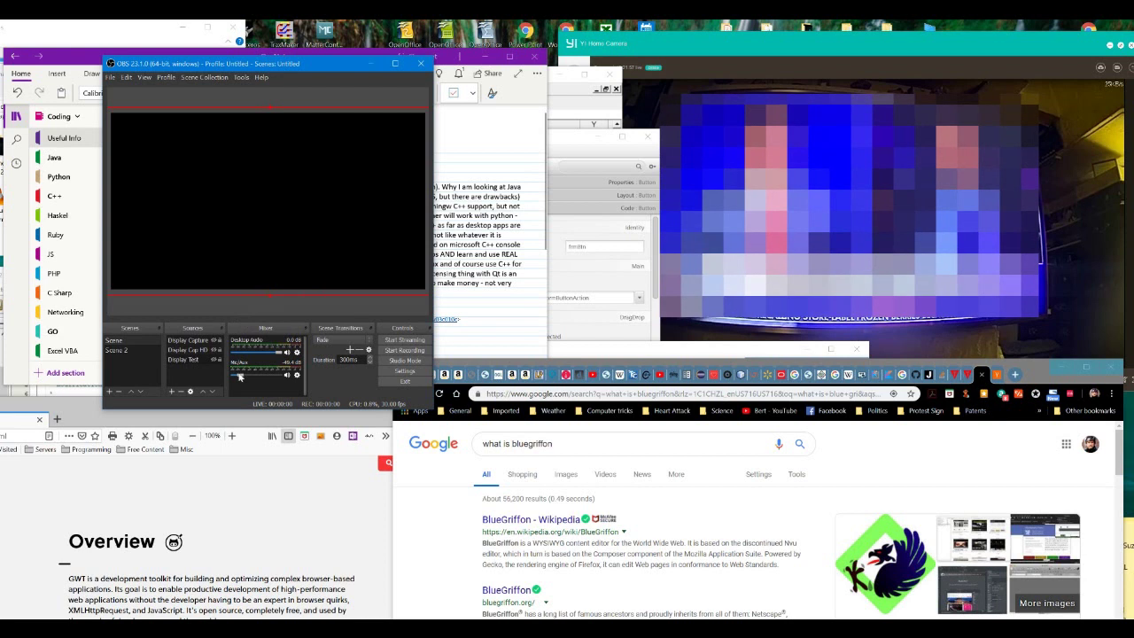
Switch the three display sources on and off in turn to compare how each one fills the preview
{"action": "left_click", "coordinate": [212, 360]}
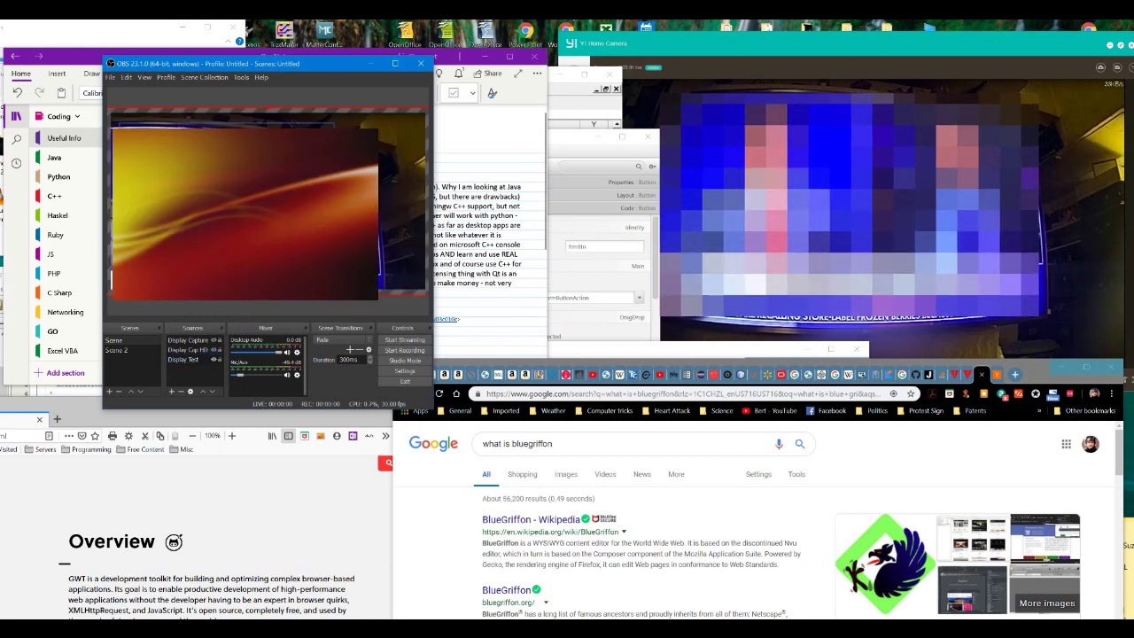
{"action": "left_click", "coordinate": [206, 341]}
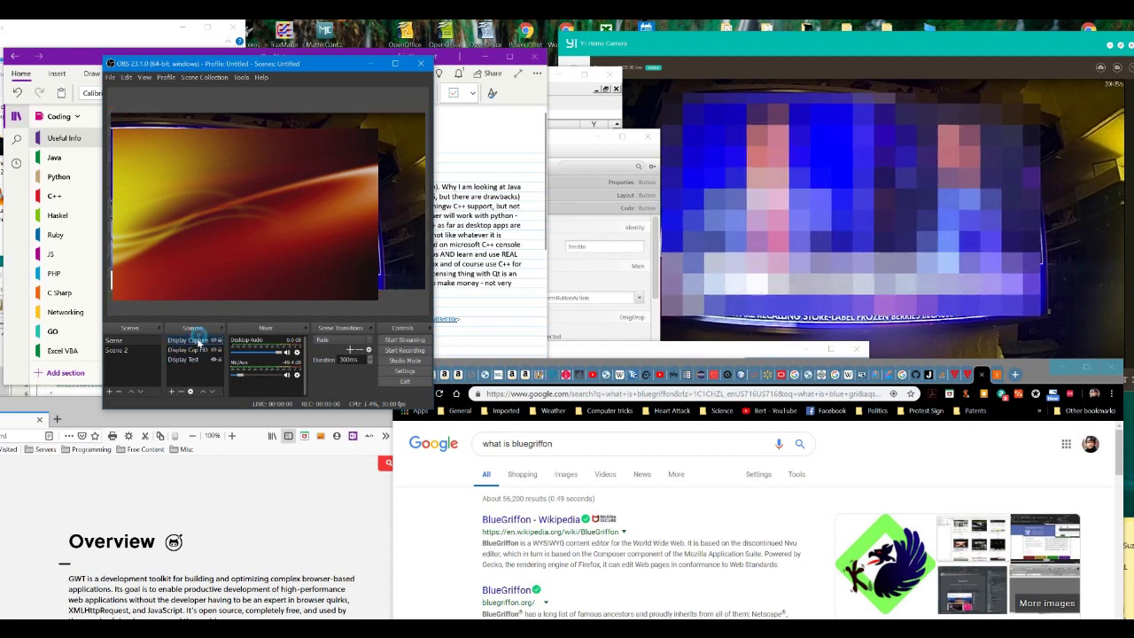
{"action": "left_click", "coordinate": [214, 340]}
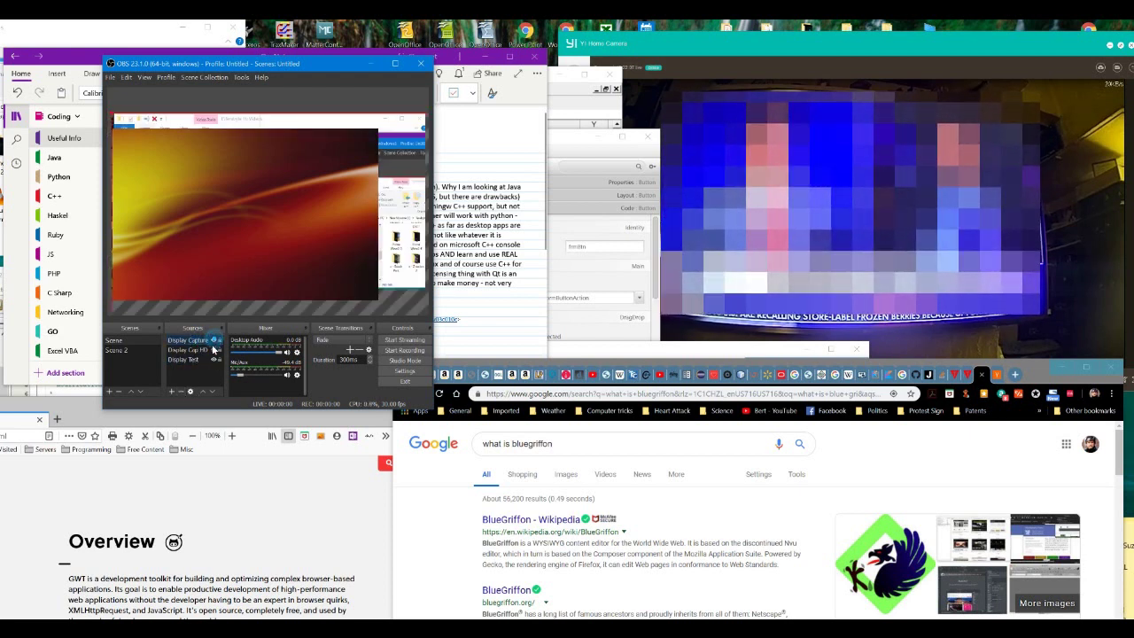
{"action": "left_click", "coordinate": [214, 360]}
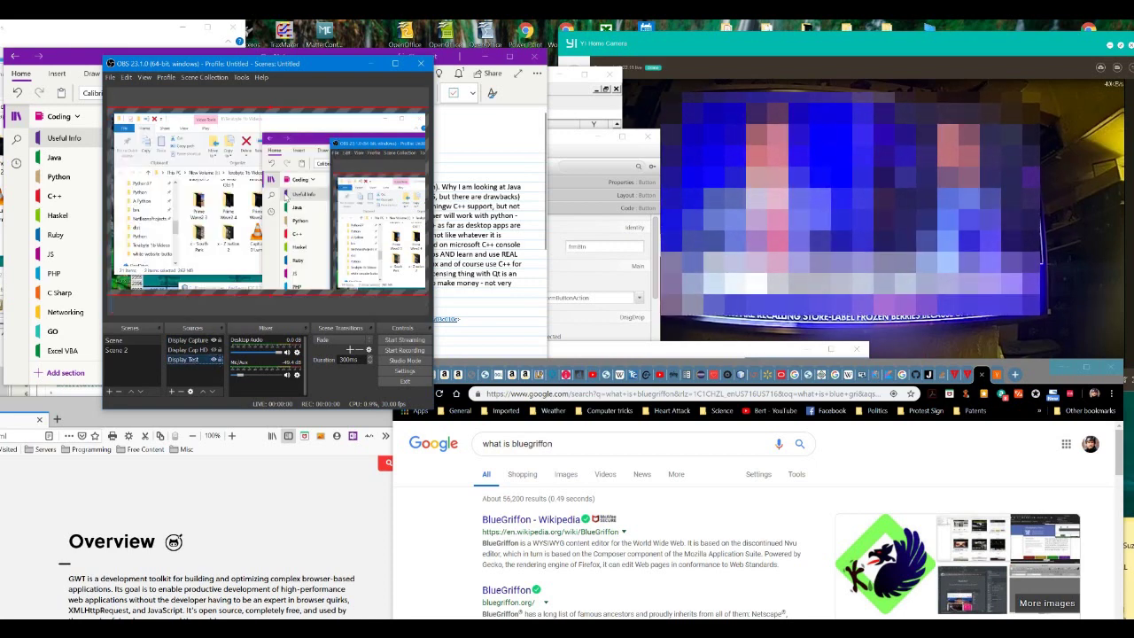
{"action": "left_click", "coordinate": [215, 341]}
{"action": "left_click", "coordinate": [214, 342]}
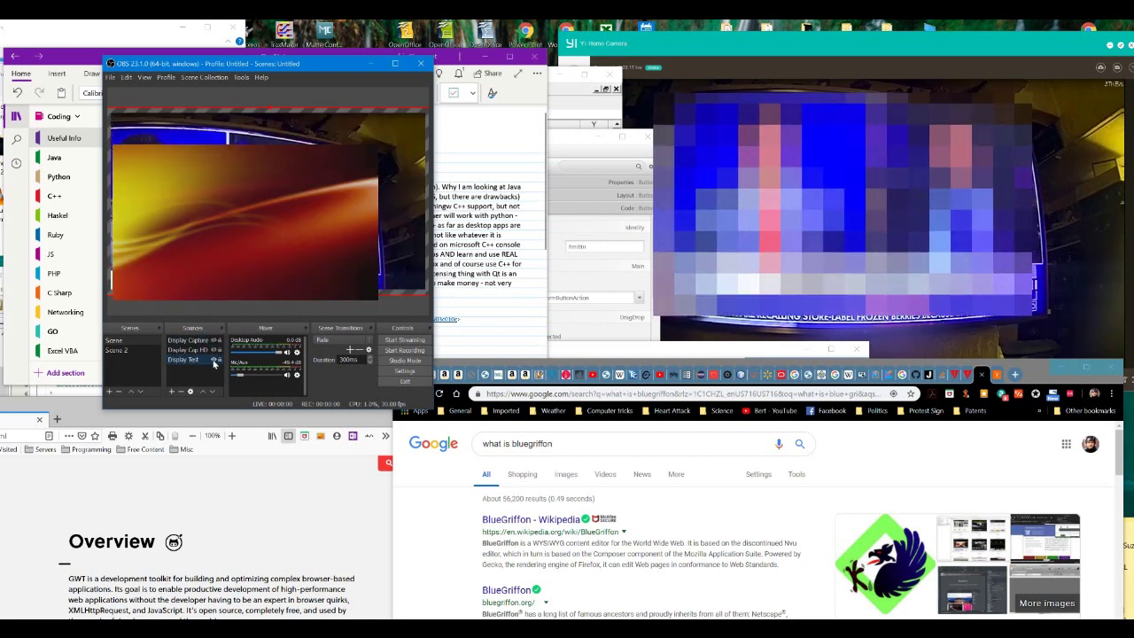
{"action": "left_click", "coordinate": [213, 359]}
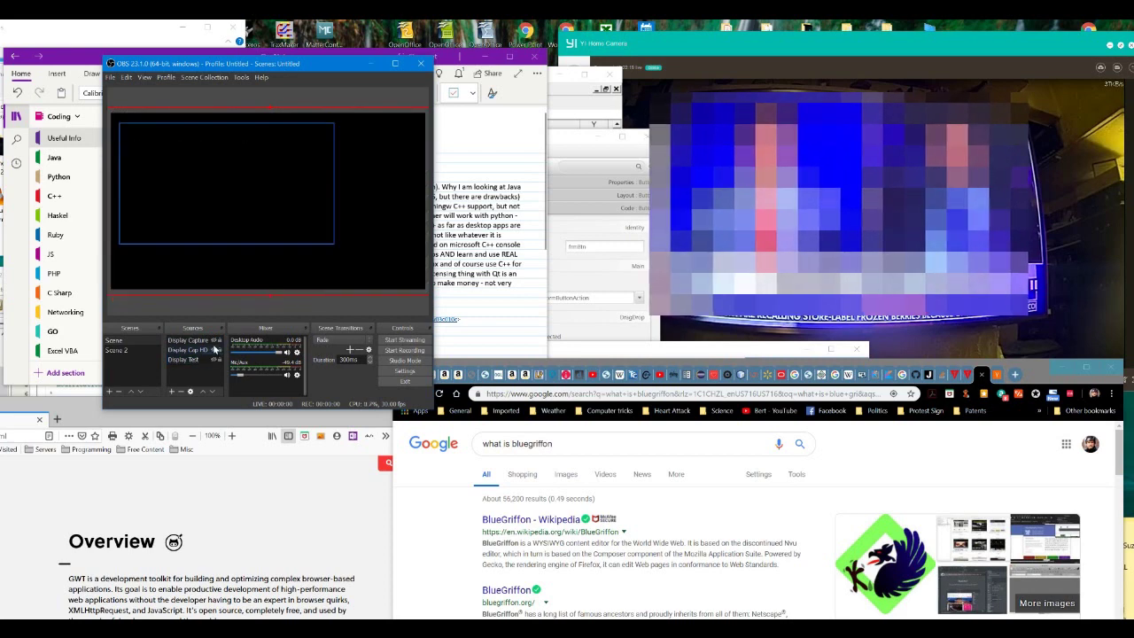
{"action": "left_click", "coordinate": [213, 341]}
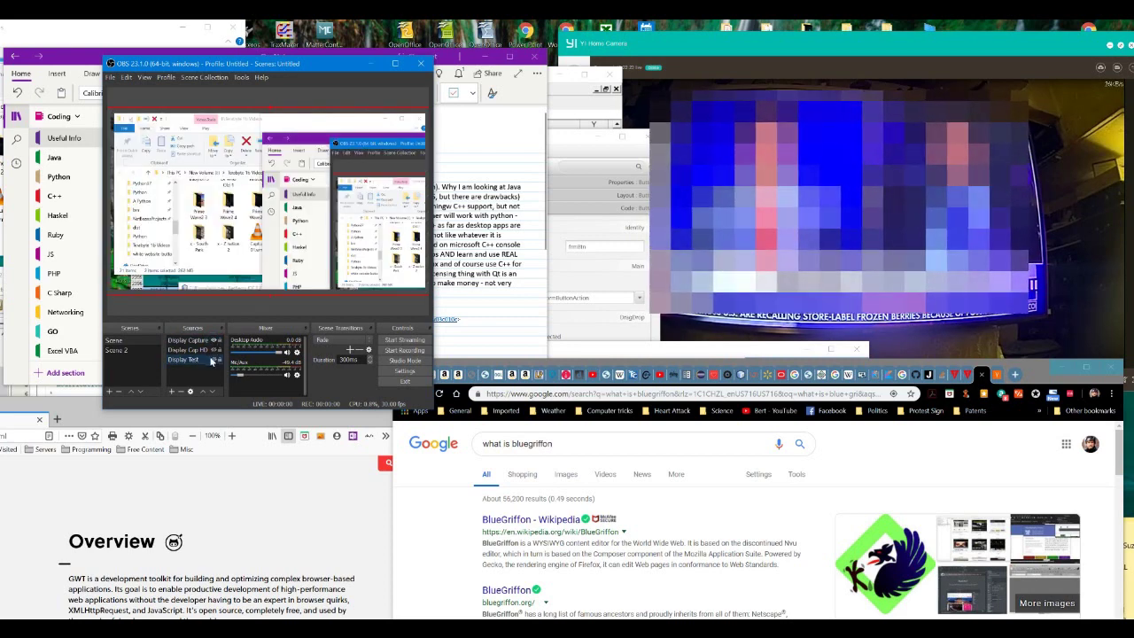
{"action": "left_click", "coordinate": [212, 361]}
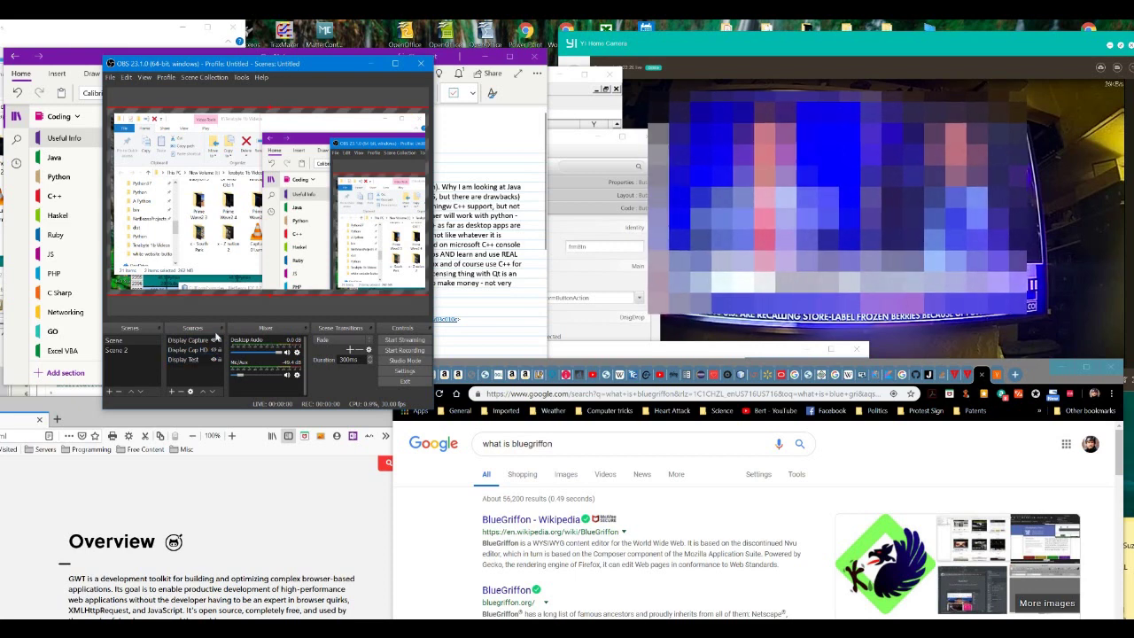
{"action": "left_click", "coordinate": [215, 340]}
{"action": "left_click", "coordinate": [214, 350]}
{"action": "left_click", "coordinate": [214, 360]}
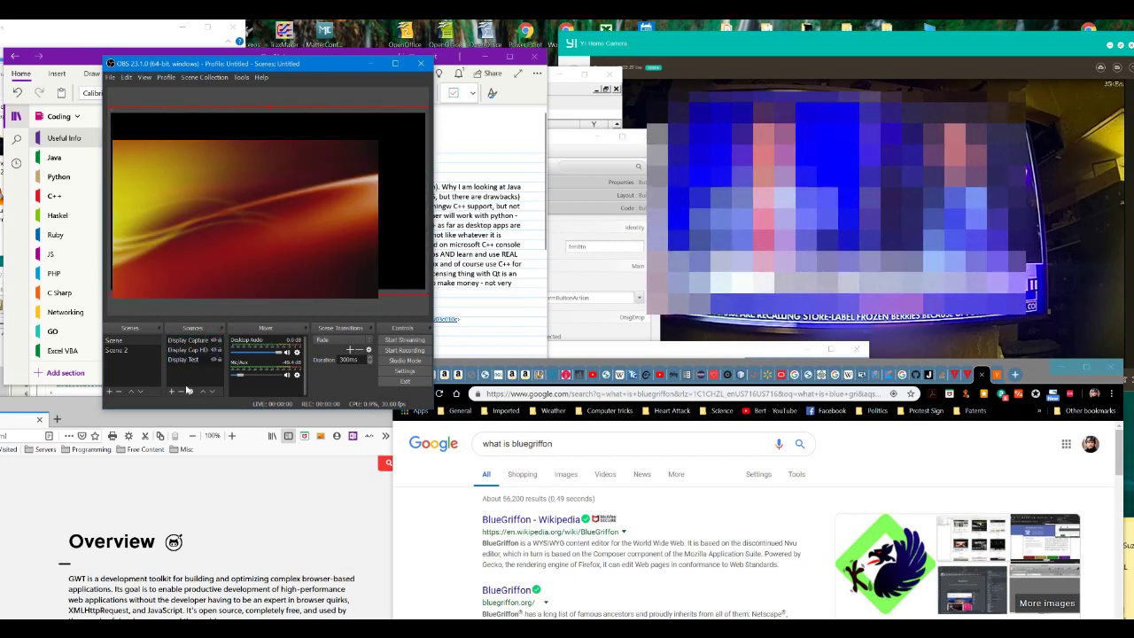
Add a Game Capture source that captures any fullscreen application
{"action": "left_click", "coordinate": [172, 391]}
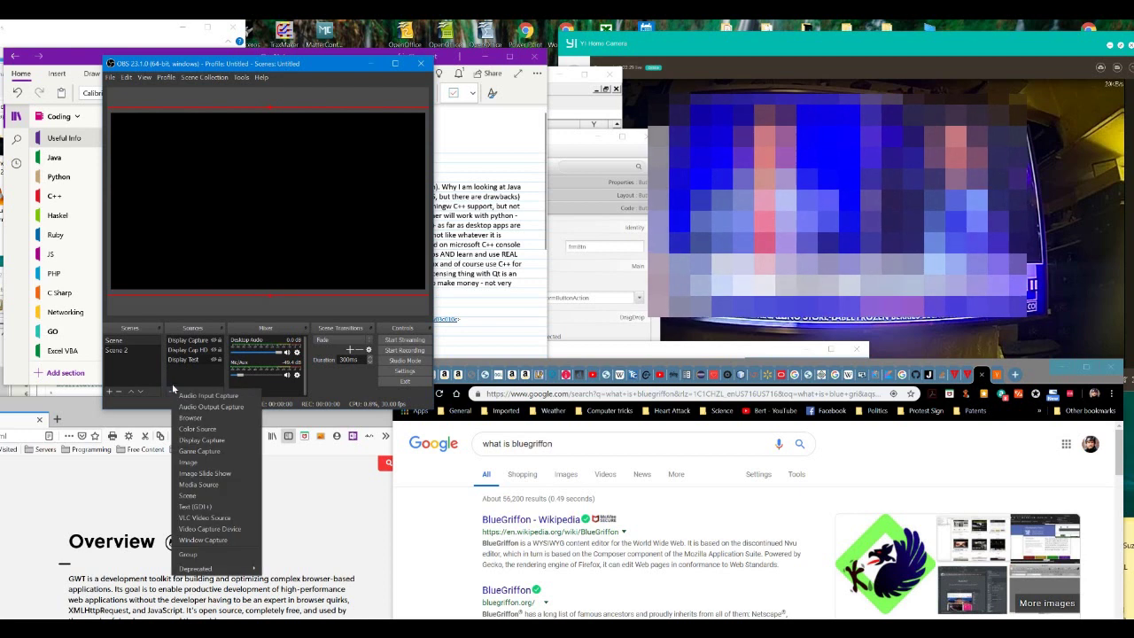
{"action": "left_click", "coordinate": [194, 452]}
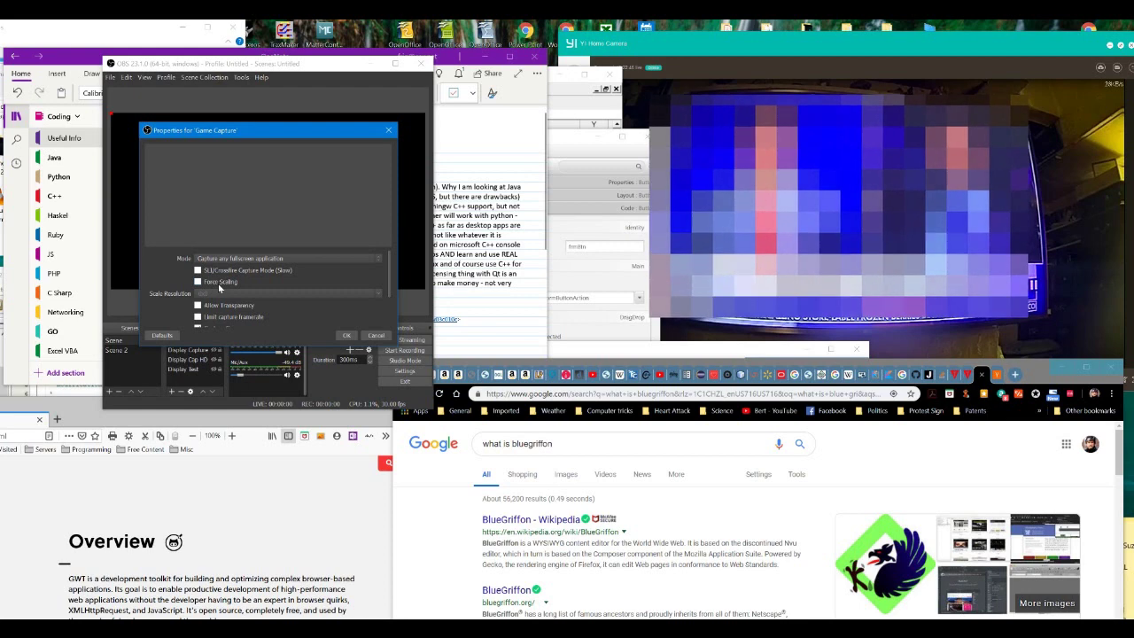
{"action": "left_click", "coordinate": [353, 335]}
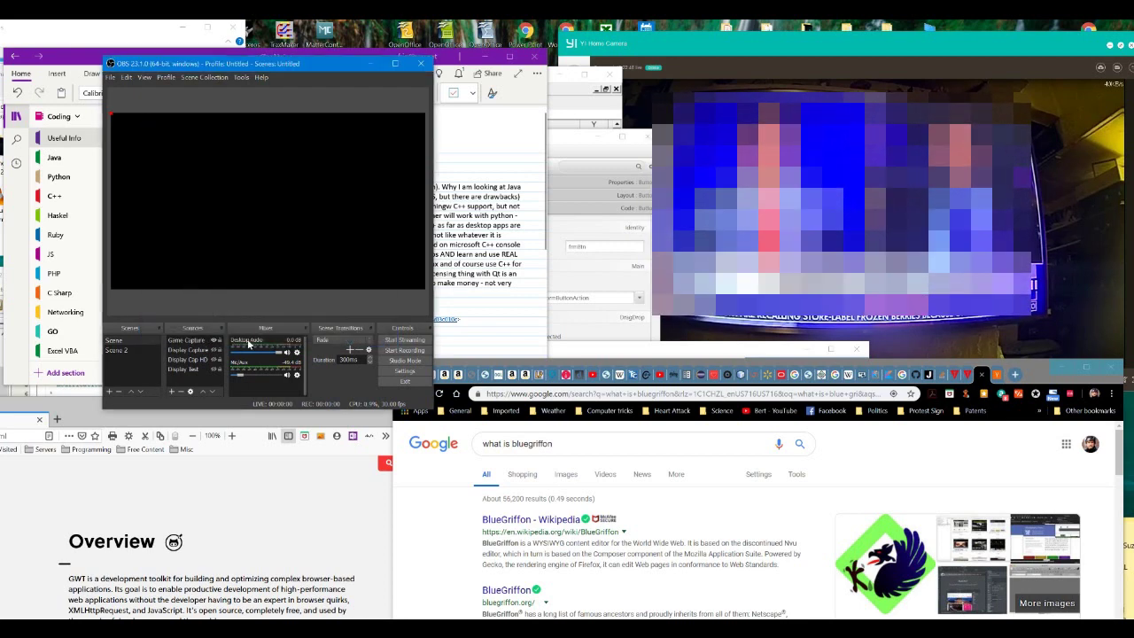
Make the Display Cap HD source visible and review its properties, closing them without changes
{"action": "left_click", "coordinate": [195, 360]}
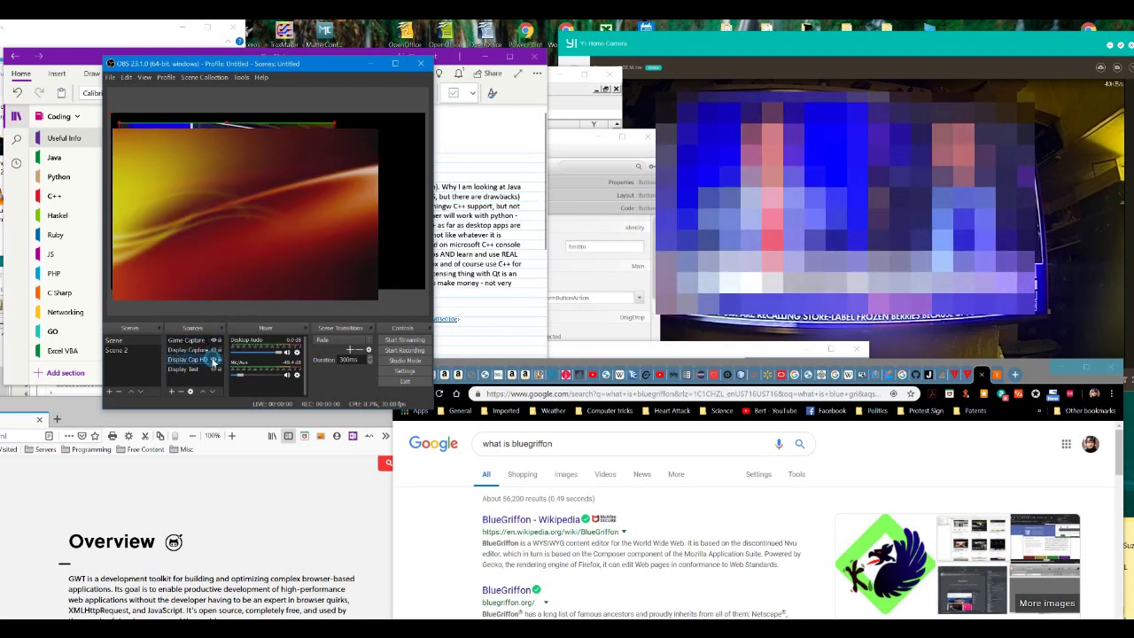
{"action": "right_click", "coordinate": [199, 362]}
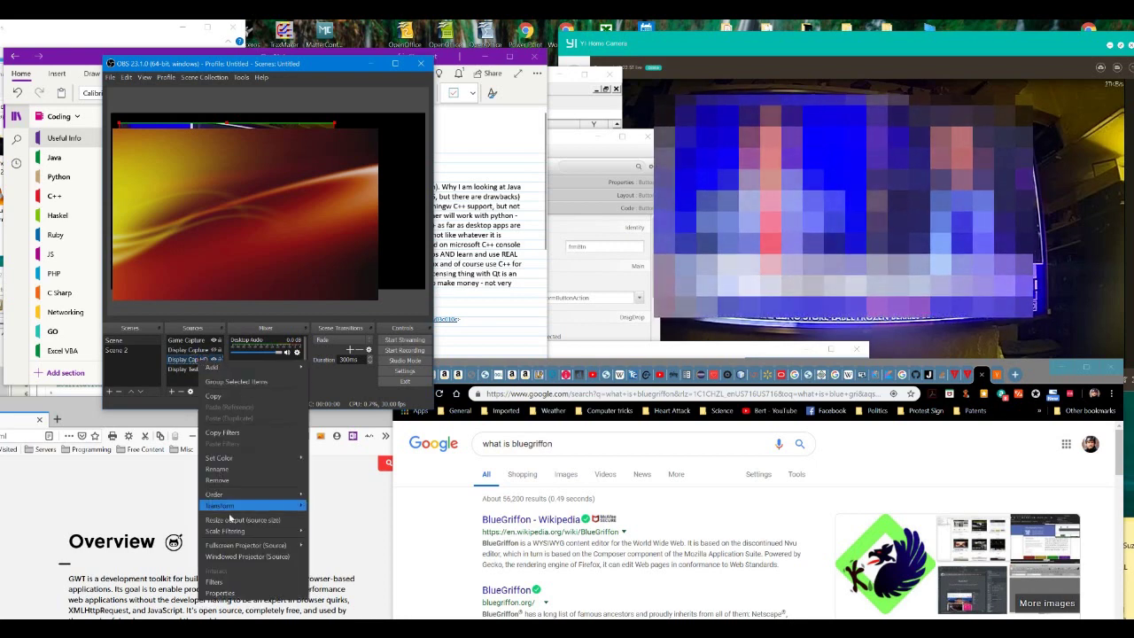
{"action": "left_click", "coordinate": [229, 594]}
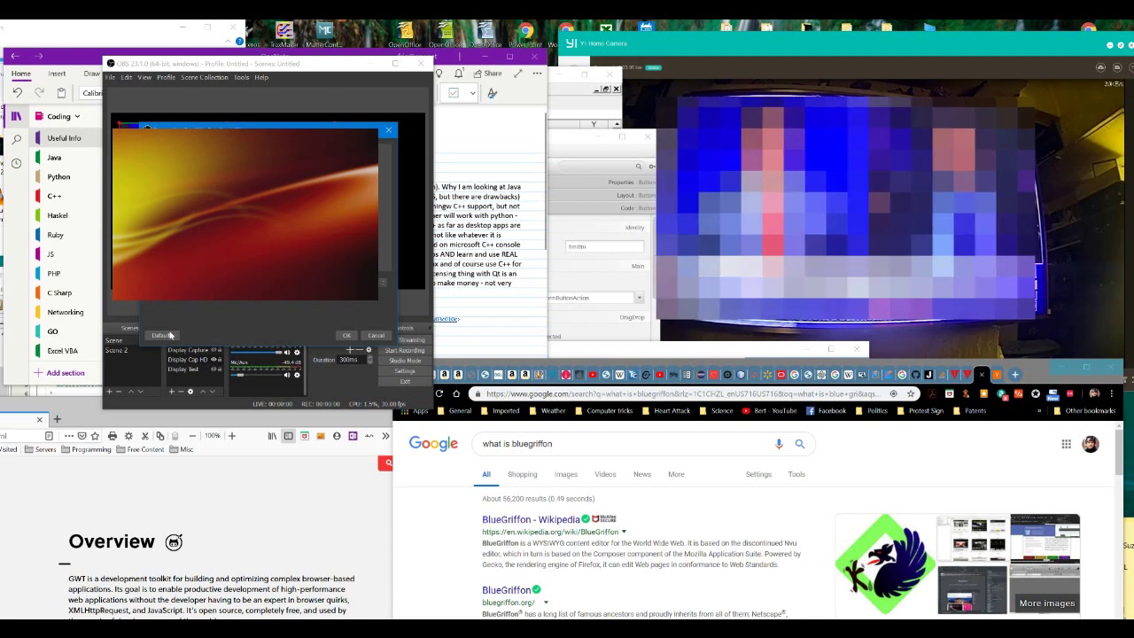
{"action": "left_click", "coordinate": [371, 335]}
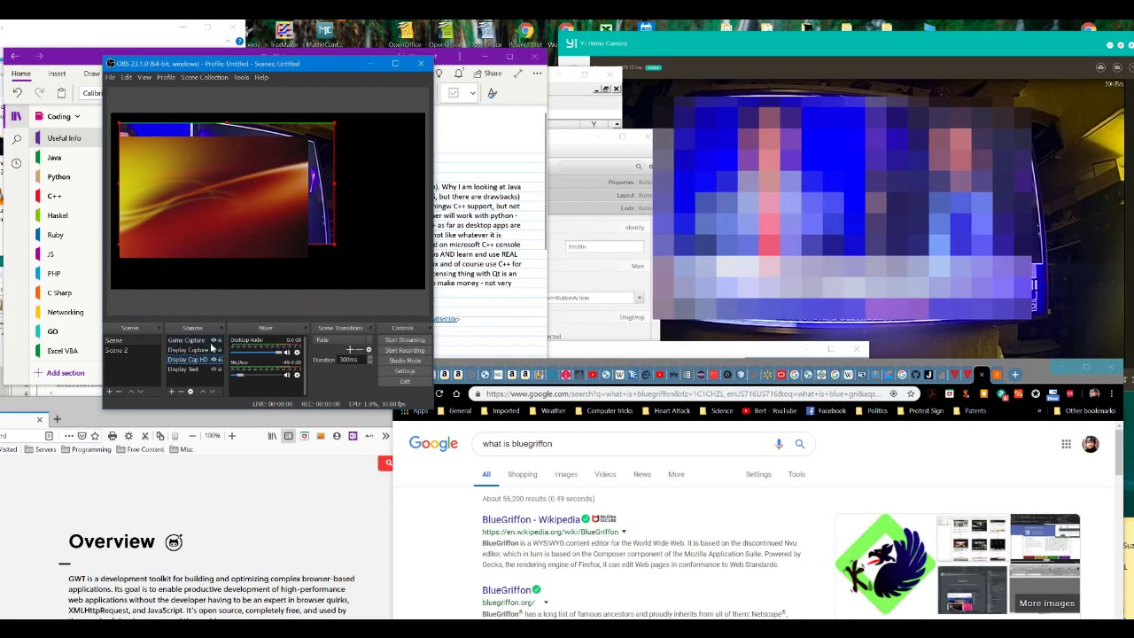
Check the Game Capture source in the list, and look over the display and cursor properties of Display Cap HD
{"action": "left_click", "coordinate": [214, 341]}
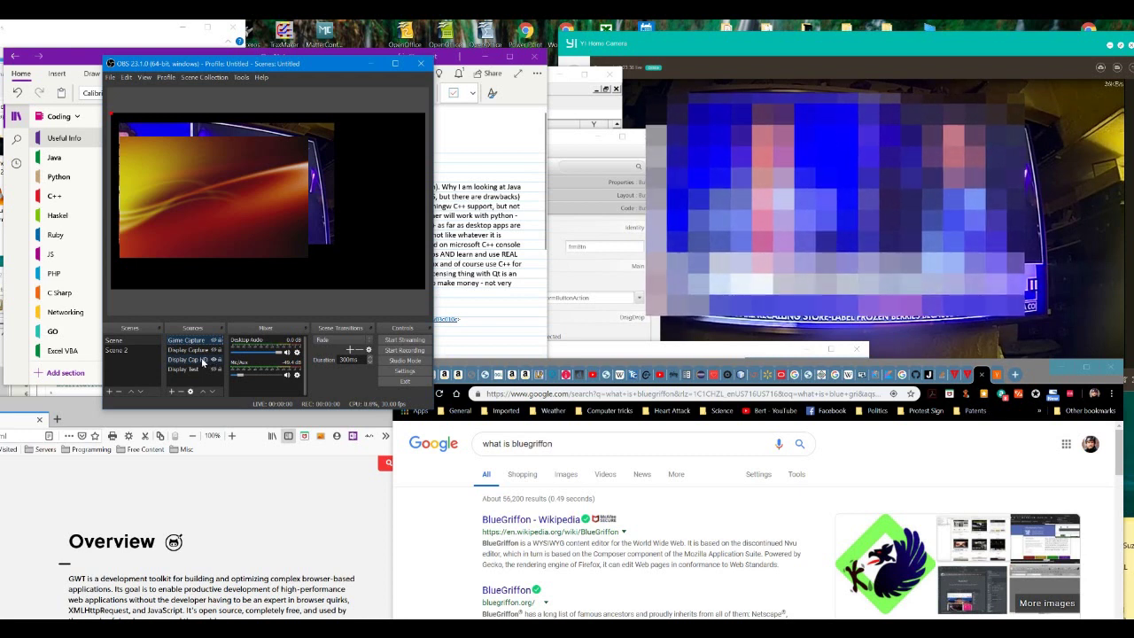
{"action": "left_click", "coordinate": [203, 361]}
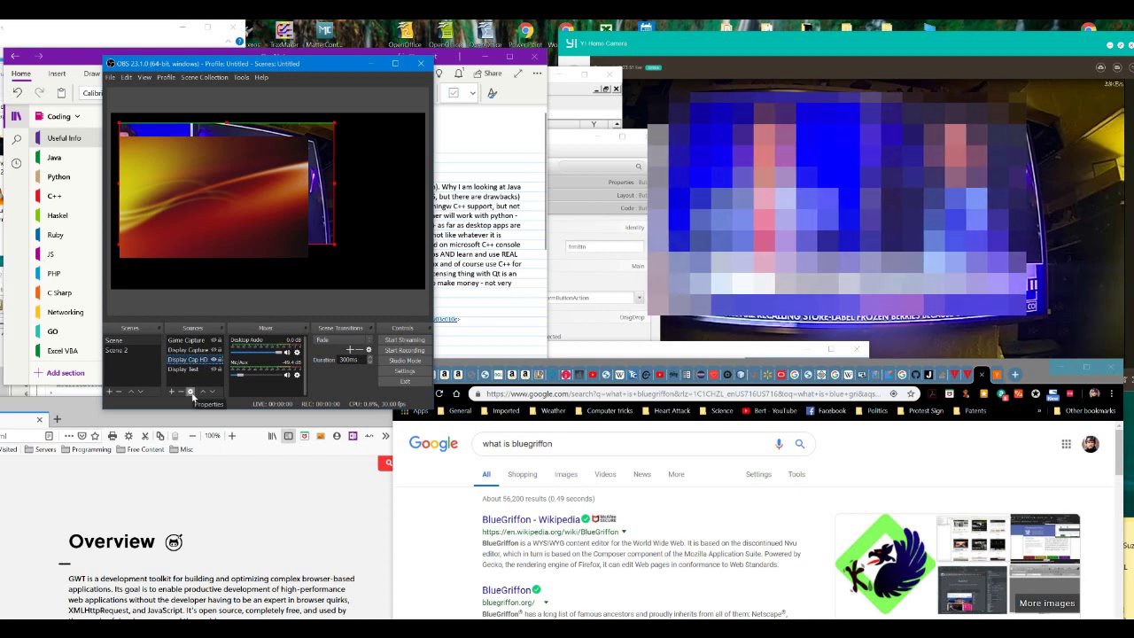
{"action": "left_click", "coordinate": [190, 392]}
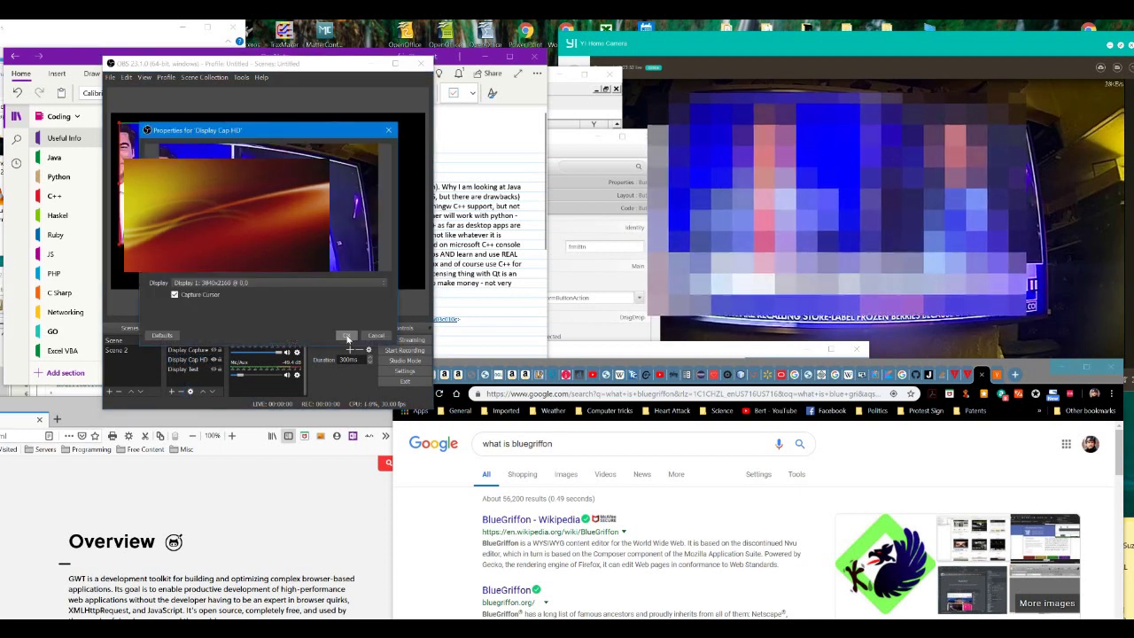
{"action": "left_click", "coordinate": [376, 336]}
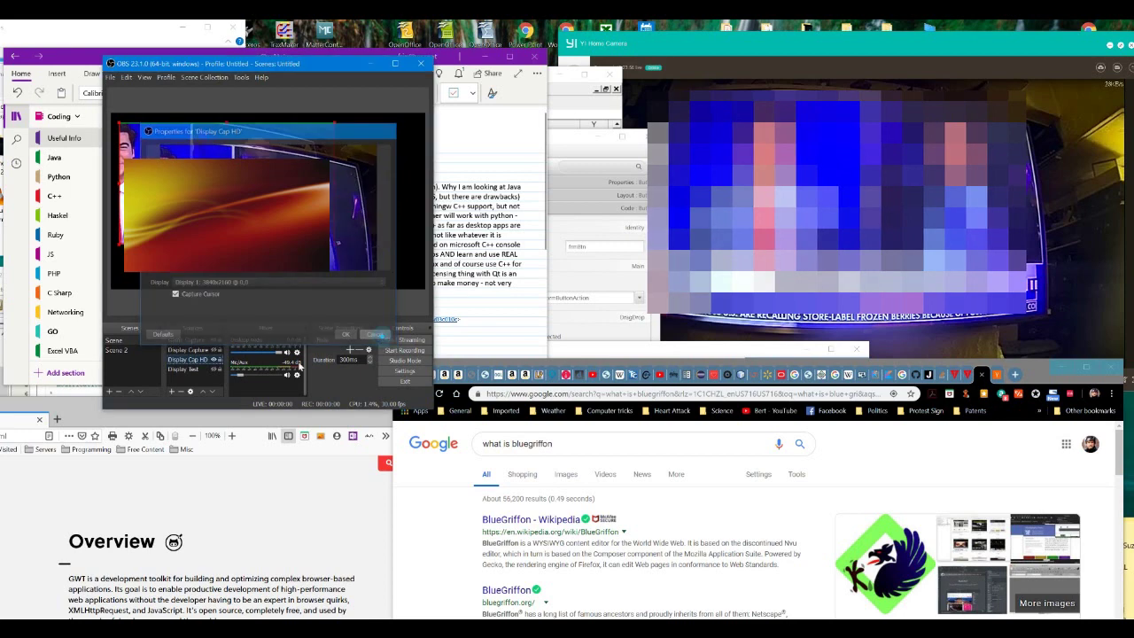
Select the Display Test source and add a new scene with the default name
{"action": "left_click", "coordinate": [191, 369]}
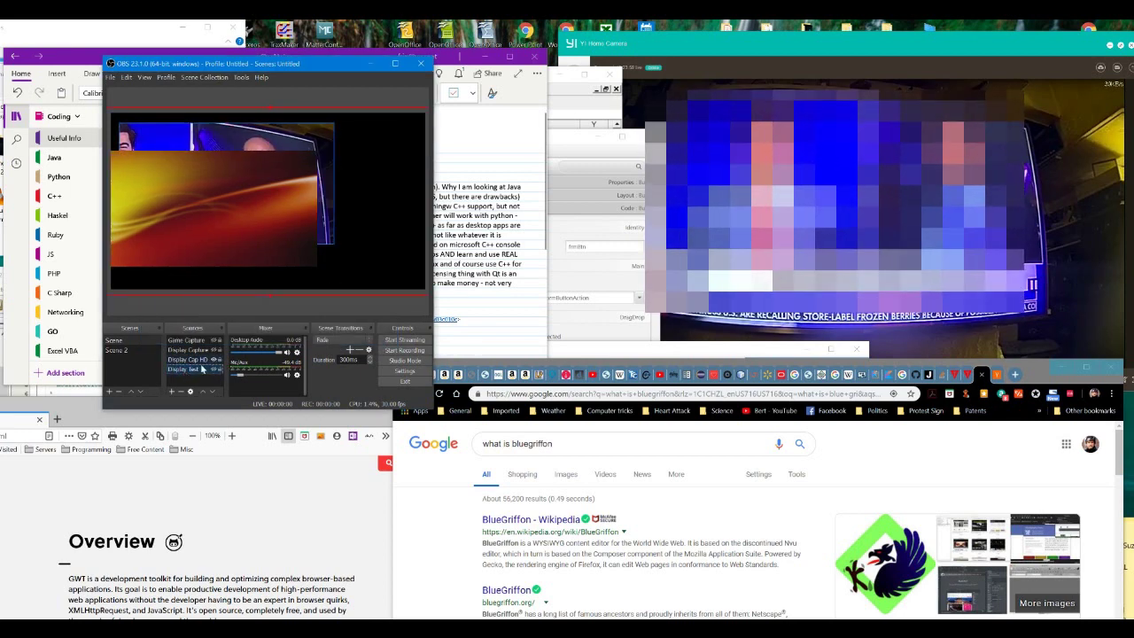
{"action": "left_click", "coordinate": [110, 394]}
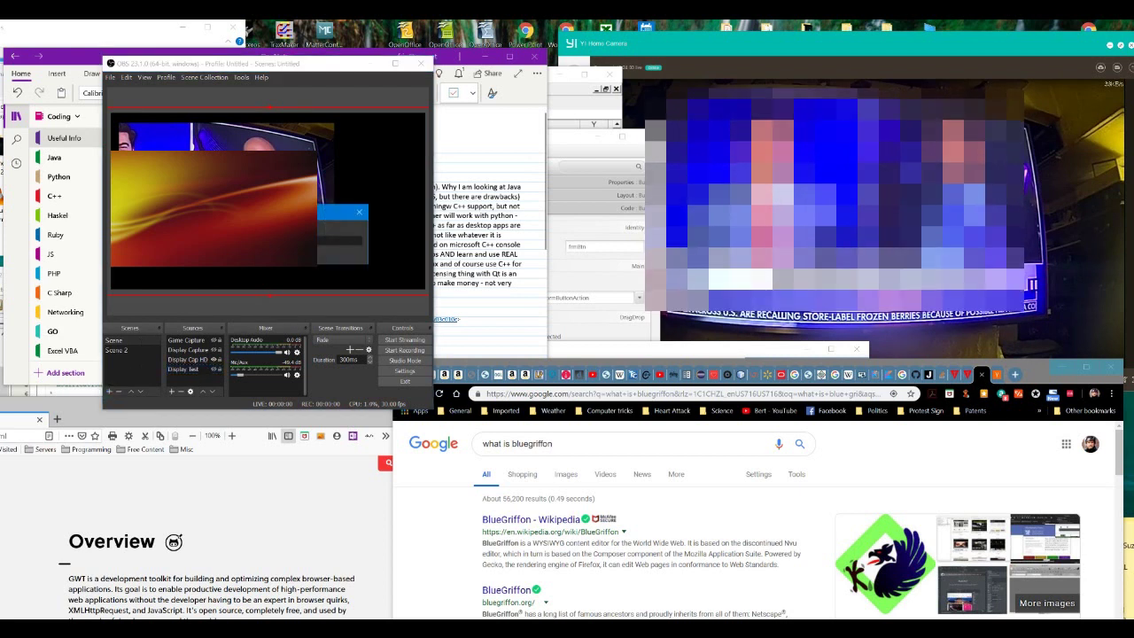
{"action": "key", "text": "Return"}
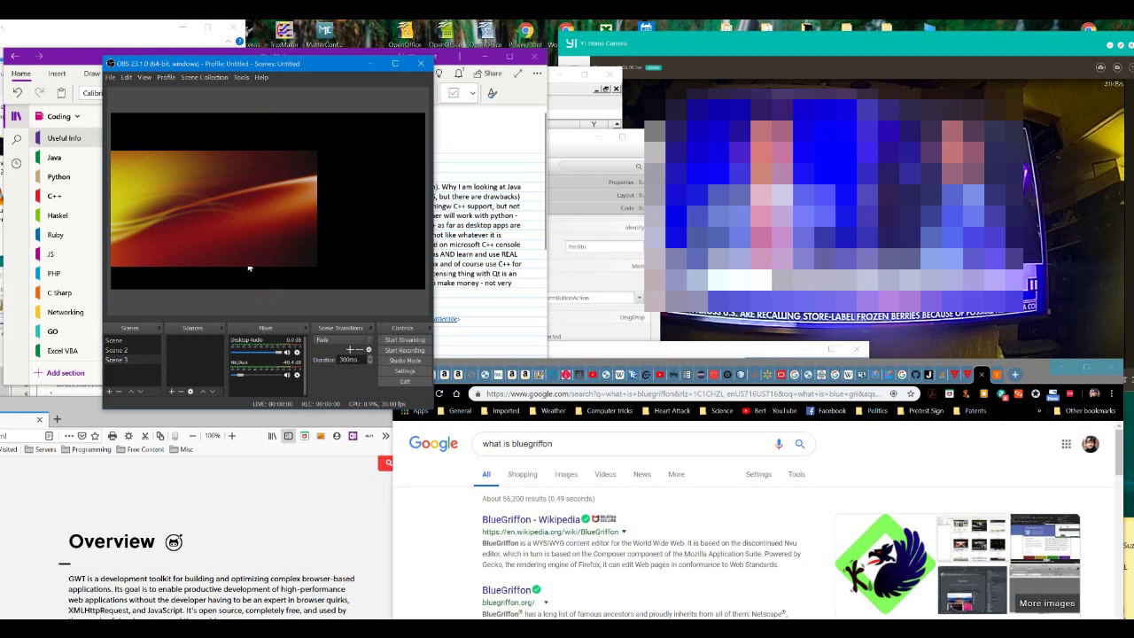
Add a Video Capture Device source with the default name, using the USB2.0 Camera with its default settings
{"action": "left_click", "coordinate": [172, 391]}
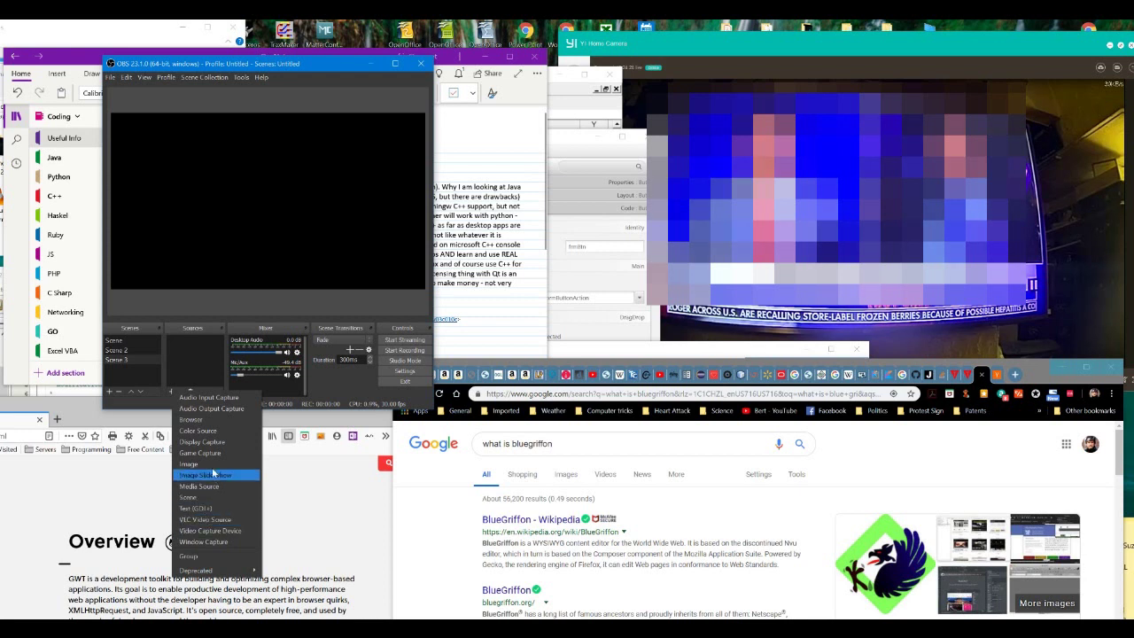
{"action": "left_click", "coordinate": [215, 532]}
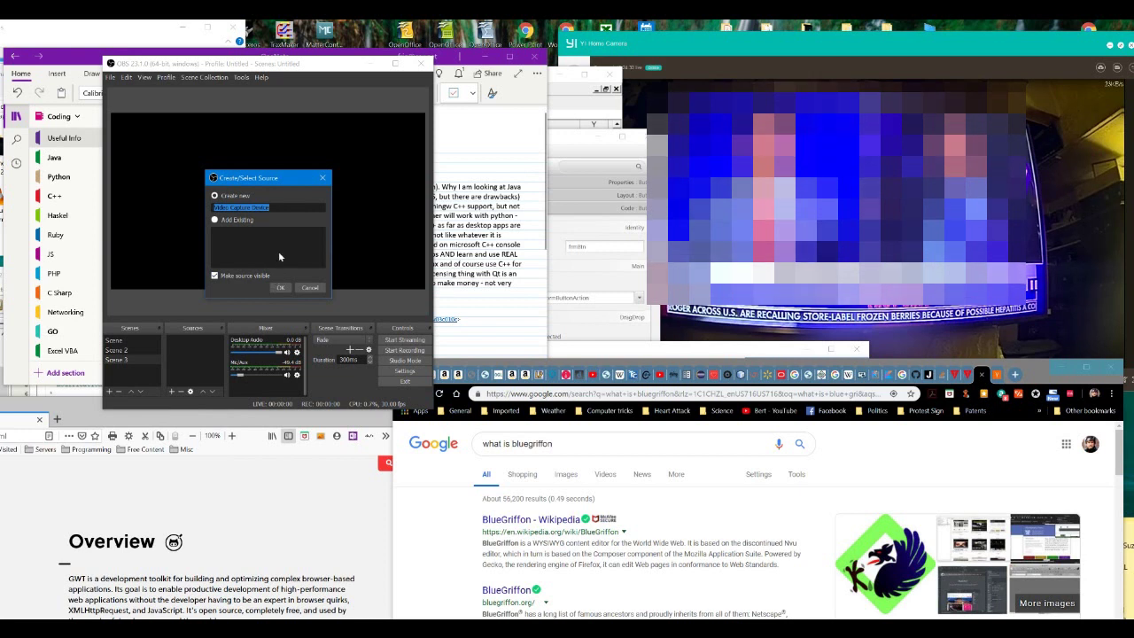
{"action": "left_click", "coordinate": [280, 287]}
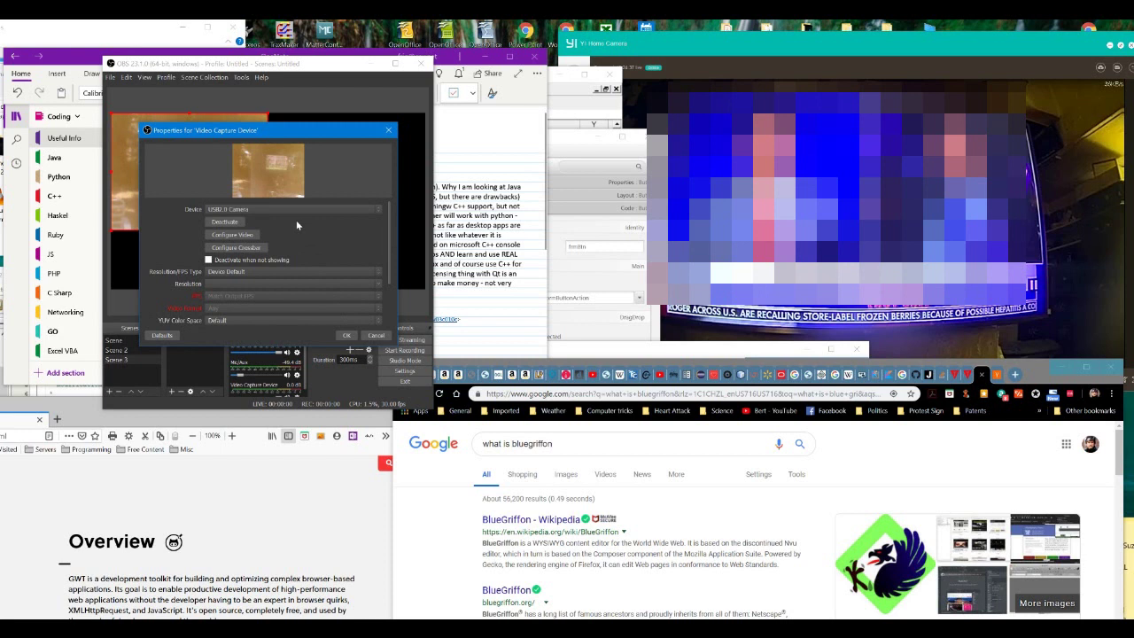
{"action": "left_click_drag", "start_coordinate": [284, 129], "coordinate": [474, 180]}
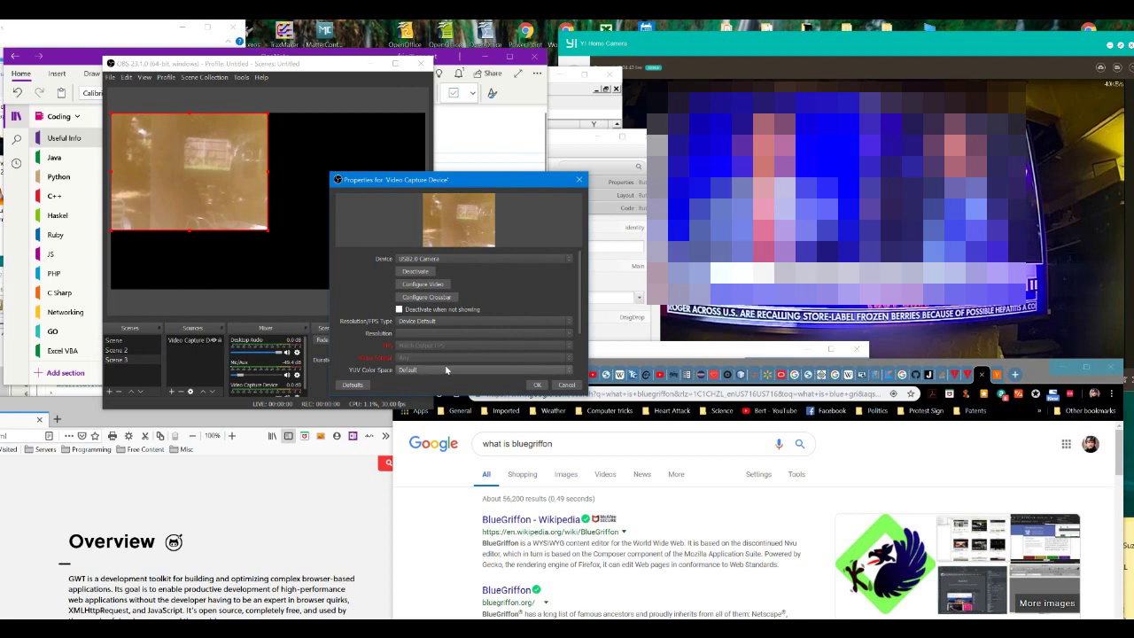
{"action": "left_click", "coordinate": [534, 386]}
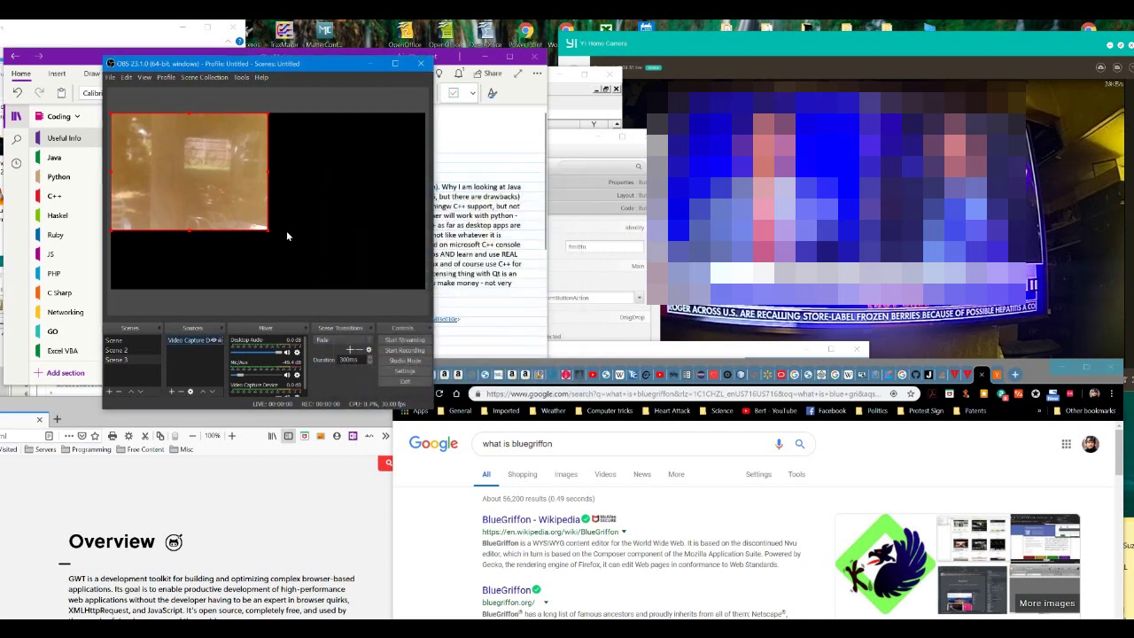
Shrink the camera image in the preview and place it near the upper-left corner of the canvas, slightly inset from its edges
{"action": "left_click_drag", "start_coordinate": [268, 232], "coordinate": [189, 181]}
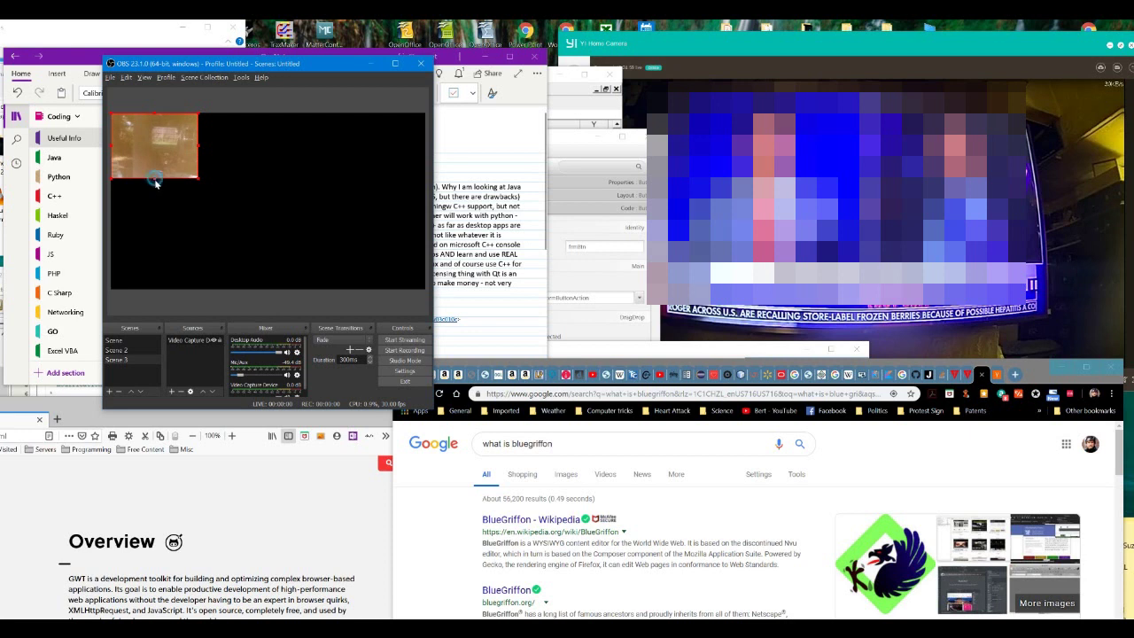
{"action": "left_click_drag", "start_coordinate": [155, 178], "coordinate": [155, 179]}
{"action": "mouse_move", "coordinate": [155, 201]}
{"action": "left_mouse_down"}
{"action": "mouse_move", "coordinate": [154, 157]}
{"action": "mouse_move", "coordinate": [158, 180]}
{"action": "left_mouse_up"}
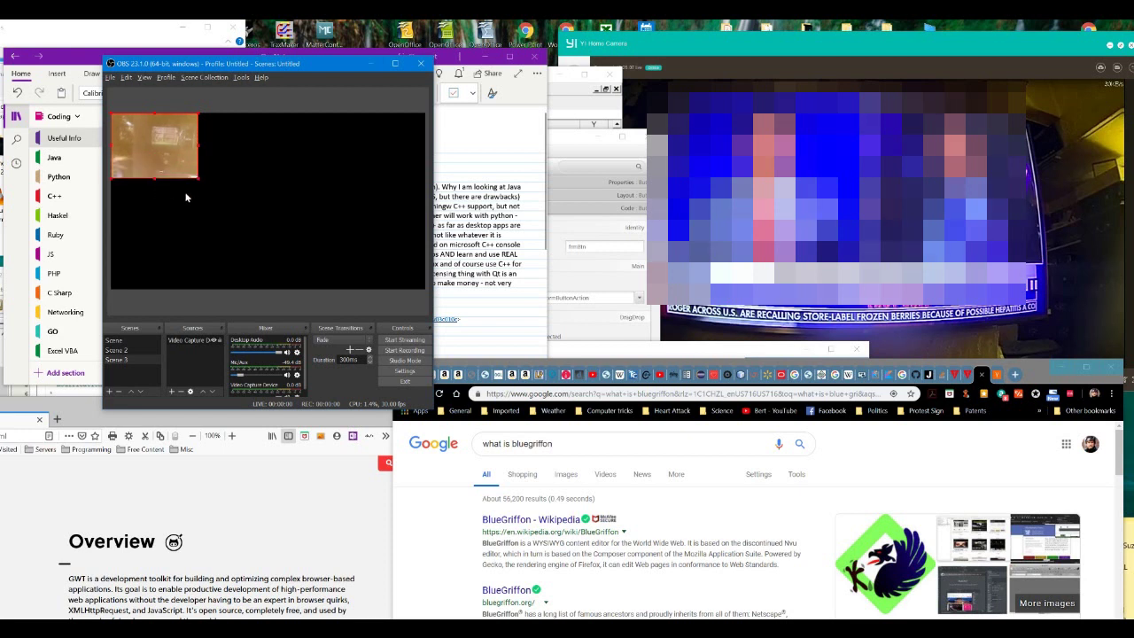
{"action": "left_click_drag", "start_coordinate": [198, 180], "coordinate": [263, 226]}
{"action": "left_click_drag", "start_coordinate": [263, 184], "coordinate": [170, 160]}
{"action": "right_click", "coordinate": [169, 157]}
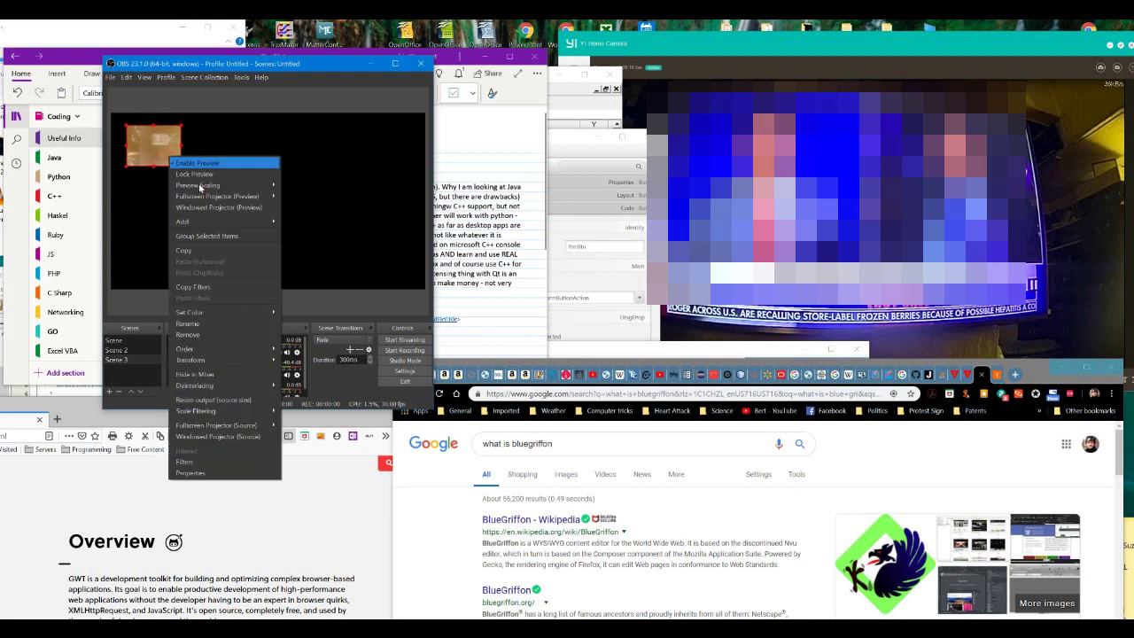
{"action": "left_click", "coordinate": [239, 141]}
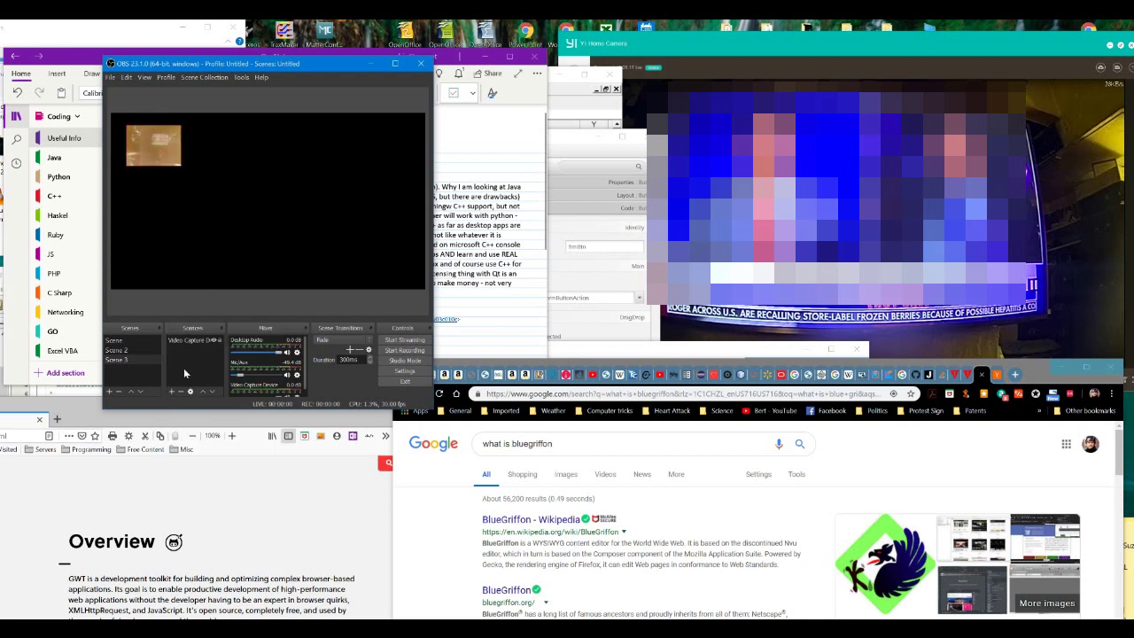
Add a new Display Capture source with the default name, capturing Display 1 at 3840x2160 with the cursor included
{"action": "left_click", "coordinate": [172, 391]}
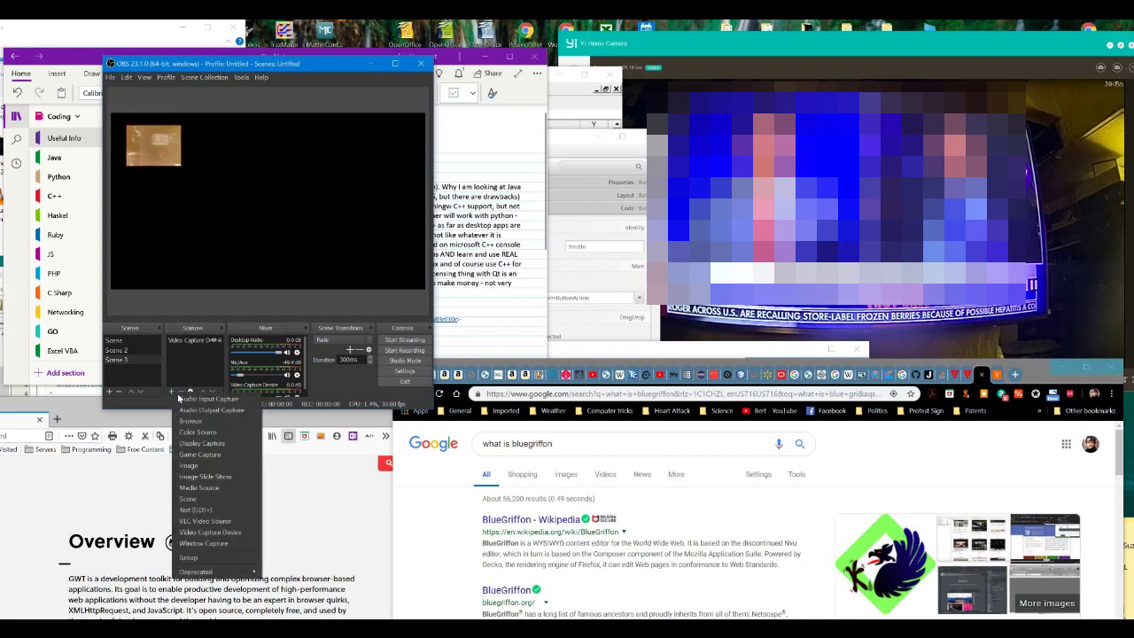
{"action": "left_click", "coordinate": [205, 445]}
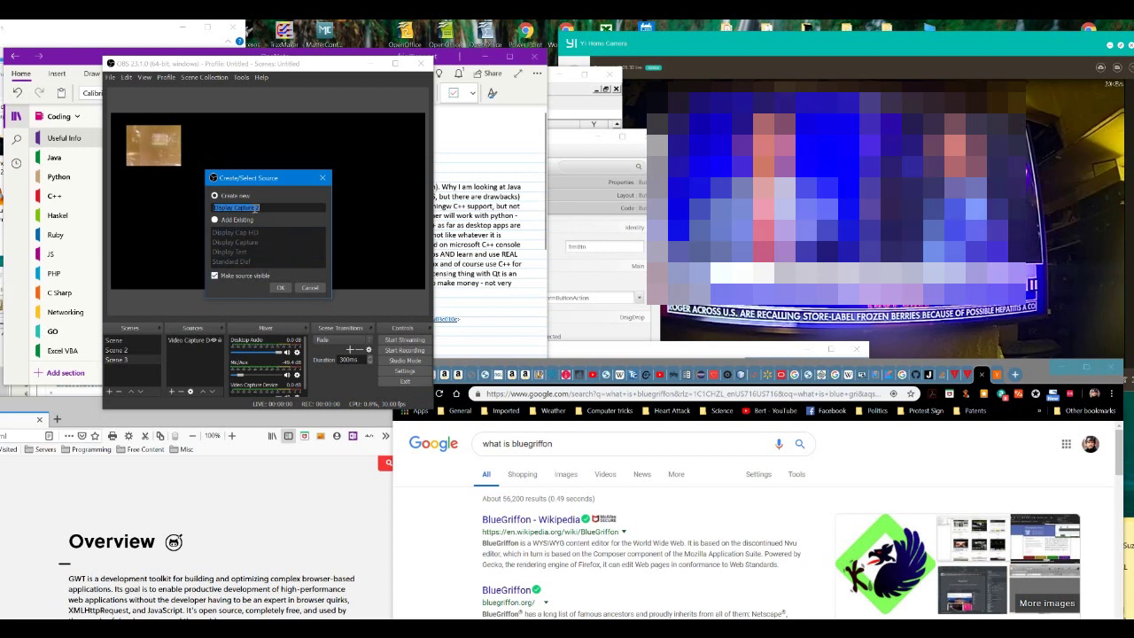
{"action": "left_click", "coordinate": [275, 288]}
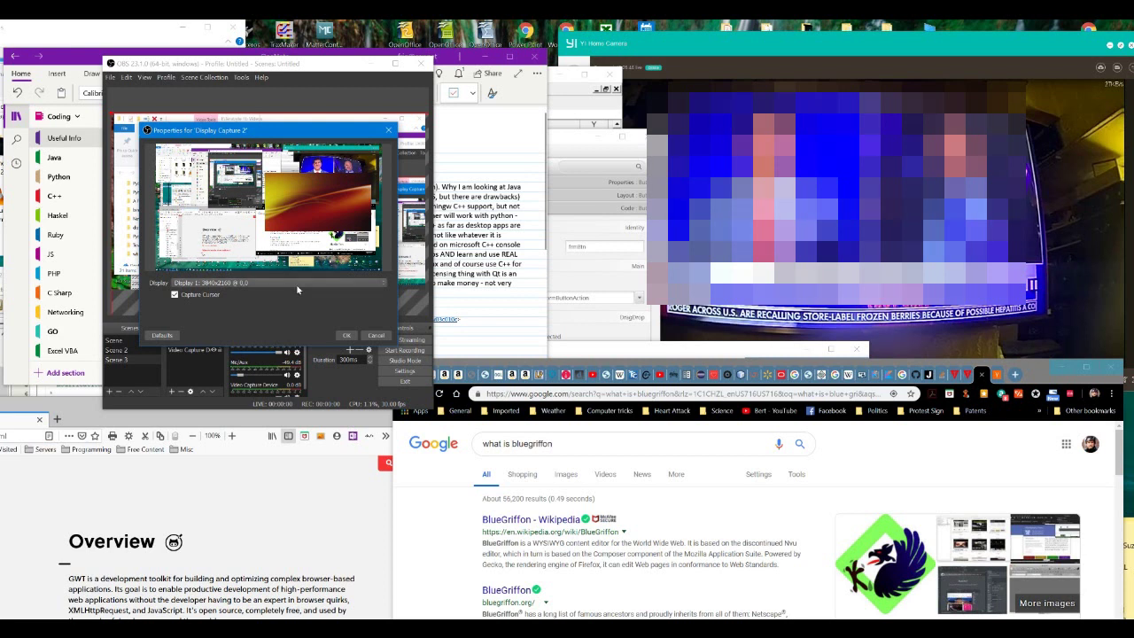
{"action": "left_click", "coordinate": [346, 335]}
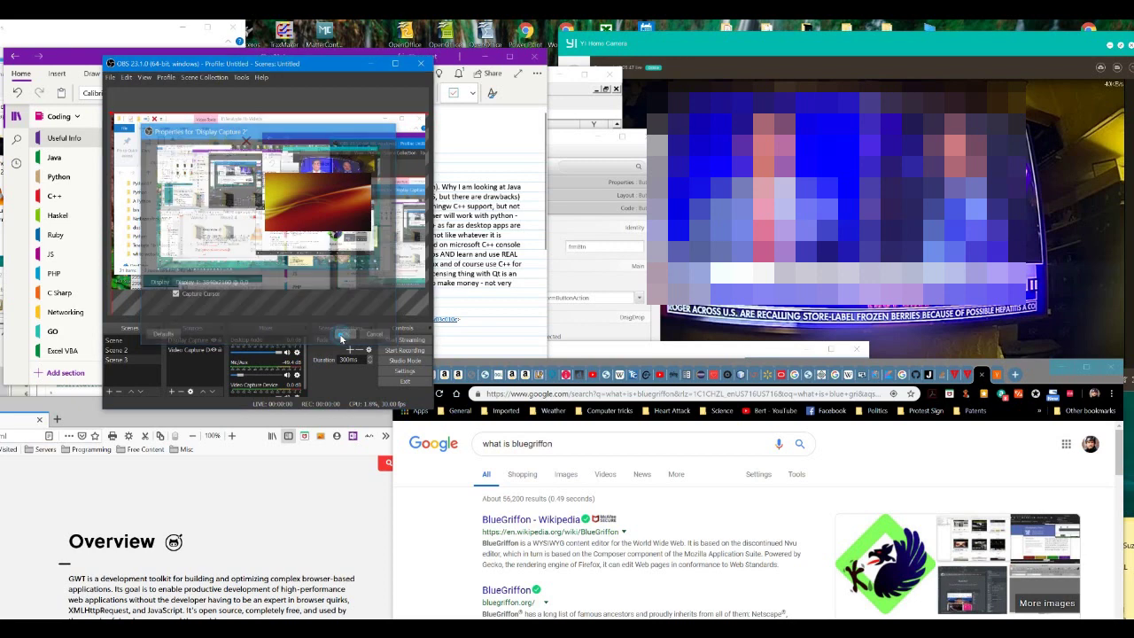
Move the Video Capture Device source above the display capture in the source order, and deselect it
{"action": "left_click", "coordinate": [202, 349]}
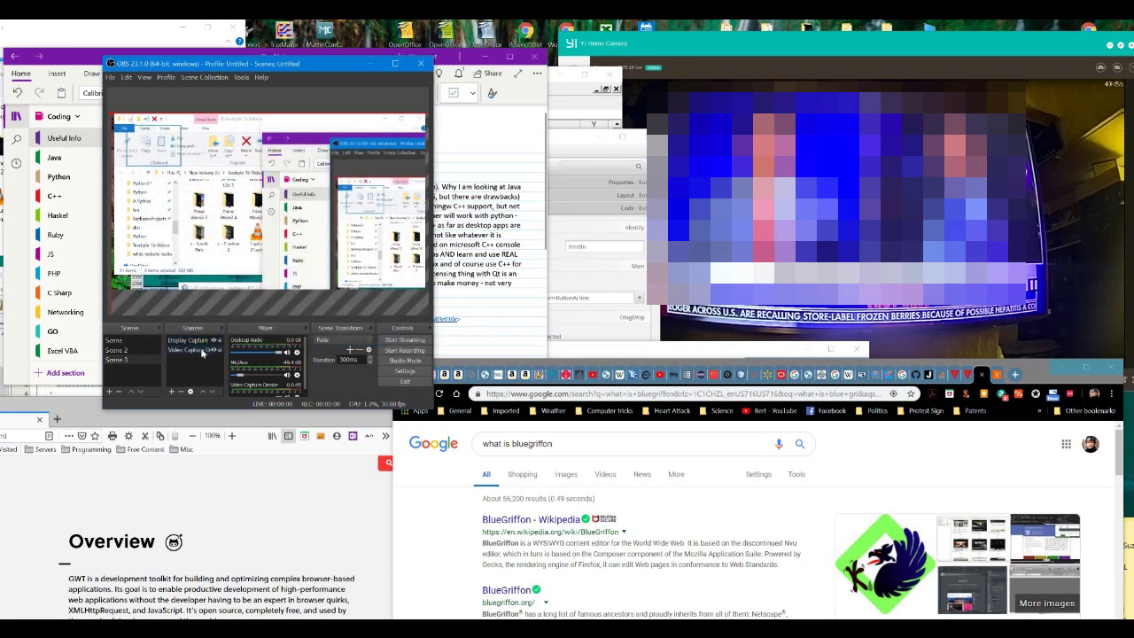
{"action": "left_click_drag", "start_coordinate": [202, 351], "coordinate": [200, 340]}
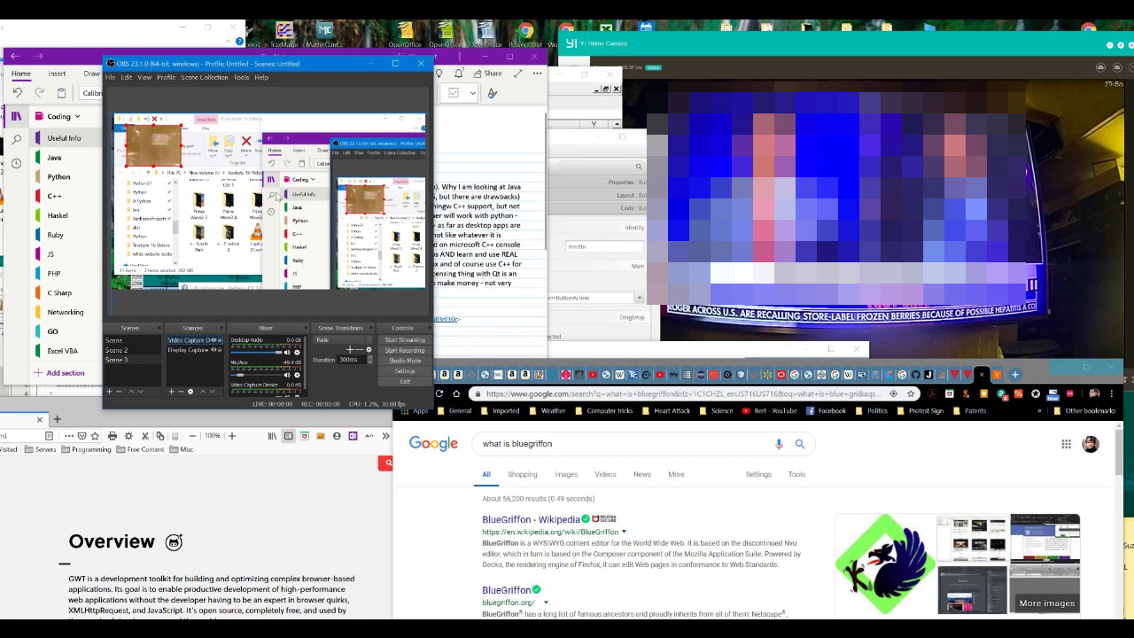
{"action": "left_click", "coordinate": [244, 218]}
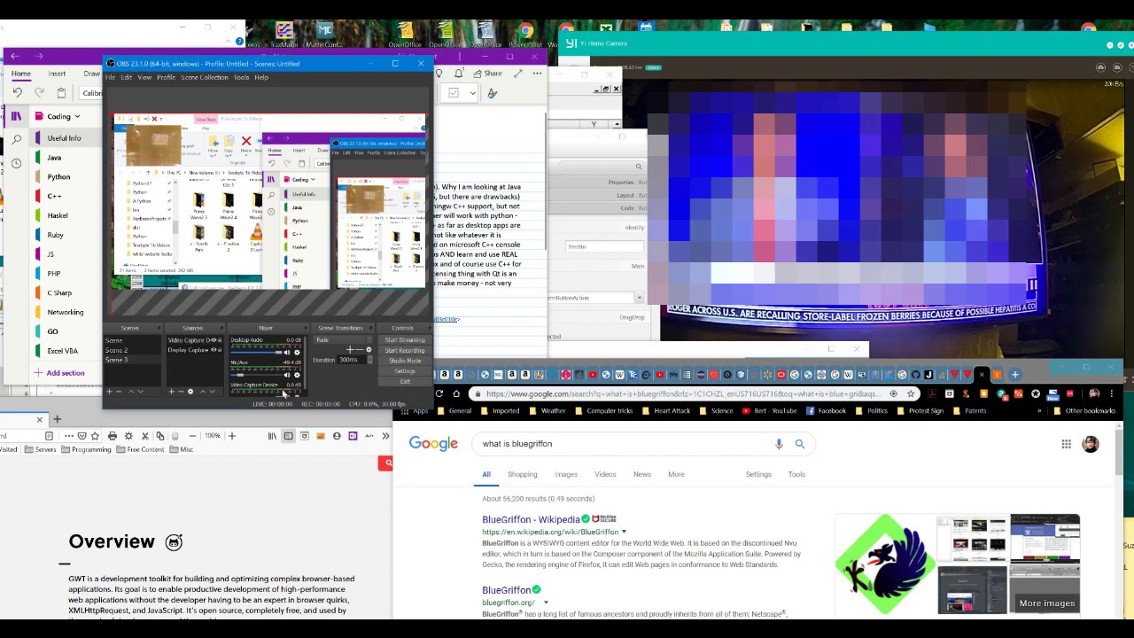
With the YI Home Camera window minimized, switch the browser to the YouTube video page and return to OBS
{"action": "left_click", "coordinate": [1108, 46]}
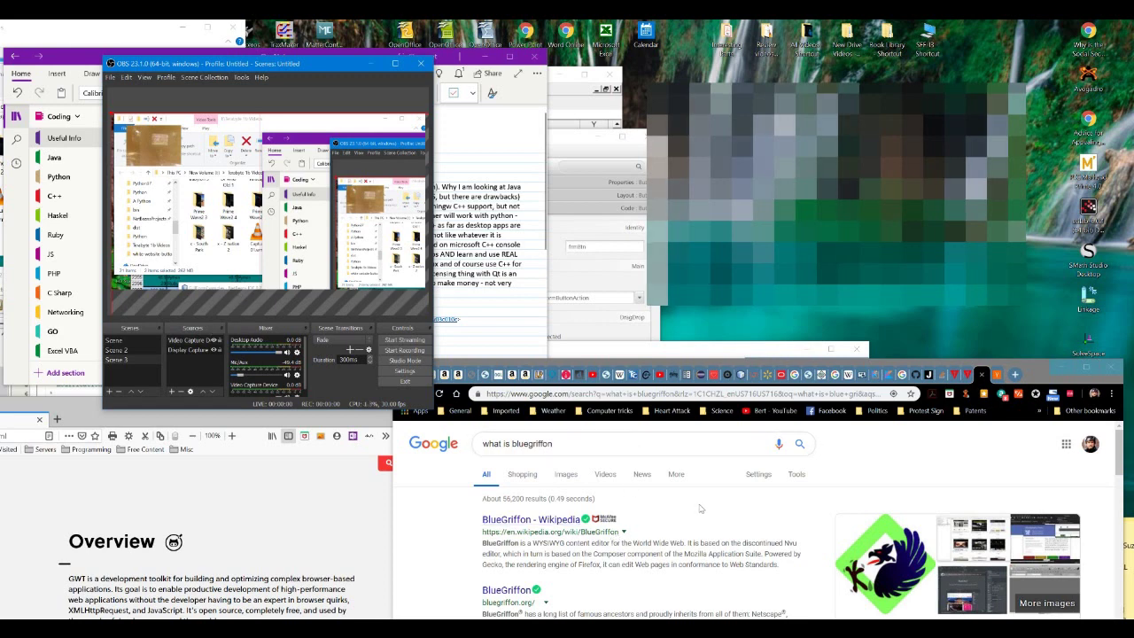
{"action": "left_click", "coordinate": [593, 375]}
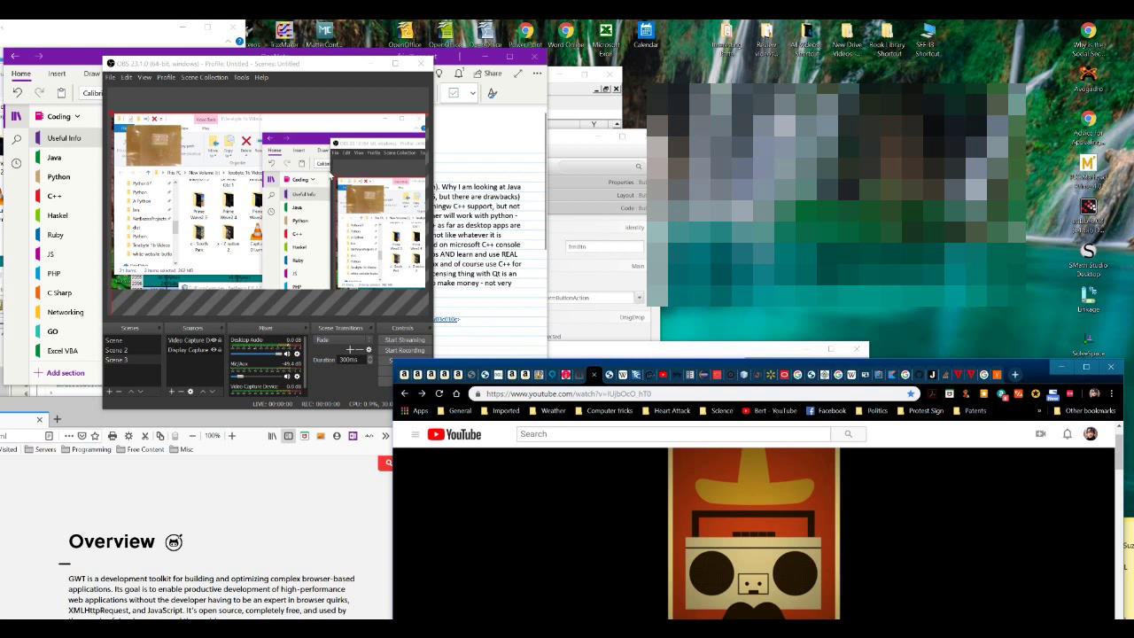
{"action": "left_click", "coordinate": [311, 107]}
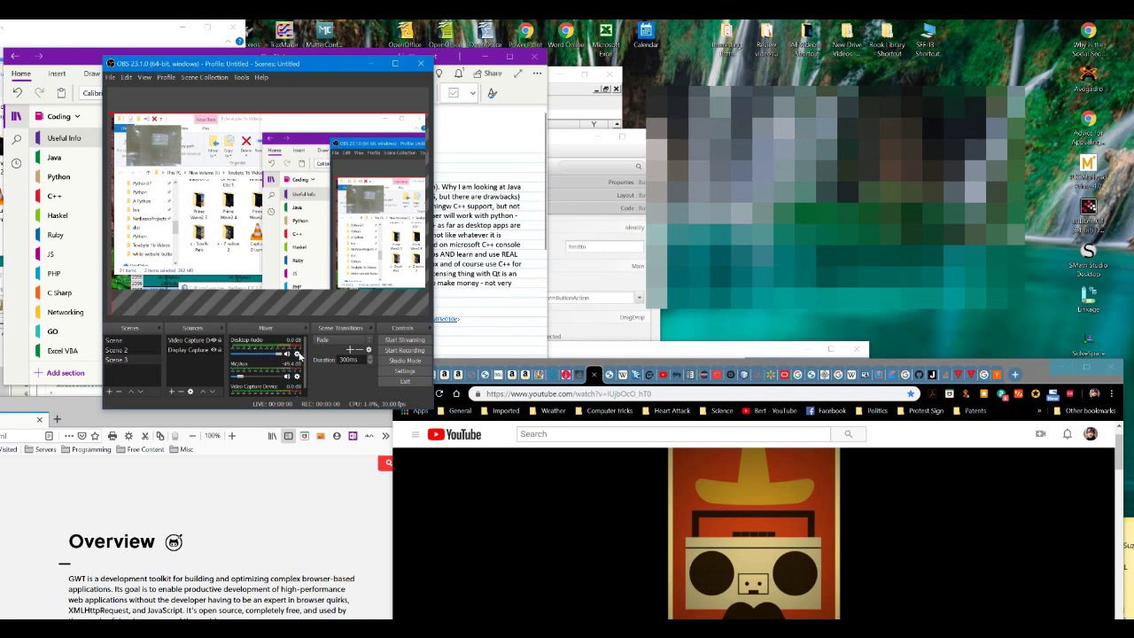
Open the Output settings and choose mp4 as the recording format
{"action": "left_click", "coordinate": [403, 372]}
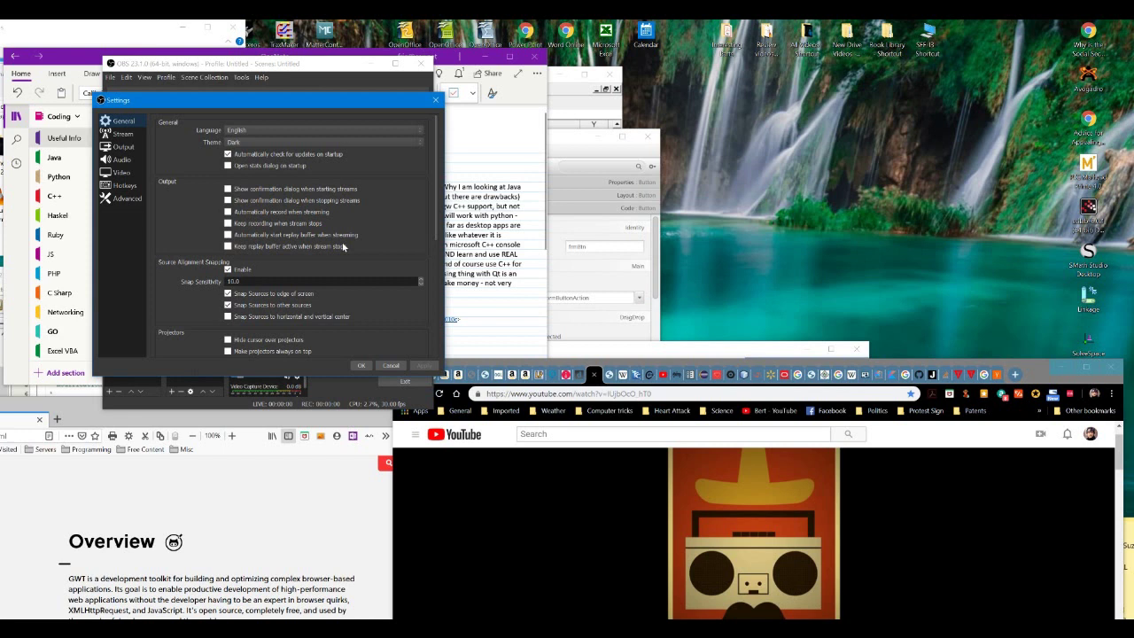
{"action": "left_click", "coordinate": [124, 147]}
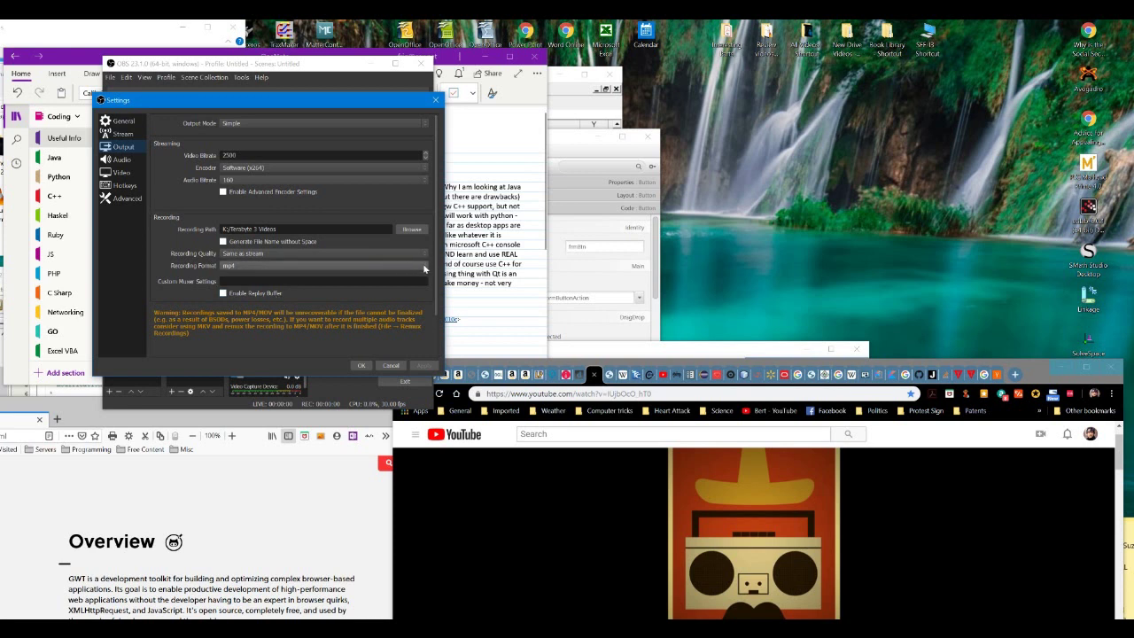
{"action": "left_click", "coordinate": [394, 267]}
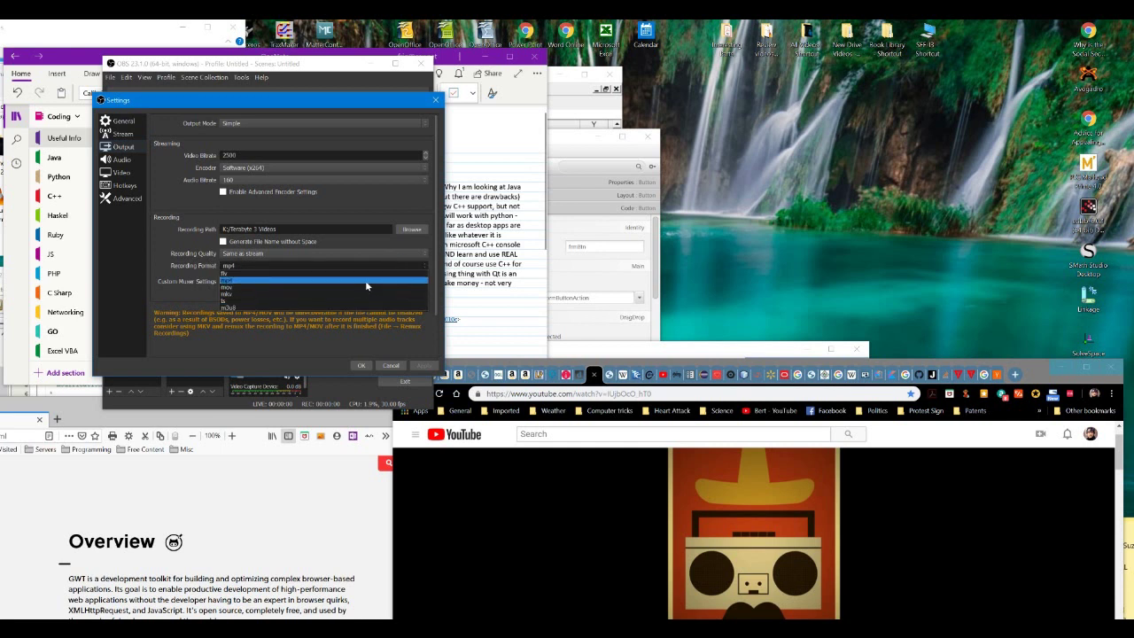
{"action": "left_click", "coordinate": [365, 280]}
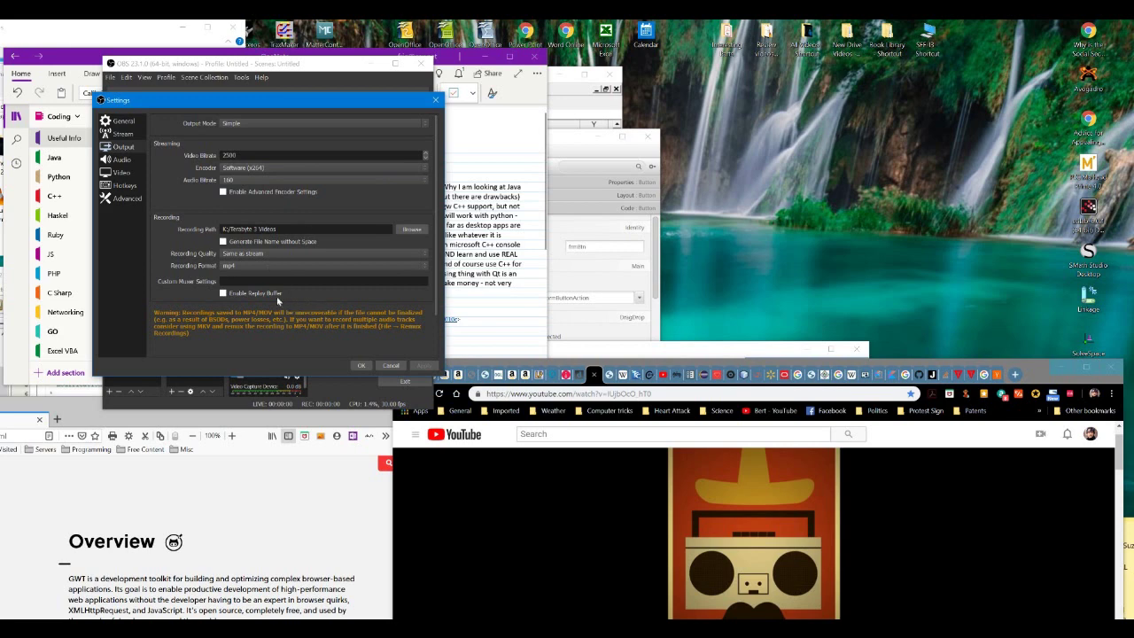
Look over the Audio settings, and examine the base and output resolution choices in the Video settings
{"action": "left_click", "coordinate": [124, 161]}
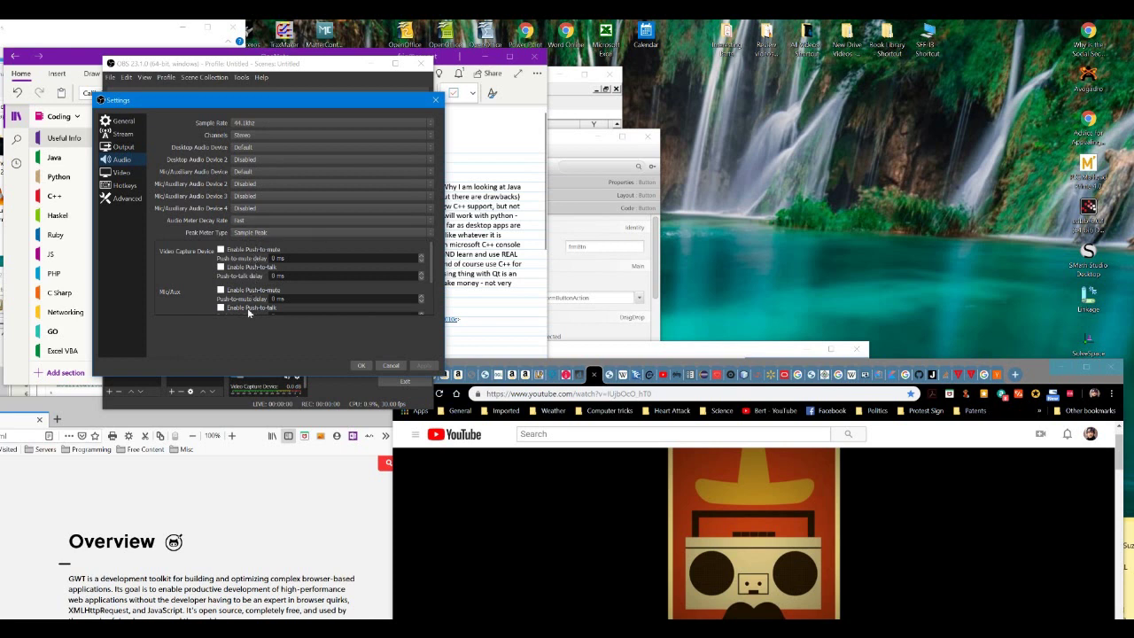
{"action": "left_click", "coordinate": [122, 172]}
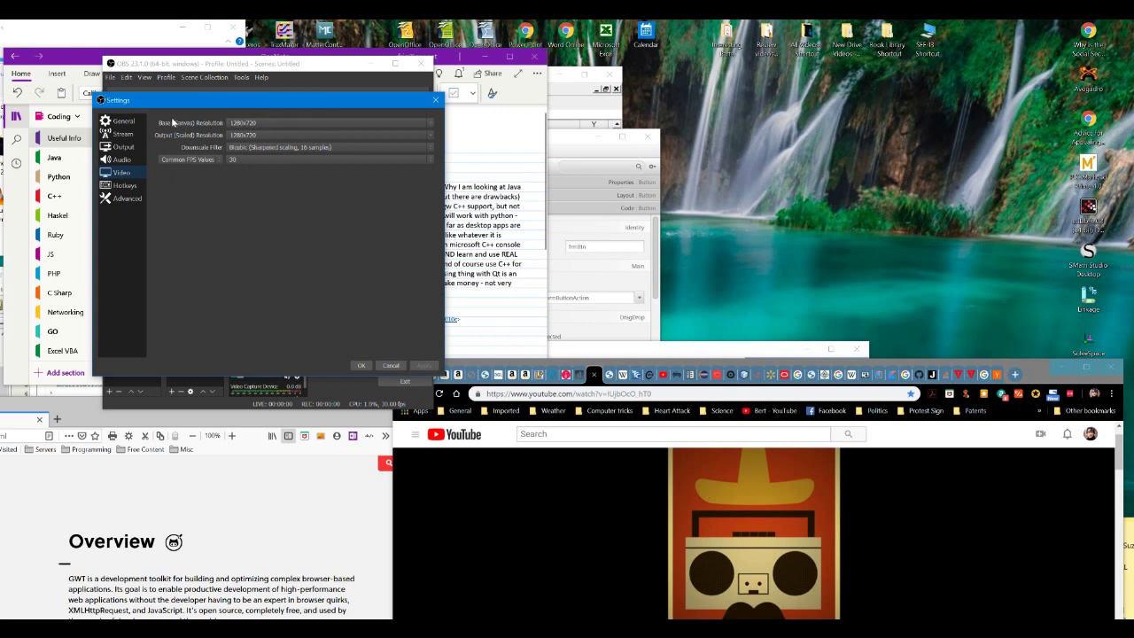
{"action": "left_click", "coordinate": [429, 135]}
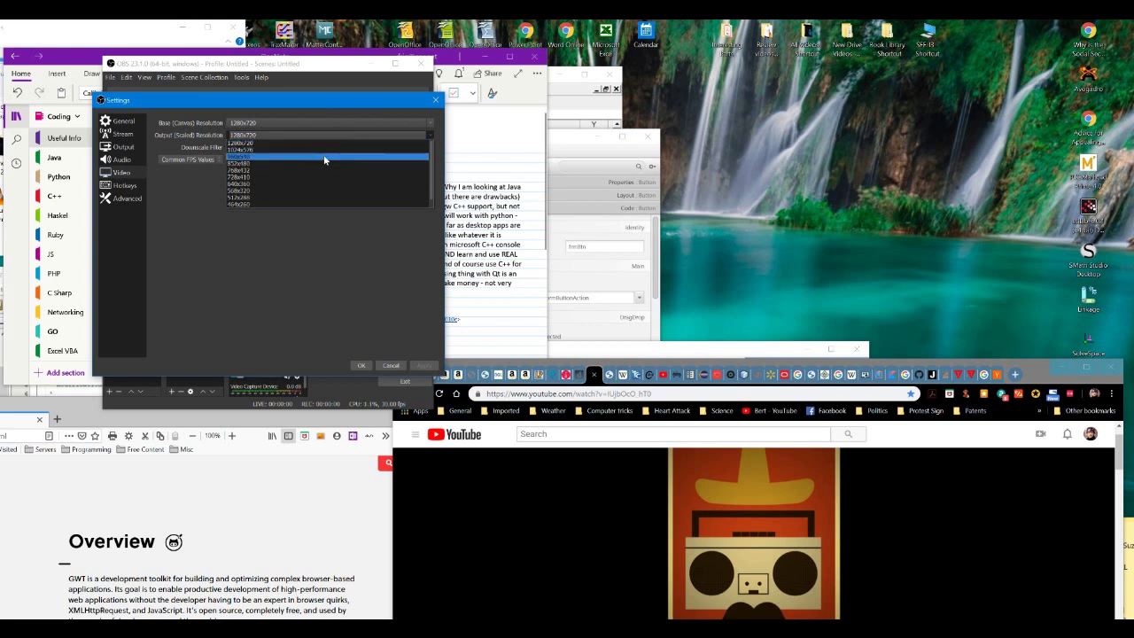
{"action": "left_click", "coordinate": [432, 127]}
{"action": "left_click", "coordinate": [432, 124]}
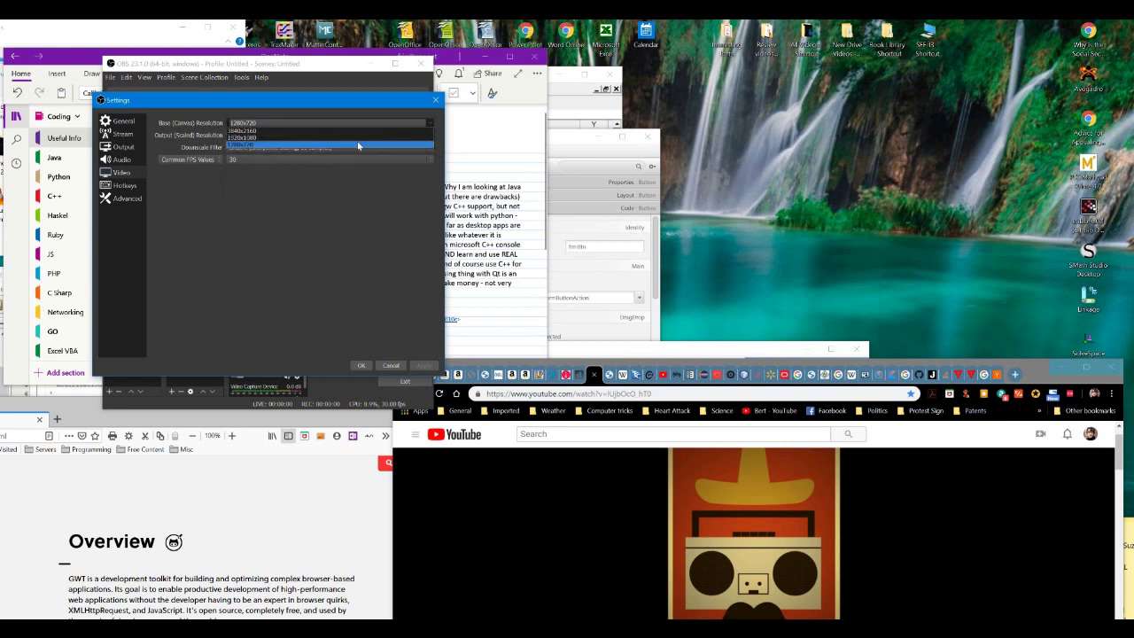
{"action": "left_click", "coordinate": [262, 121]}
{"action": "double_click", "coordinate": [264, 124]}
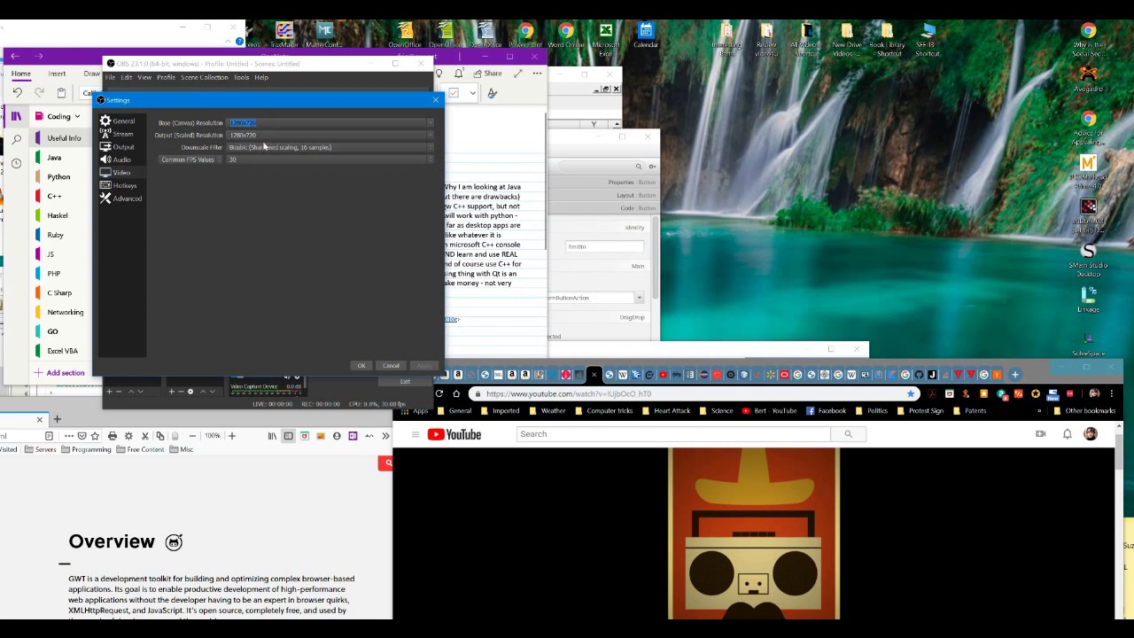
{"action": "double_click", "coordinate": [257, 135]}
{"action": "left_click", "coordinate": [429, 135]}
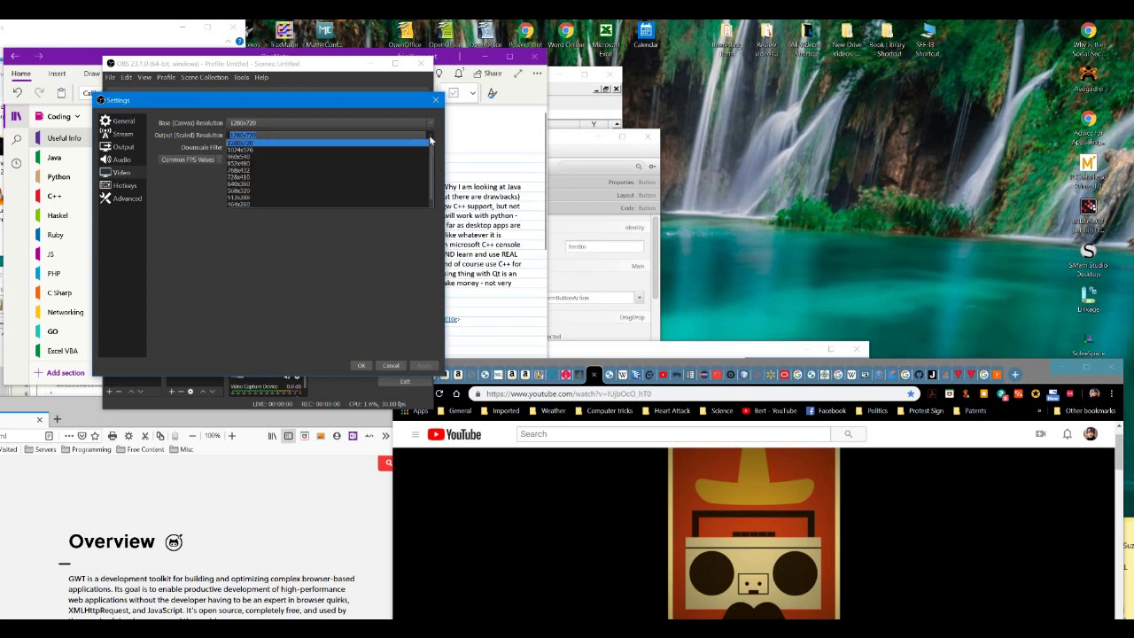
{"action": "left_click", "coordinate": [352, 113]}
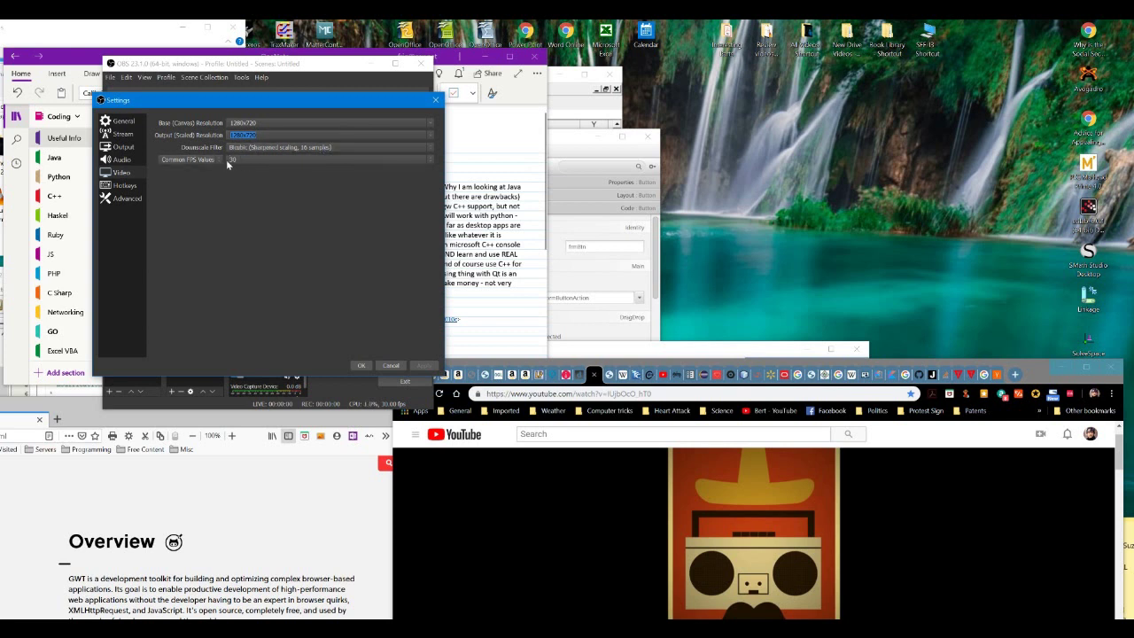
Look over the available common FPS values in the Video settings without changing the frame rate
{"action": "left_click", "coordinate": [253, 159]}
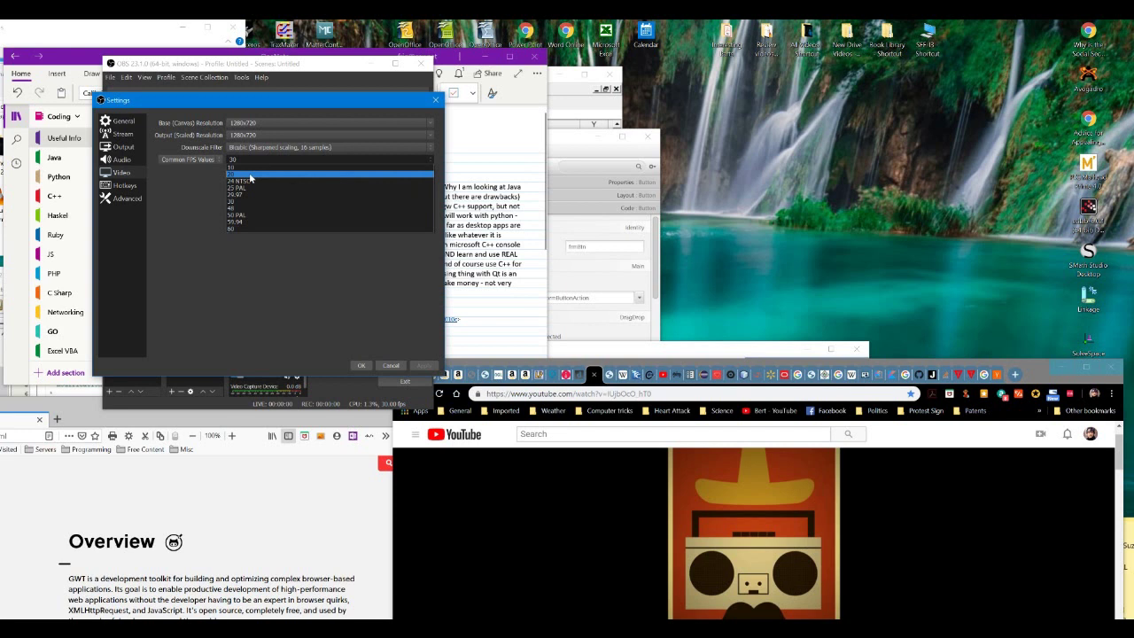
{"action": "left_click", "coordinate": [249, 159]}
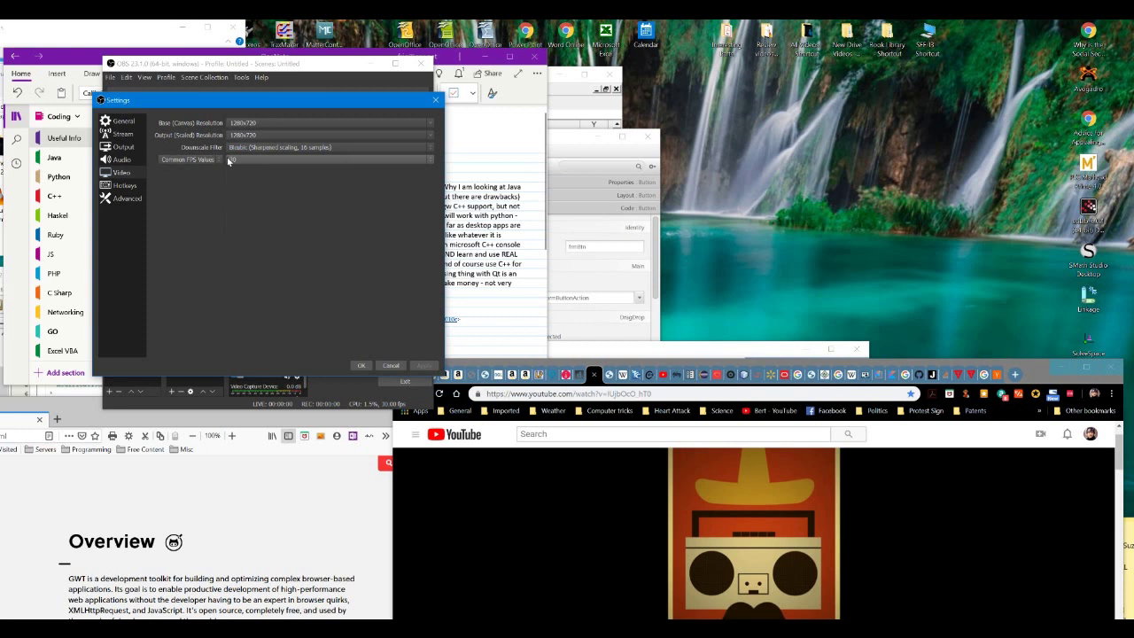
{"action": "left_click", "coordinate": [231, 160]}
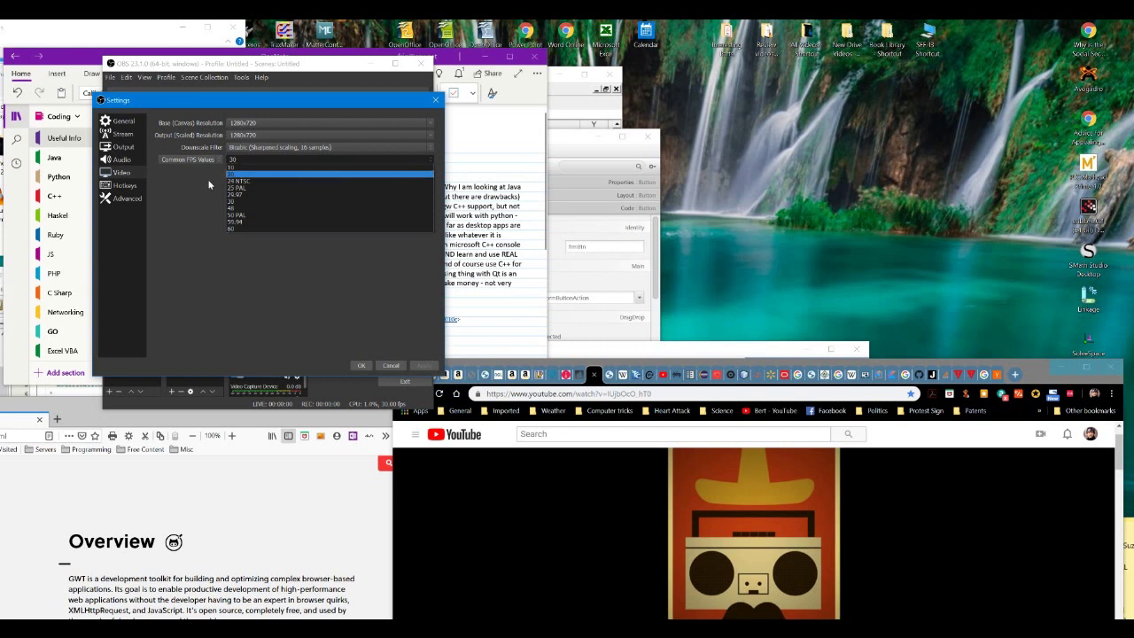
{"action": "left_click", "coordinate": [209, 185]}
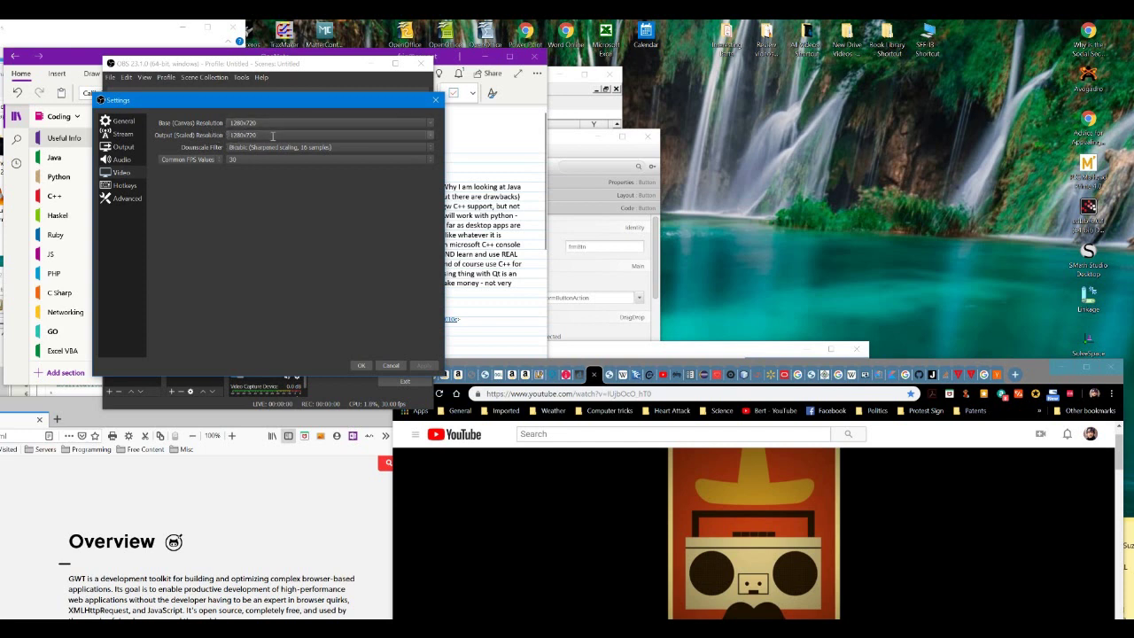
Set both the base canvas resolution and the output scaled resolution to 1920x1080
{"action": "left_click", "coordinate": [246, 124]}
{"action": "left_click", "coordinate": [430, 125]}
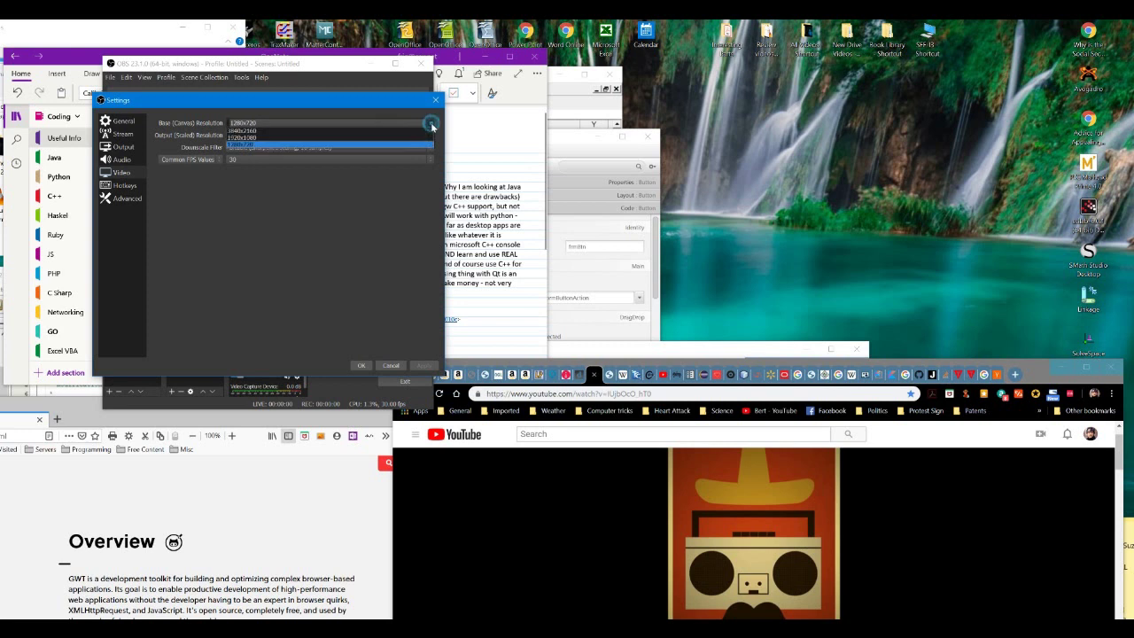
{"action": "left_click", "coordinate": [363, 137]}
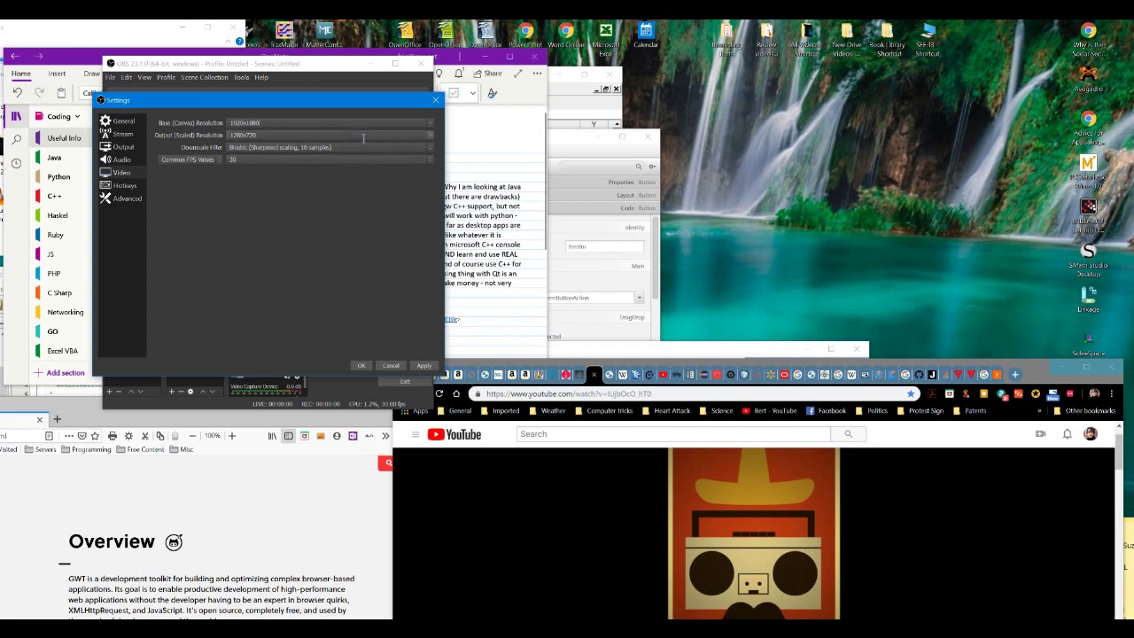
{"action": "left_click", "coordinate": [429, 136]}
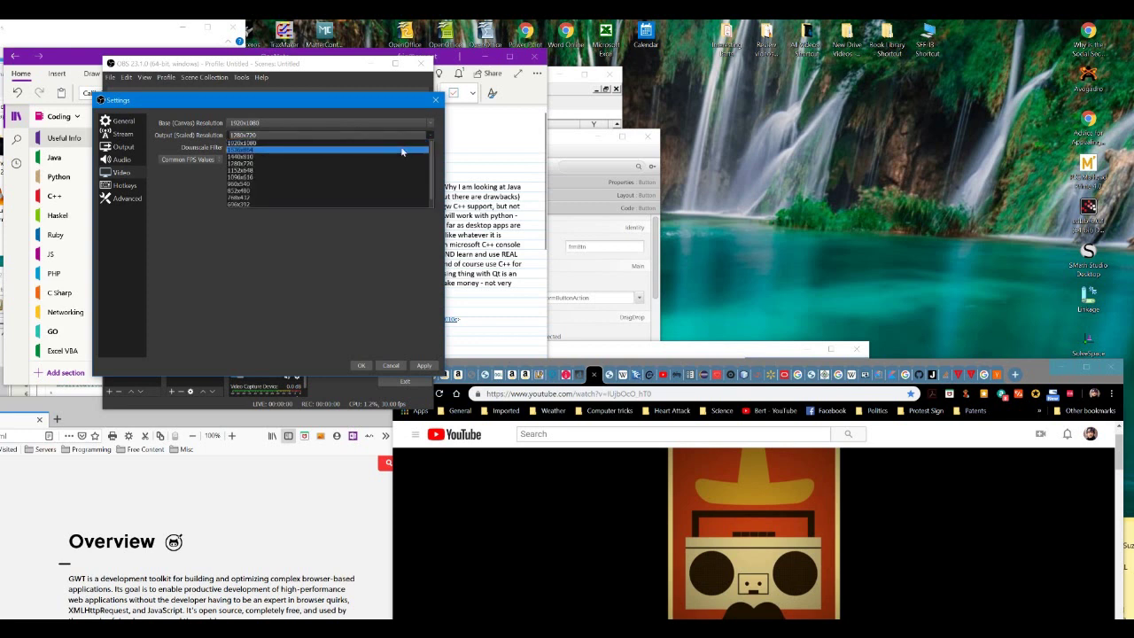
{"action": "left_click", "coordinate": [398, 135]}
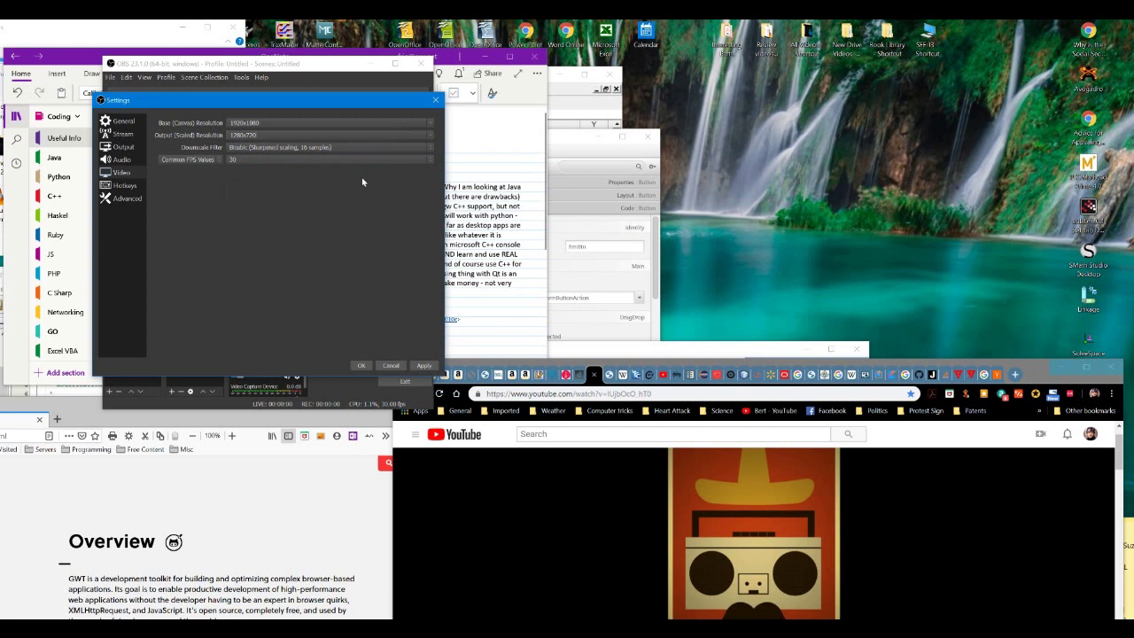
{"action": "left_click", "coordinate": [428, 135]}
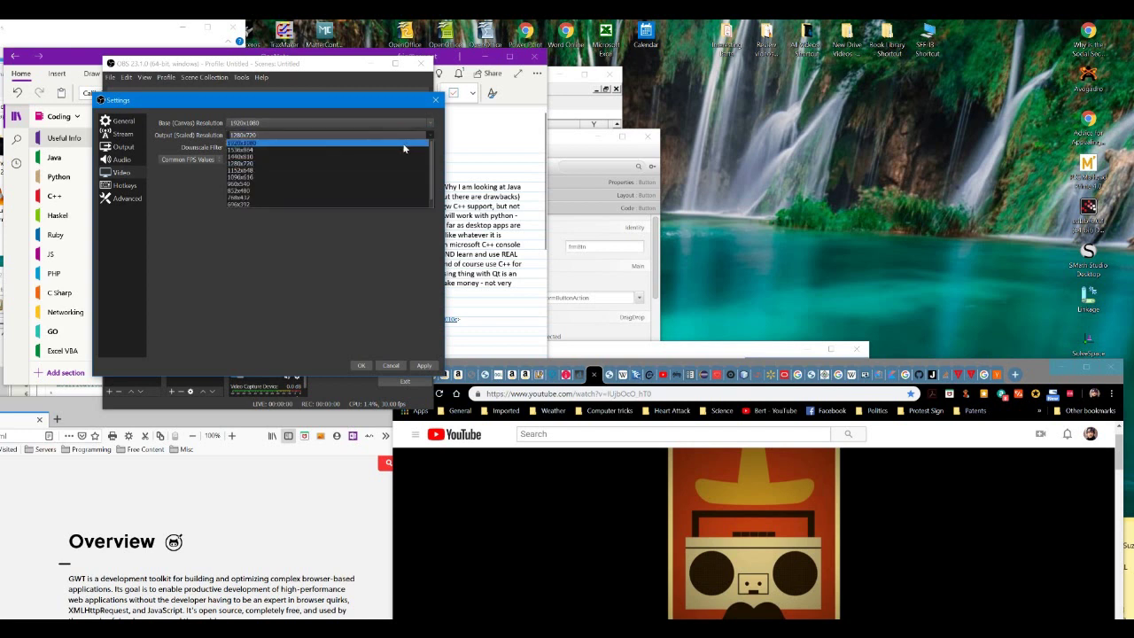
{"action": "left_click", "coordinate": [401, 143]}
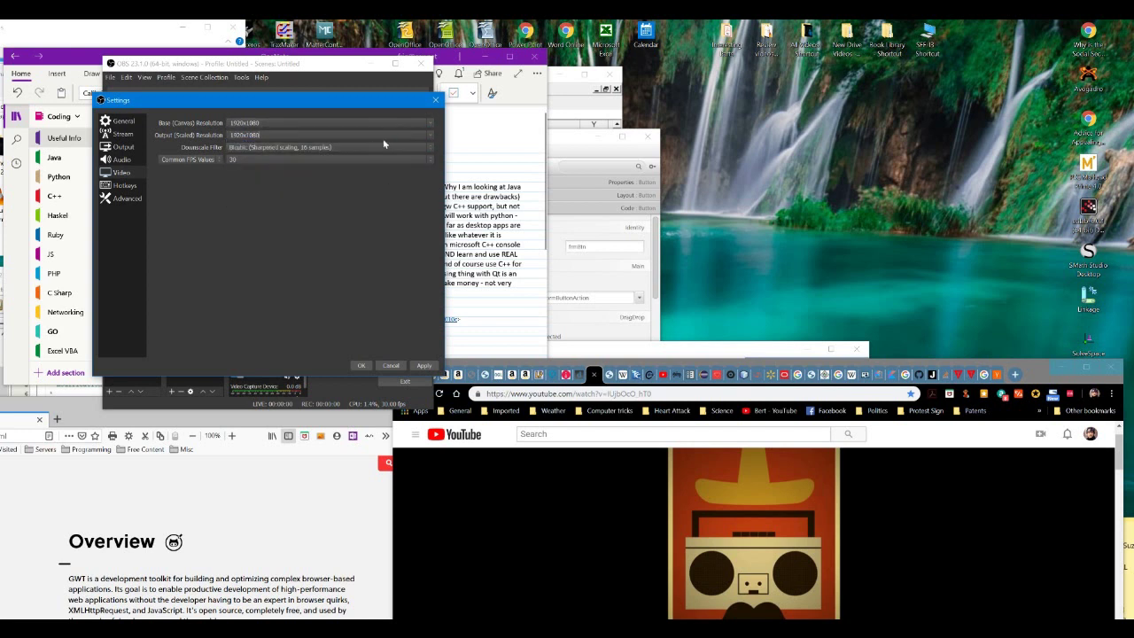
Set the base and output resolutions back to 1280x720 and close the settings without saving
{"action": "left_click", "coordinate": [429, 123]}
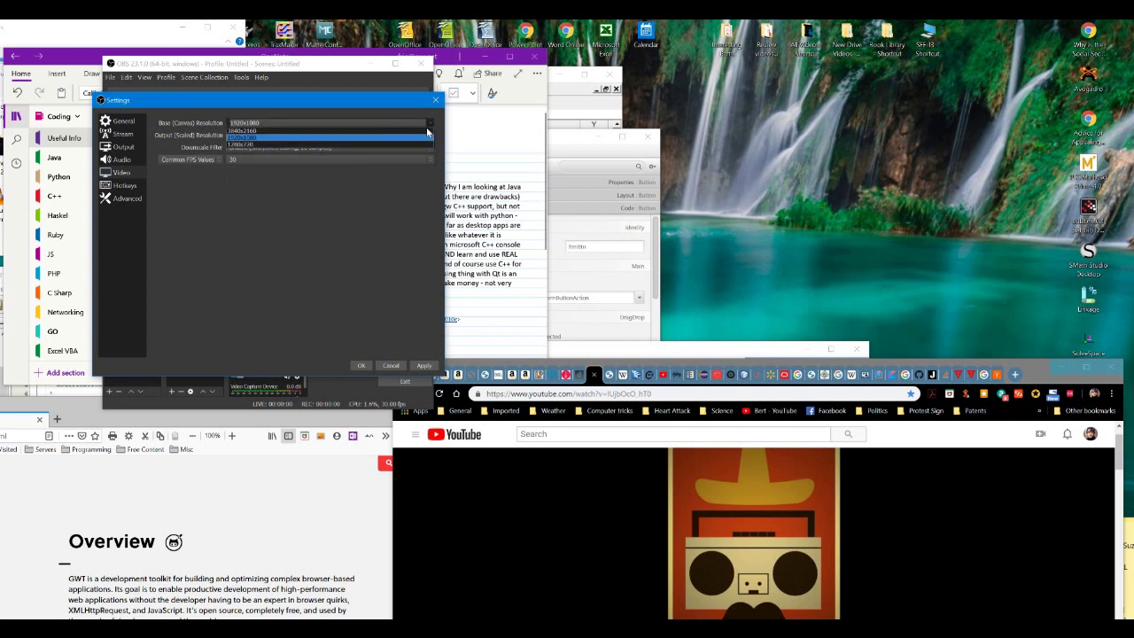
{"action": "left_click", "coordinate": [425, 144]}
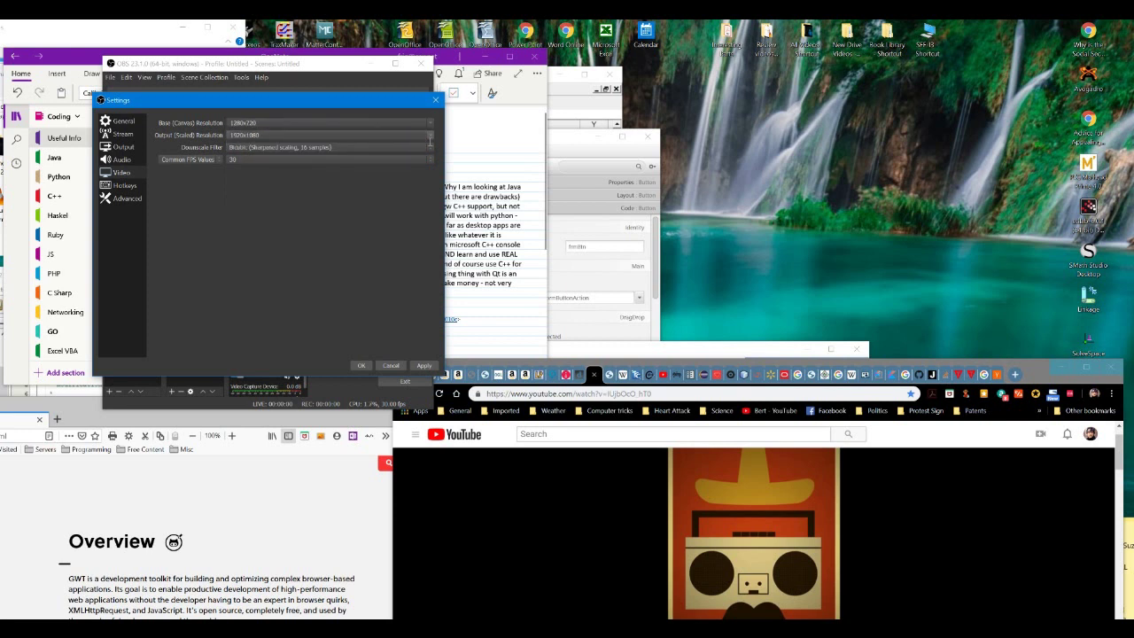
{"action": "left_click", "coordinate": [428, 134]}
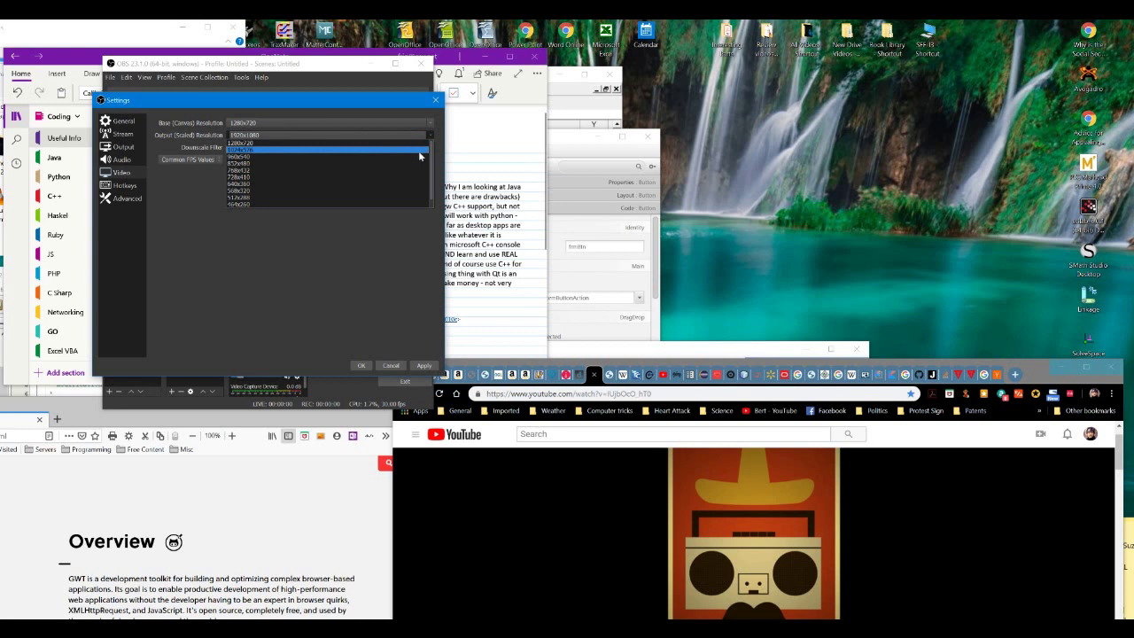
{"action": "left_click", "coordinate": [412, 144]}
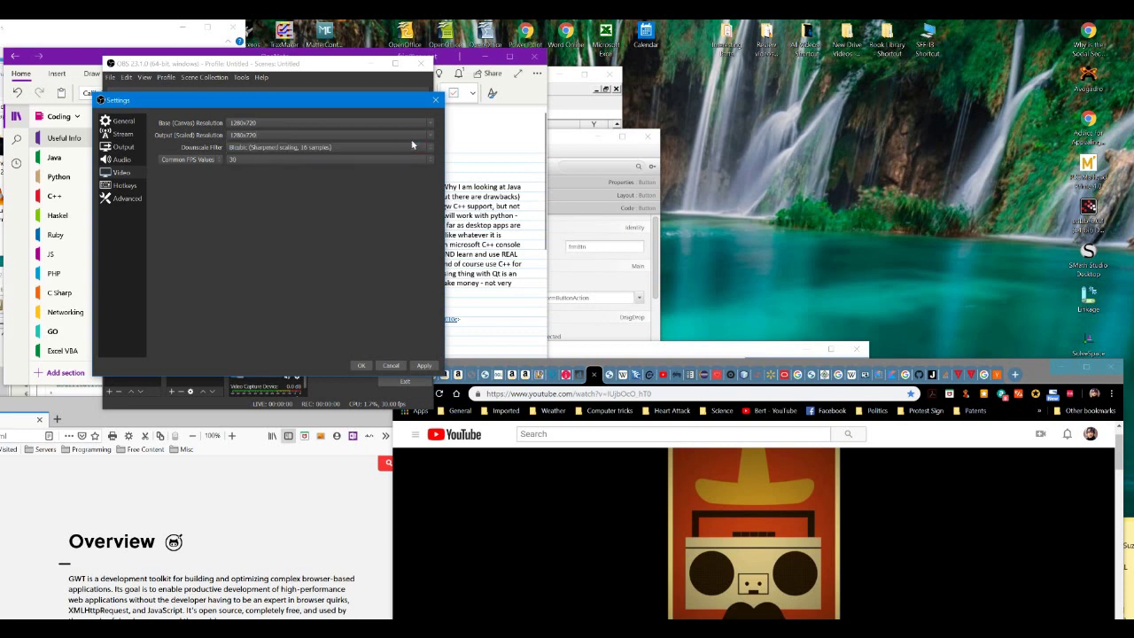
{"action": "left_click", "coordinate": [392, 365]}
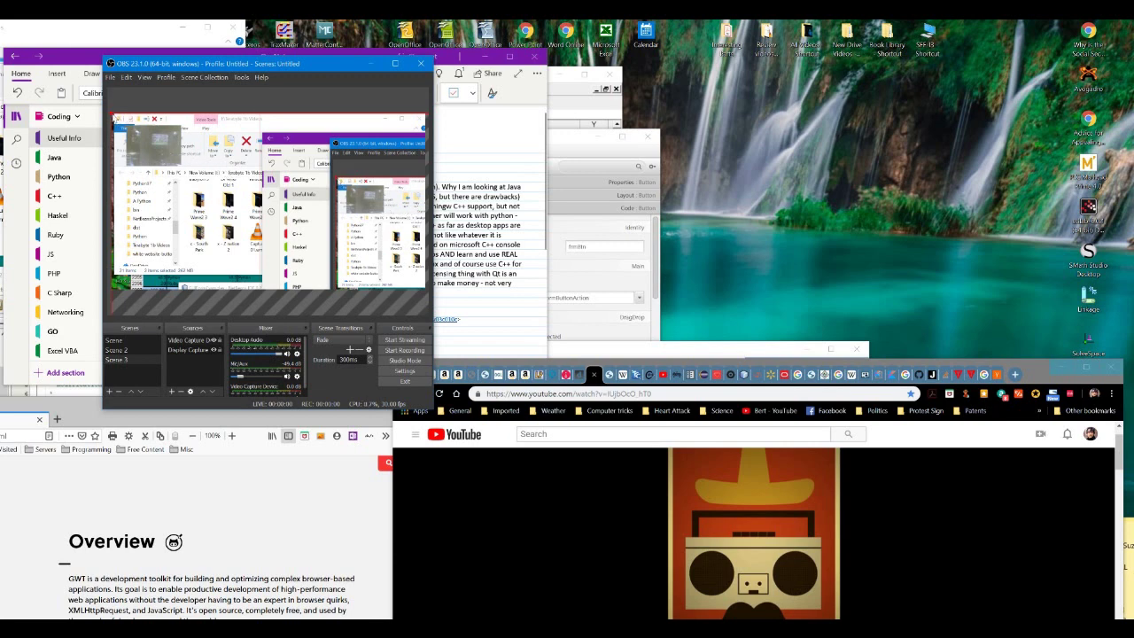
Scale down the display capture in Scene 3 and crop all its sides to the YouTube video's area
{"action": "mouse_move", "coordinate": [113, 116]}
{"action": "left_mouse_down"}
{"action": "mouse_move", "coordinate": [325, 228]}
{"action": "mouse_move", "coordinate": [299, 232]}
{"action": "mouse_move", "coordinate": [146, 112]}
{"action": "mouse_move", "coordinate": [114, 107]}
{"action": "mouse_move", "coordinate": [160, 149]}
{"action": "mouse_move", "coordinate": [309, 218]}
{"action": "mouse_move", "coordinate": [319, 233]}
{"action": "mouse_move", "coordinate": [172, 160]}
{"action": "mouse_move", "coordinate": [113, 114]}
{"action": "left_mouse_up"}
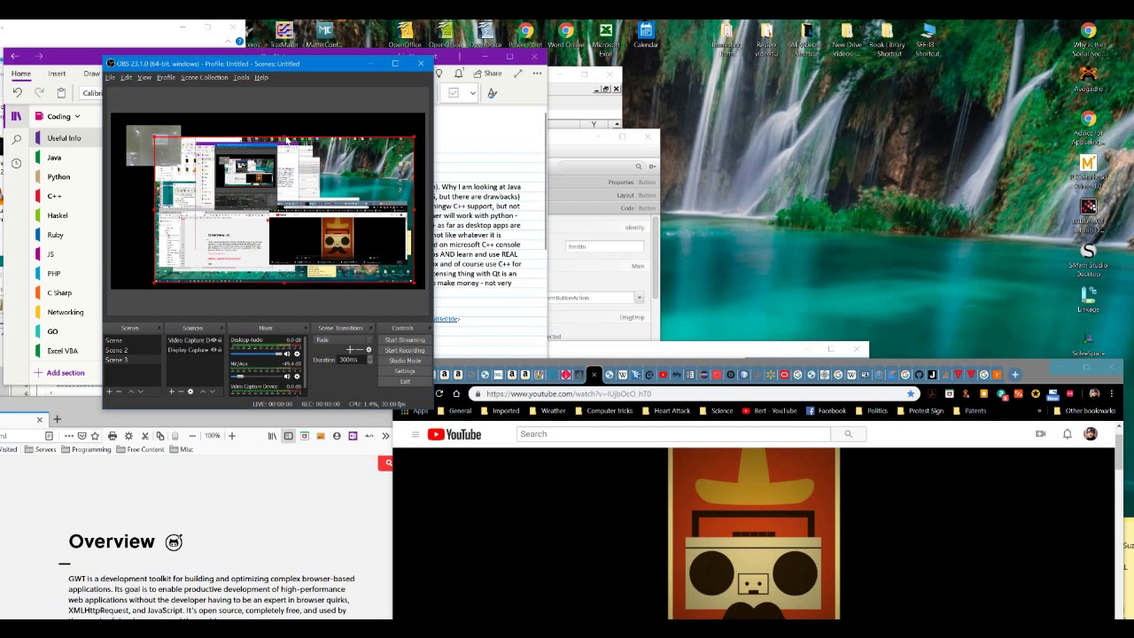
{"action": "left_click_drag", "start_coordinate": [286, 139], "coordinate": [291, 214]}
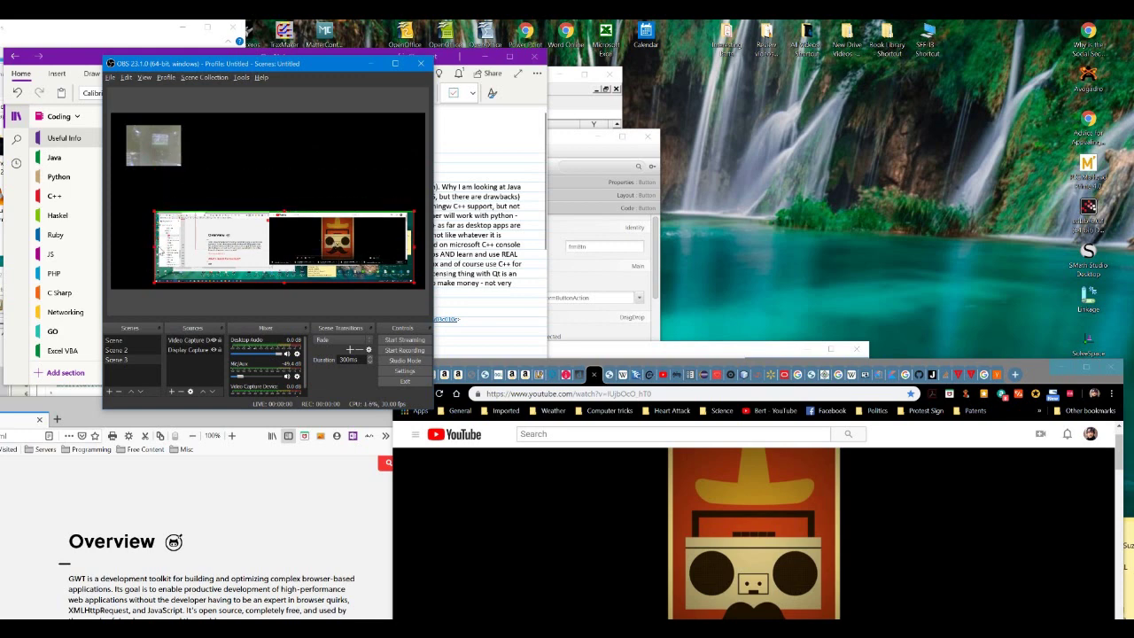
{"action": "left_click_drag", "start_coordinate": [158, 253], "coordinate": [271, 251]}
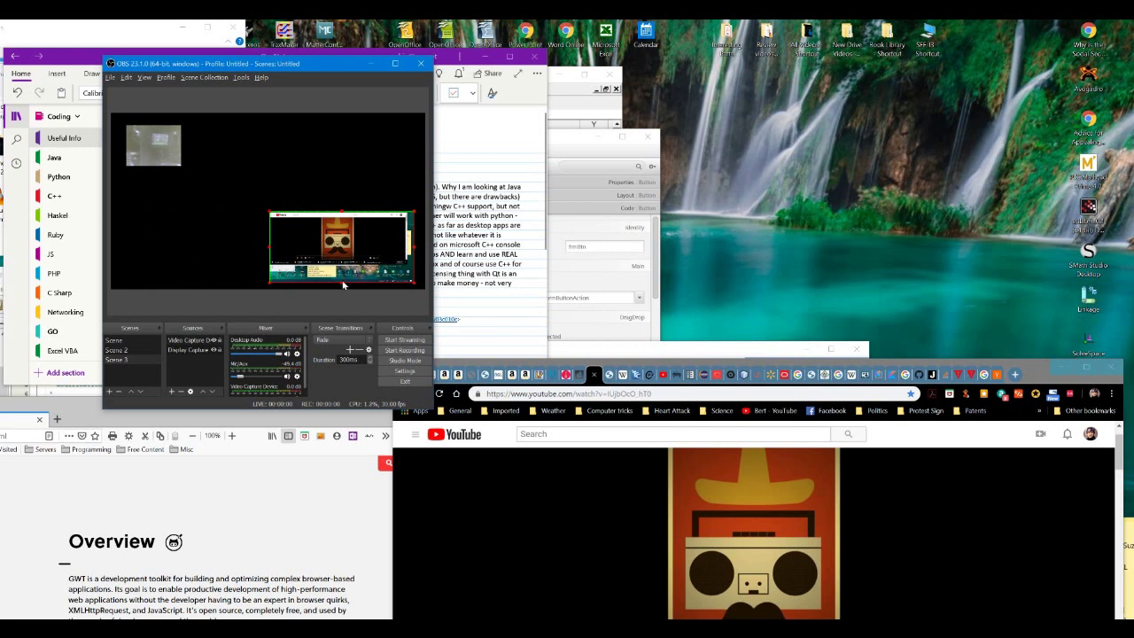
{"action": "left_click_drag", "start_coordinate": [343, 284], "coordinate": [346, 258]}
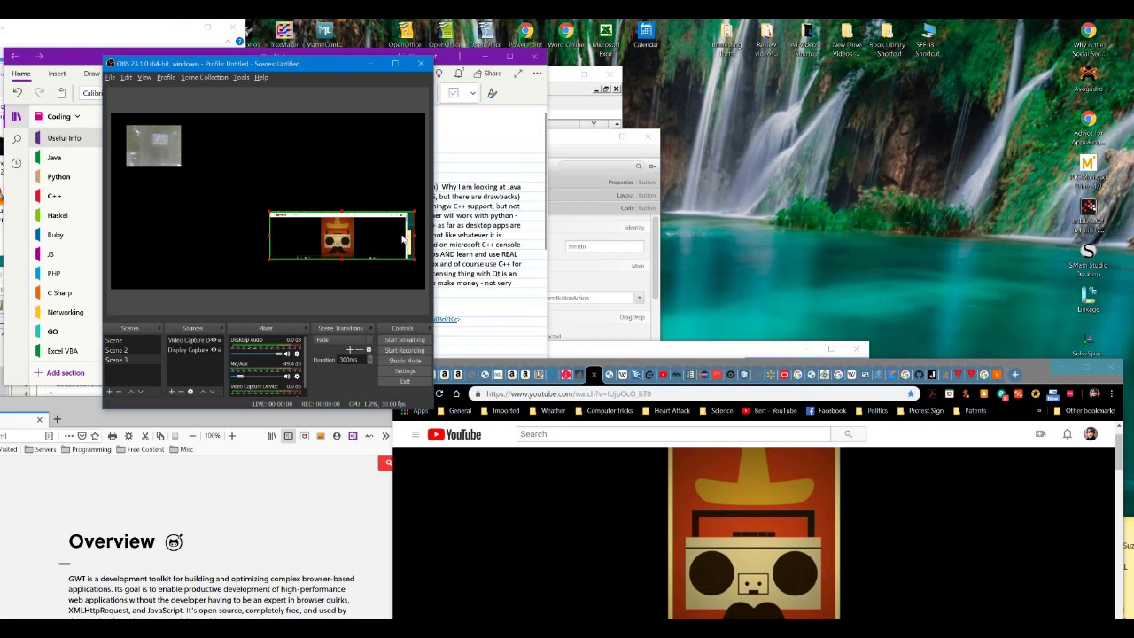
{"action": "left_click_drag", "start_coordinate": [414, 239], "coordinate": [404, 240]}
{"action": "left_click_drag", "start_coordinate": [337, 214], "coordinate": [337, 224]}
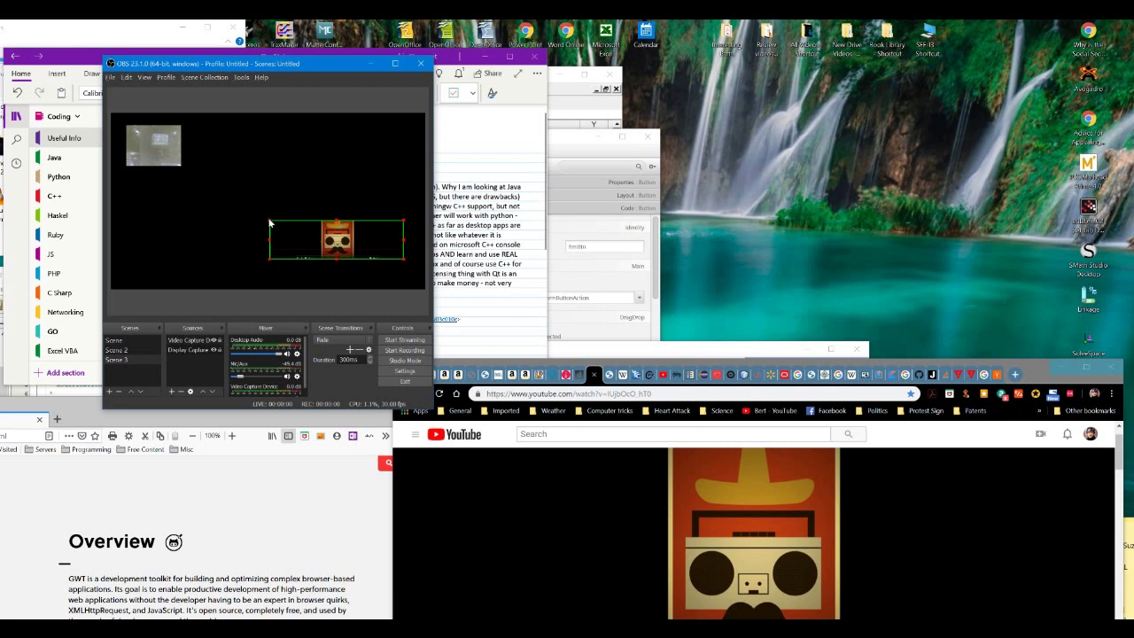
Enlarge the cropped display capture and reposition it so that it spans the full width of the canvas
{"action": "left_click_drag", "start_coordinate": [271, 224], "coordinate": [227, 199]}
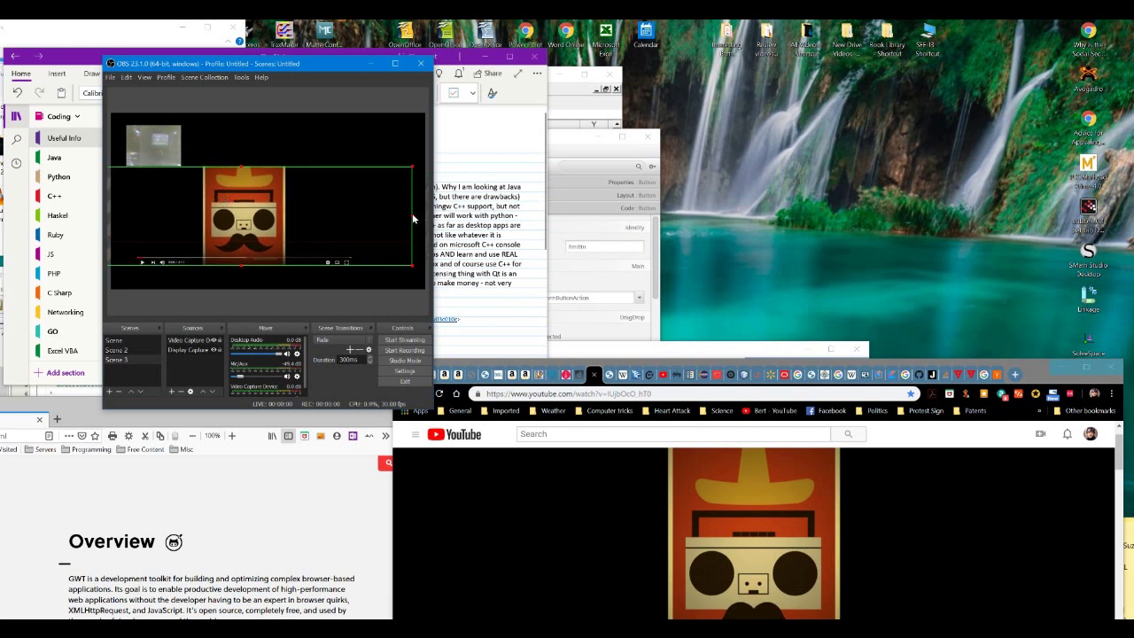
{"action": "left_click_drag", "start_coordinate": [413, 220], "coordinate": [360, 215]}
{"action": "left_click_drag", "start_coordinate": [266, 215], "coordinate": [316, 227]}
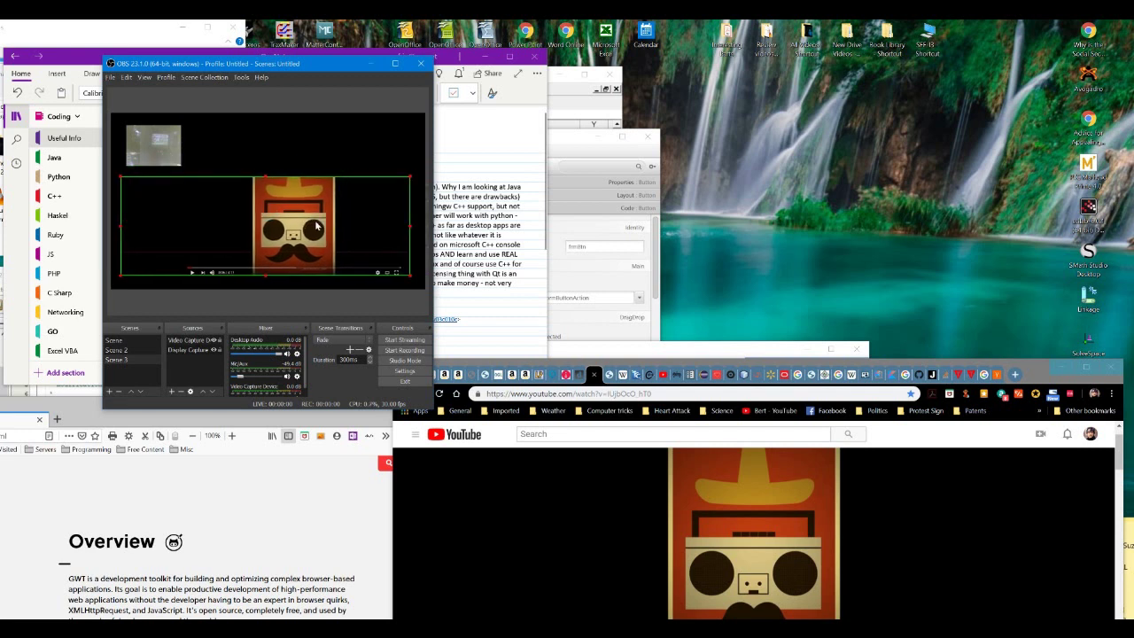
{"action": "left_click_drag", "start_coordinate": [123, 231], "coordinate": [189, 231]}
{"action": "left_click_drag", "start_coordinate": [319, 238], "coordinate": [234, 251]}
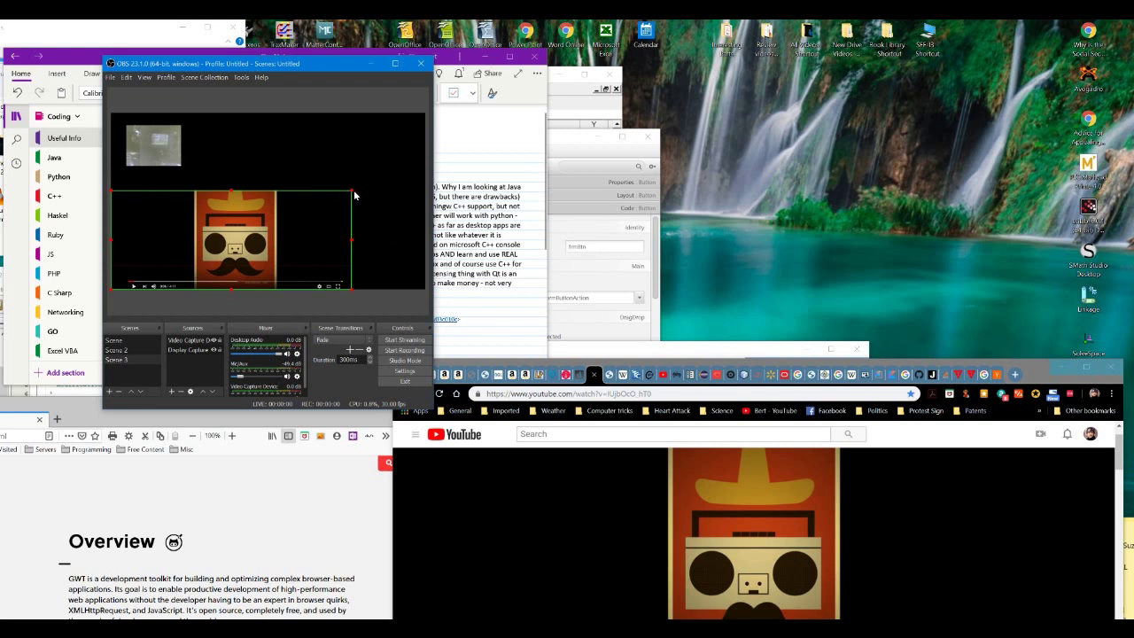
{"action": "left_click_drag", "start_coordinate": [352, 194], "coordinate": [414, 163]}
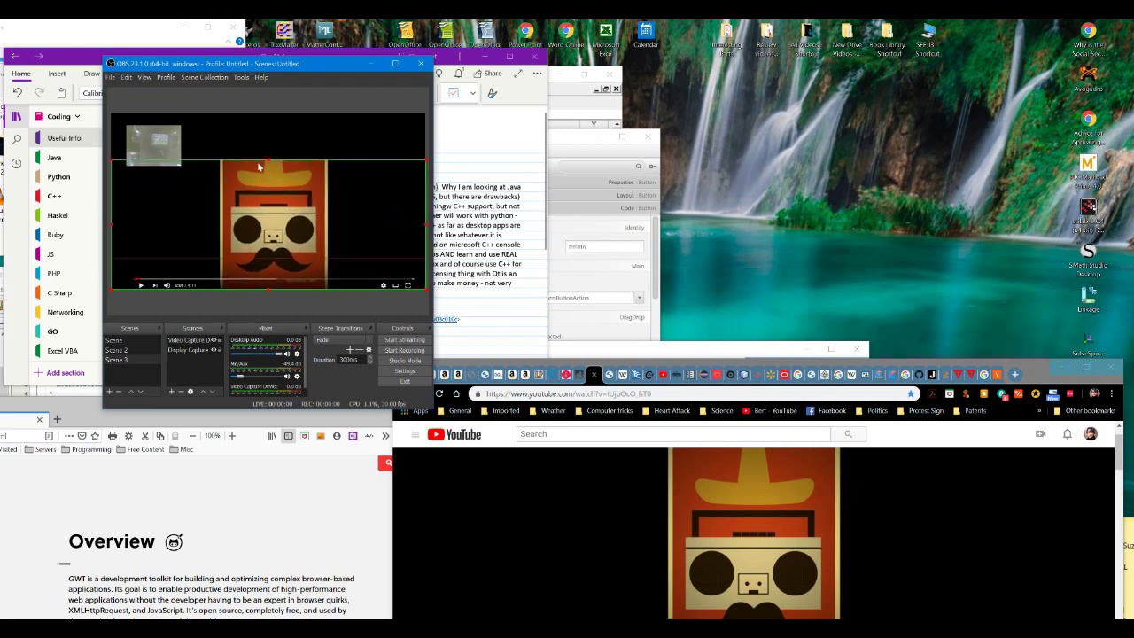
Move the display capture up and readjust its upper crop to exclude the YouTube search bar above the video
{"action": "left_click_drag", "start_coordinate": [278, 181], "coordinate": [281, 138]}
{"action": "right_click", "coordinate": [281, 138]}
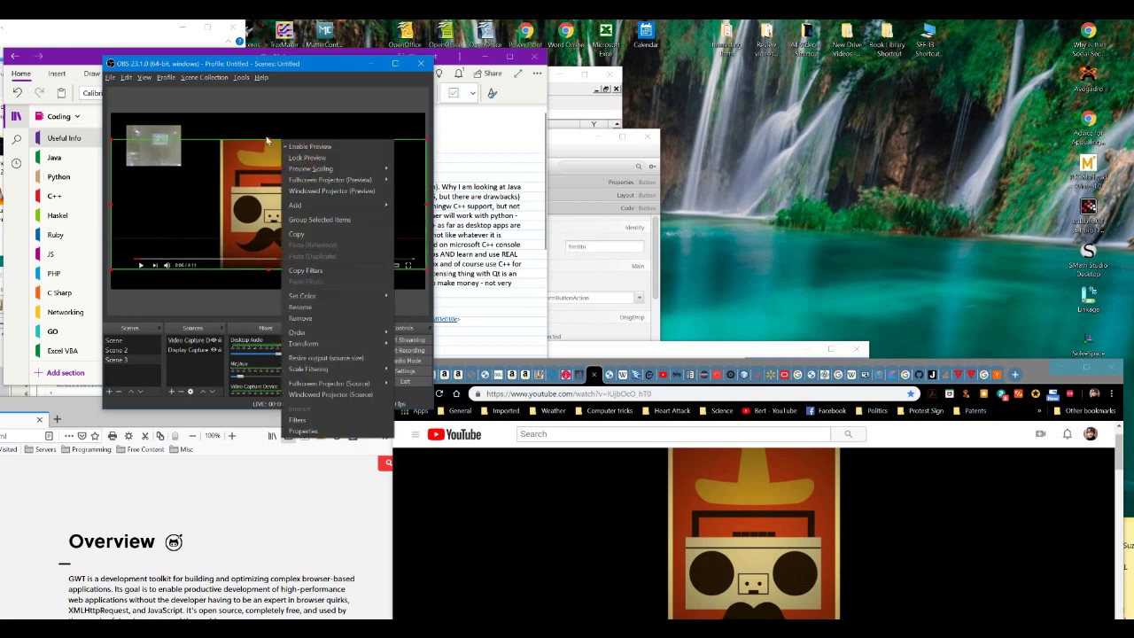
{"action": "left_click", "coordinate": [265, 146]}
{"action": "left_click_drag", "start_coordinate": [269, 141], "coordinate": [274, 116]}
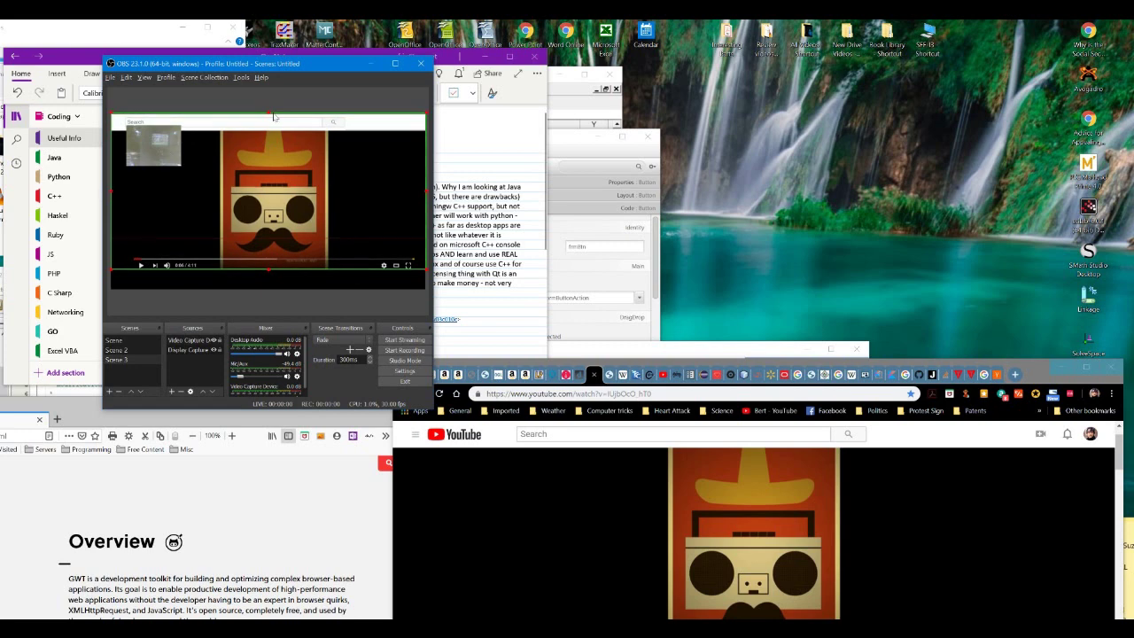
{"action": "mouse_move", "coordinate": [268, 268]}
{"action": "left_mouse_down"}
{"action": "mouse_move", "coordinate": [271, 292]}
{"action": "mouse_move", "coordinate": [271, 274]}
{"action": "left_mouse_up"}
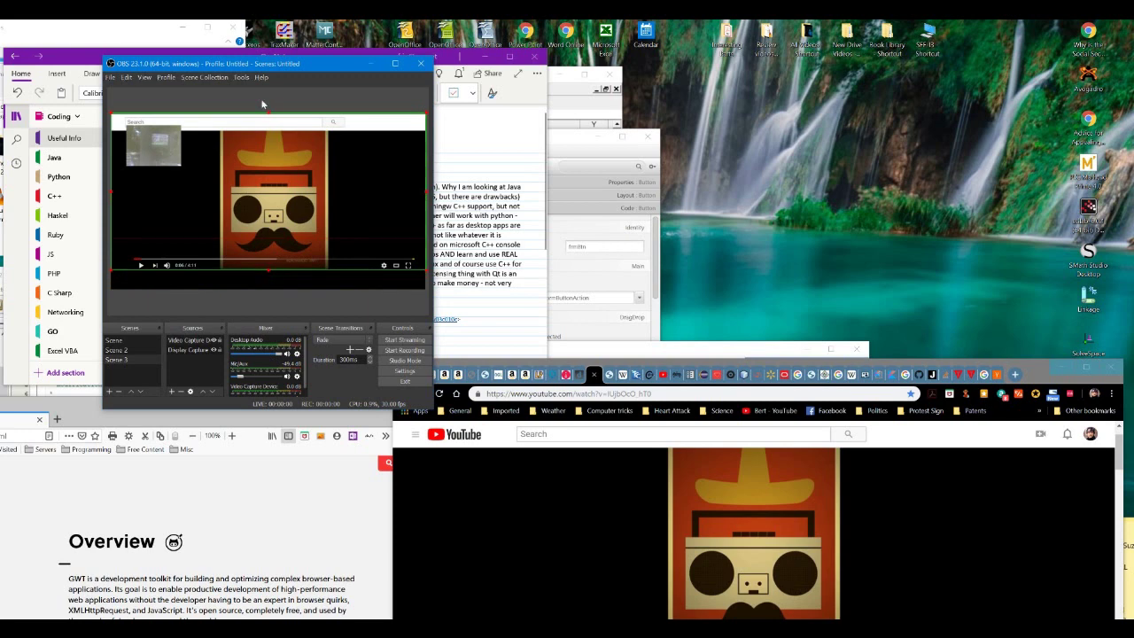
{"action": "left_click_drag", "start_coordinate": [268, 114], "coordinate": [270, 125]}
{"action": "left_click", "coordinate": [271, 119]}
{"action": "left_click_drag", "start_coordinate": [270, 117], "coordinate": [267, 133]}
{"action": "left_click", "coordinate": [267, 278]}
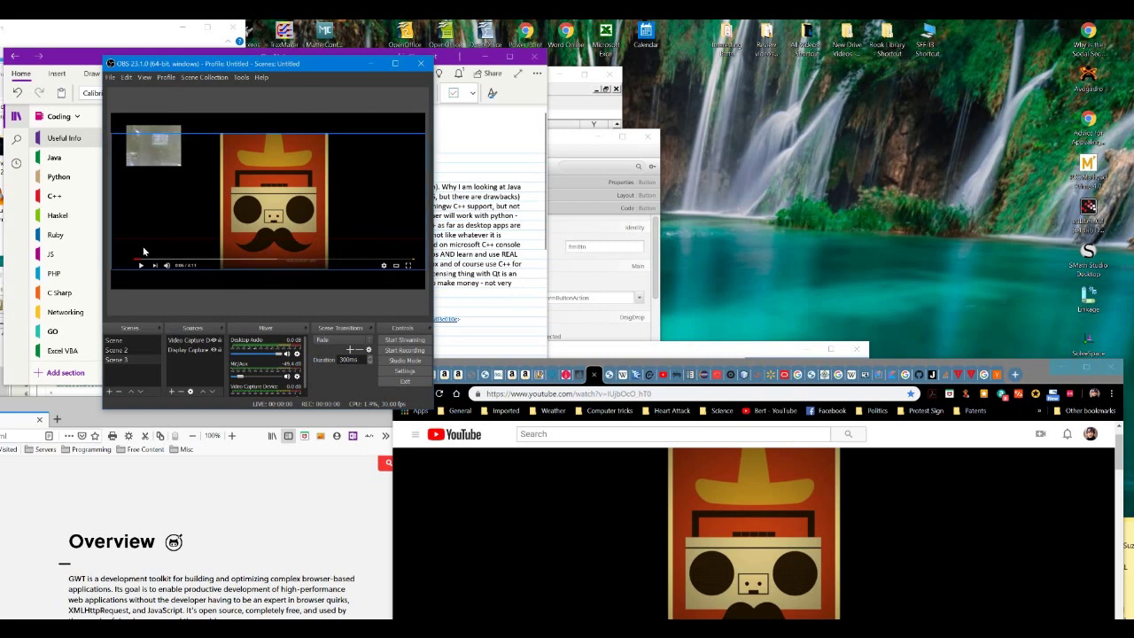
Move the webcam overlay nearer the canvas's upper-left corner and shrink the display capture from its upper-left corner
{"action": "left_click_drag", "start_coordinate": [143, 138], "coordinate": [138, 130]}
{"action": "left_click", "coordinate": [254, 171]}
{"action": "left_click_drag", "start_coordinate": [112, 136], "coordinate": [220, 188]}
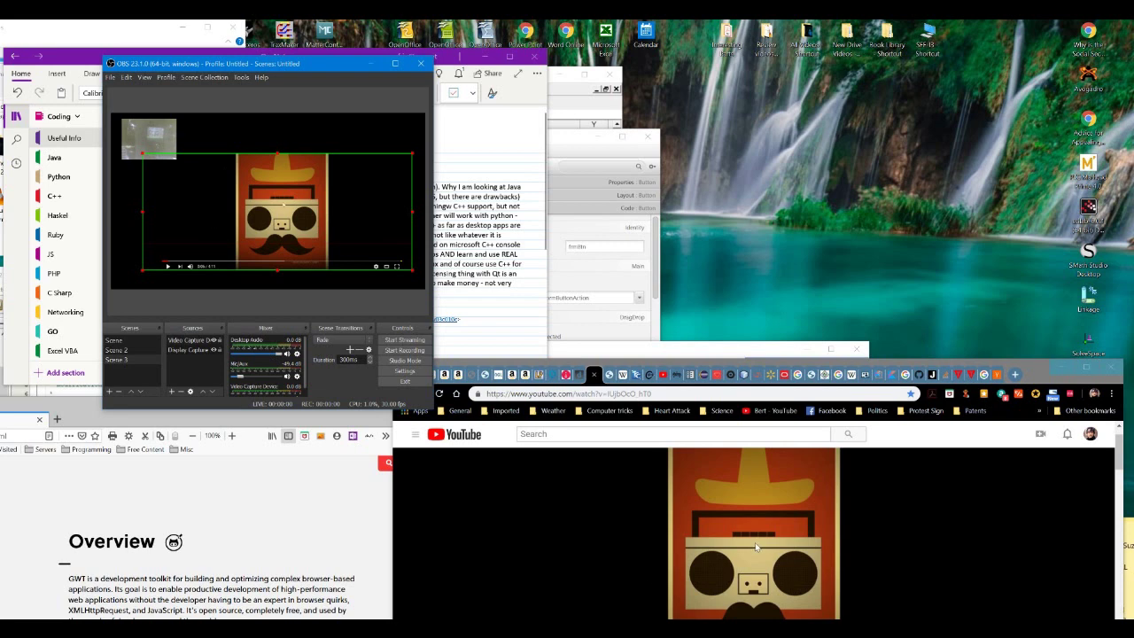
In a new browser tab, open the C# Programming Videos playlist from the bookmarked YouTube channel and pause its video
{"action": "left_click", "coordinate": [1014, 379]}
{"action": "left_click", "coordinate": [760, 411]}
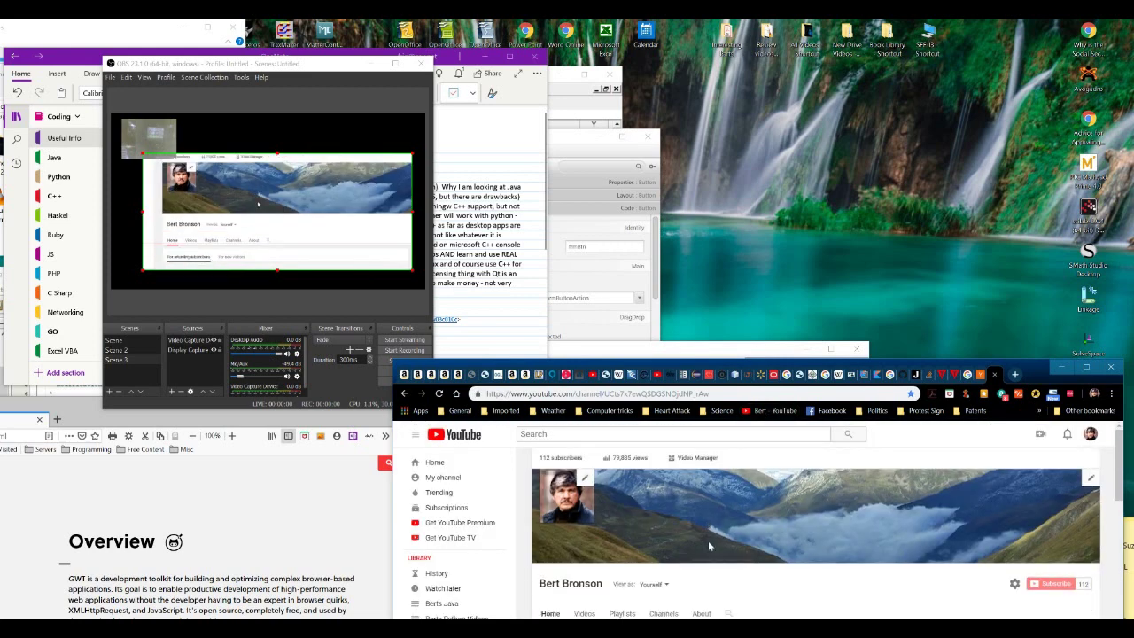
{"action": "scroll", "coordinate": [746, 604], "scroll_direction": "down", "scroll_amount": 3}
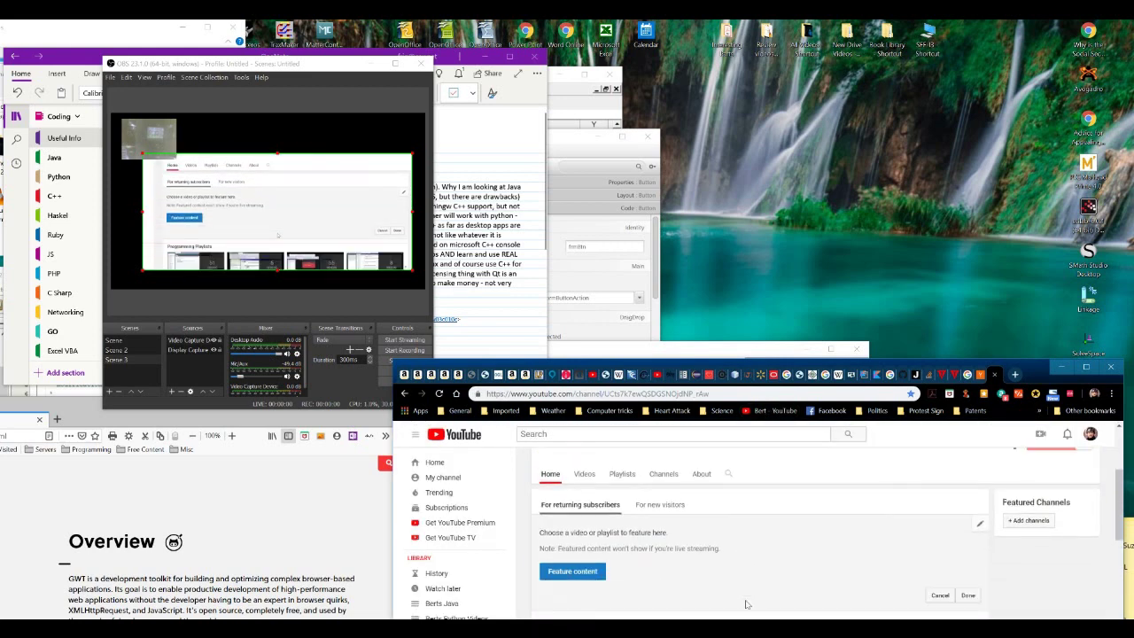
{"action": "scroll", "coordinate": [747, 603], "scroll_direction": "down", "scroll_amount": 2}
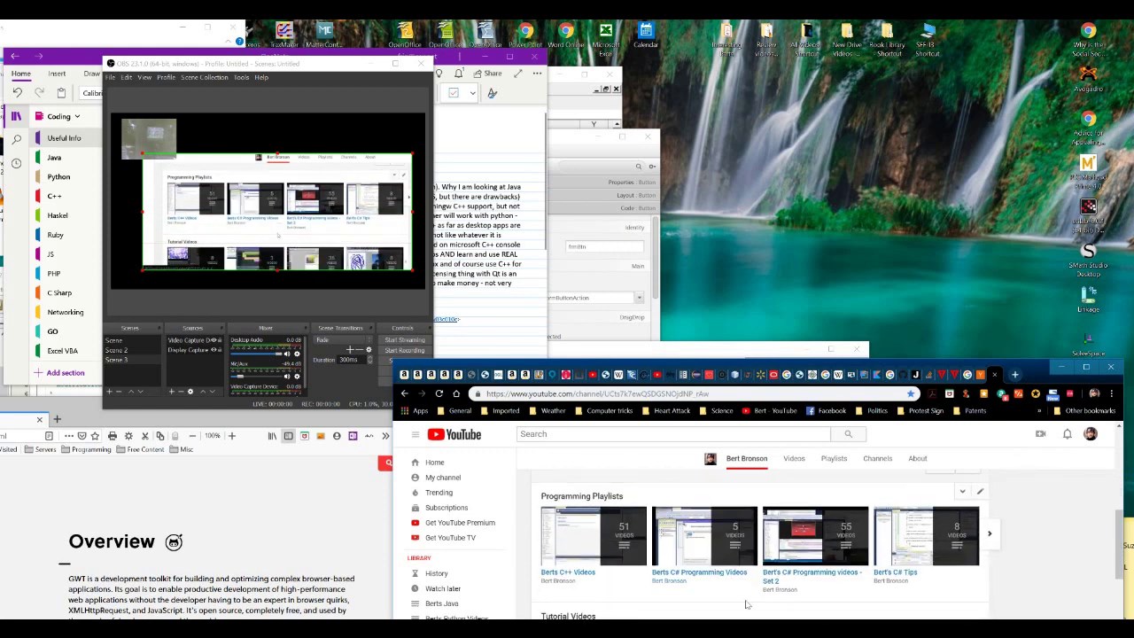
{"action": "left_click", "coordinate": [695, 560]}
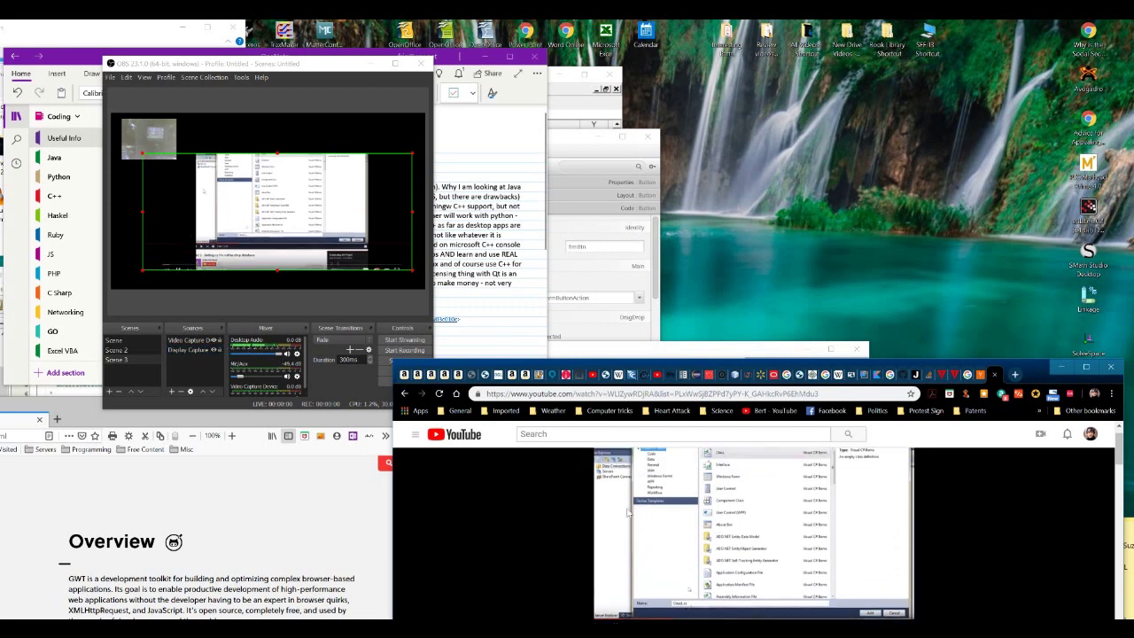
{"action": "left_click", "coordinate": [678, 521]}
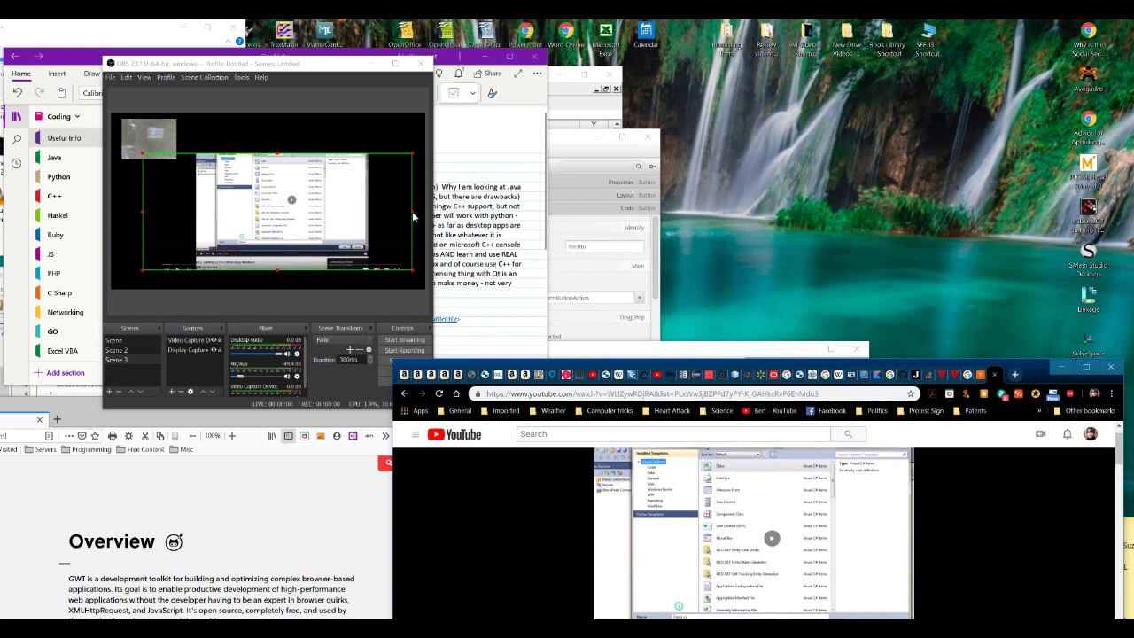
In OBS, crop the display capture's sides to the paused video and enlarge it to fill the canvas beside the webcam overlay
{"action": "left_click_drag", "start_coordinate": [413, 216], "coordinate": [363, 223]}
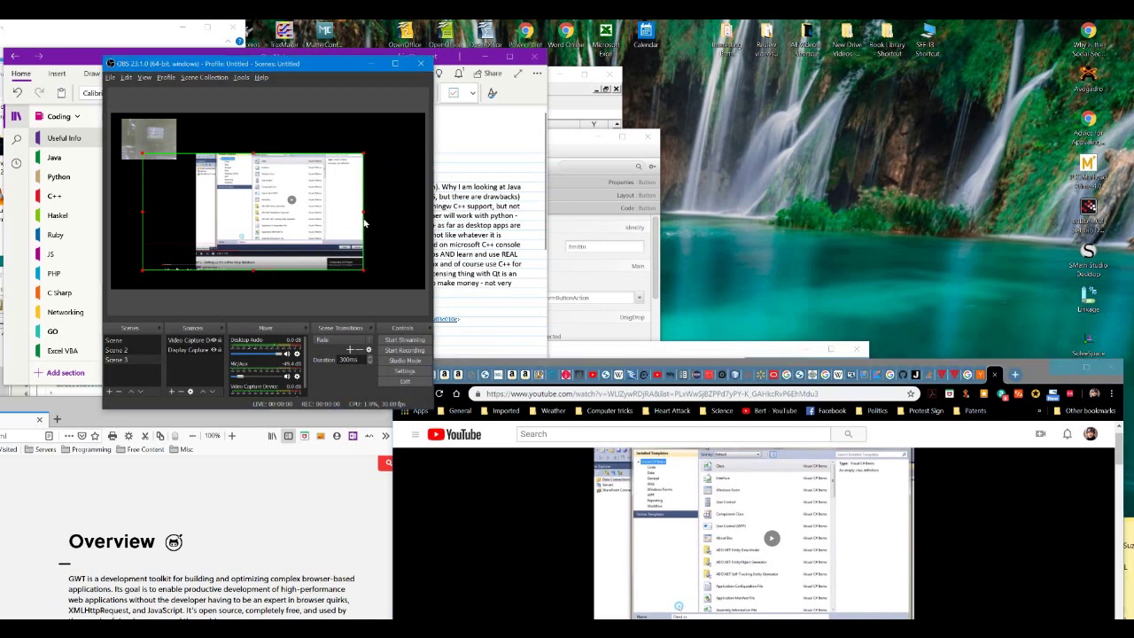
{"action": "left_click_drag", "start_coordinate": [144, 216], "coordinate": [202, 221]}
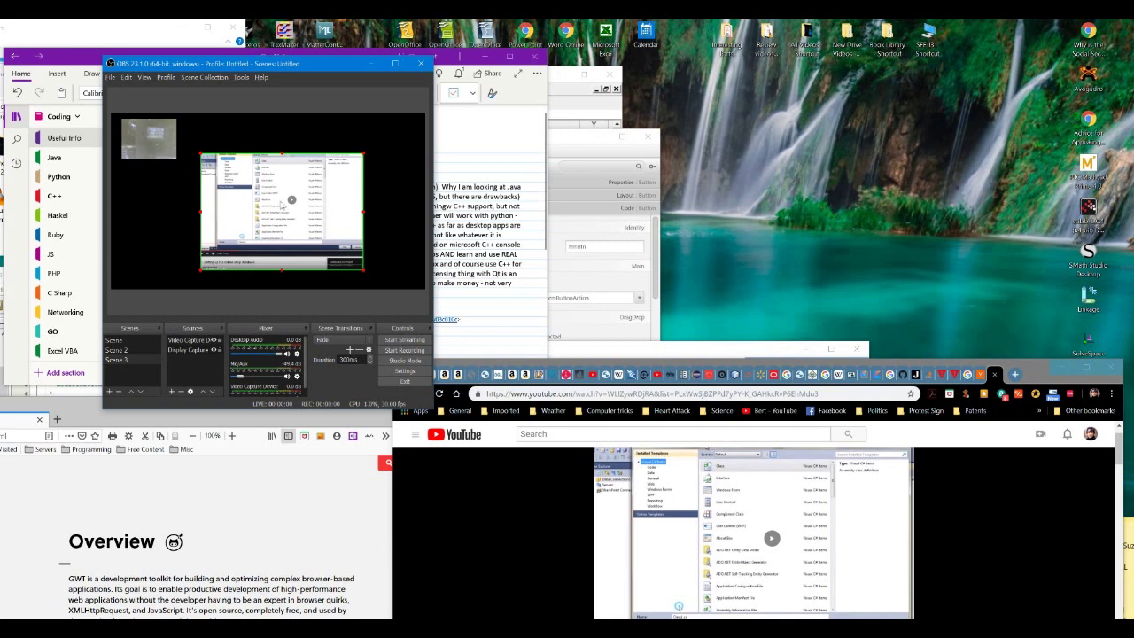
{"action": "left_click_drag", "start_coordinate": [364, 156], "coordinate": [410, 122]}
{"action": "left_click_drag", "start_coordinate": [373, 165], "coordinate": [376, 172]}
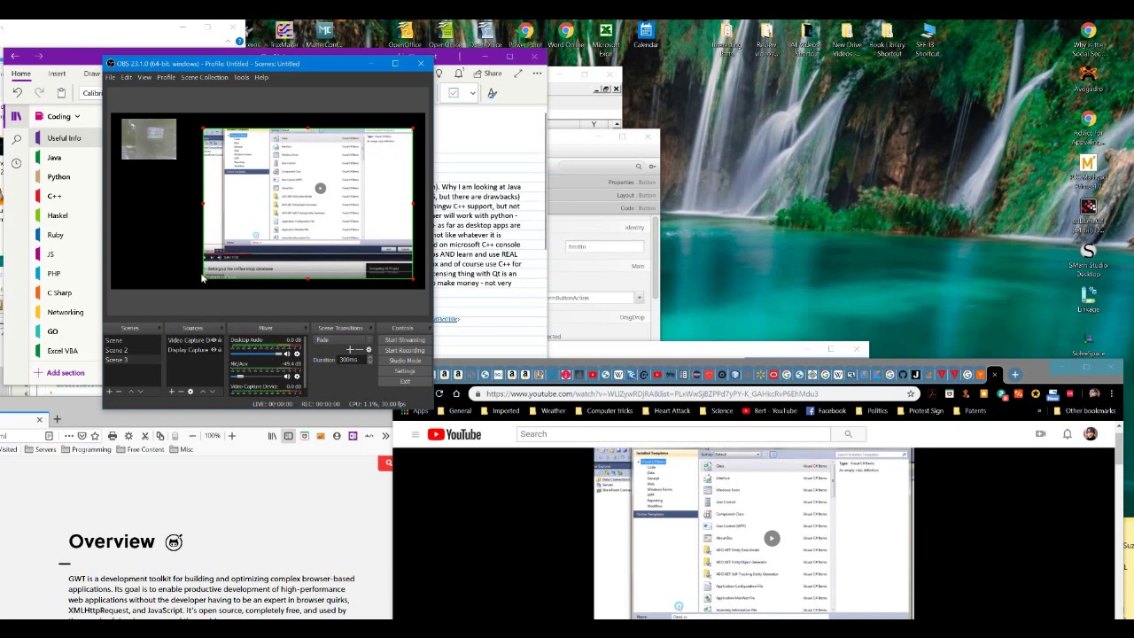
{"action": "left_click_drag", "start_coordinate": [204, 281], "coordinate": [197, 285]}
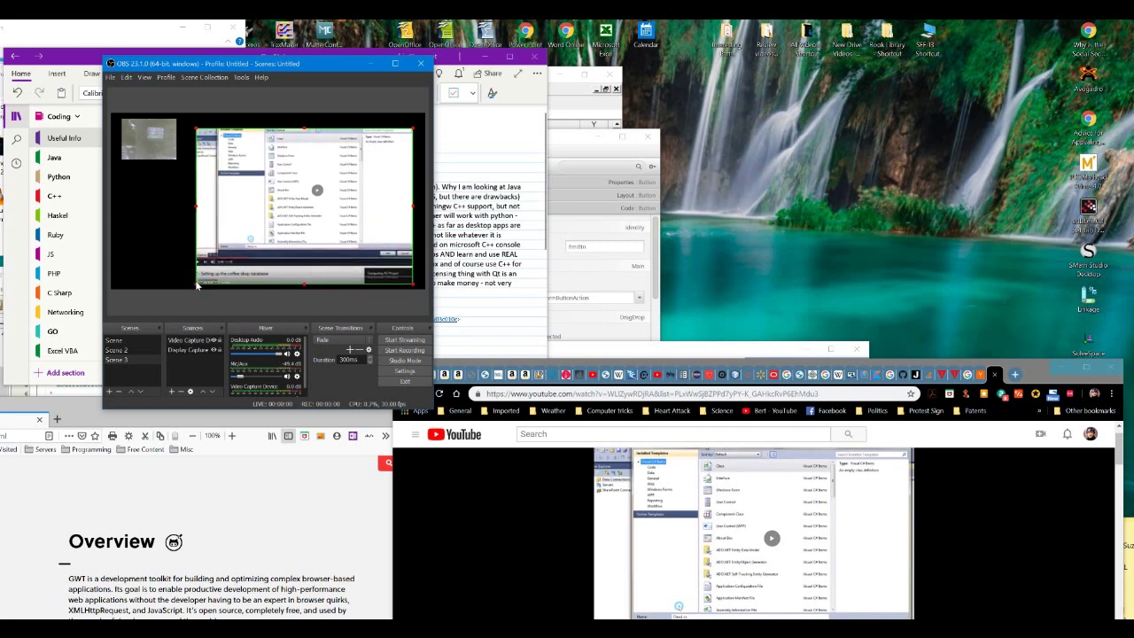
{"action": "left_click_drag", "start_coordinate": [197, 210], "coordinate": [194, 211]}
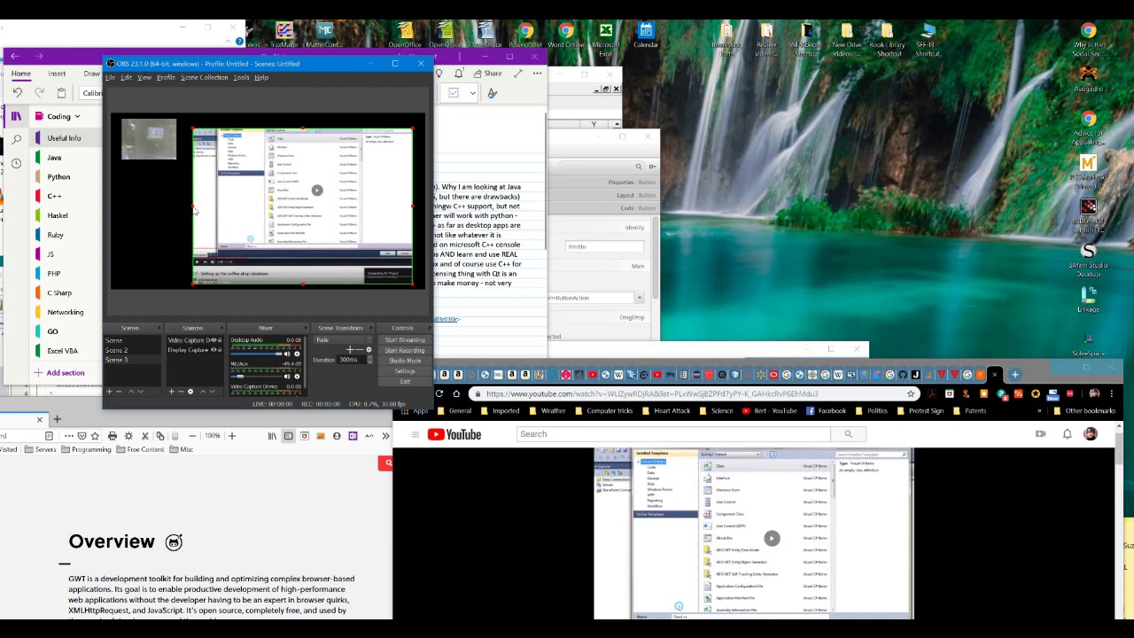
Move the display capture toward the canvas's left side so it sits partly beneath the webcam overlay
{"action": "right_click", "coordinate": [194, 209]}
{"action": "left_click", "coordinate": [150, 174]}
{"action": "left_click_drag", "start_coordinate": [283, 182], "coordinate": [233, 181]}
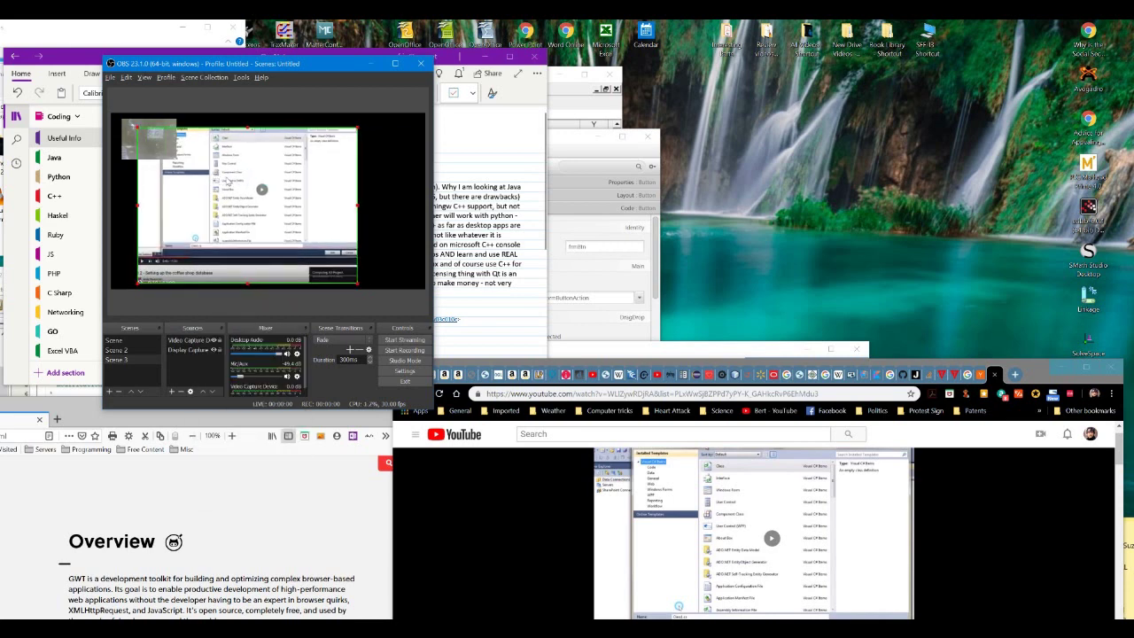
{"action": "left_click", "coordinate": [369, 185]}
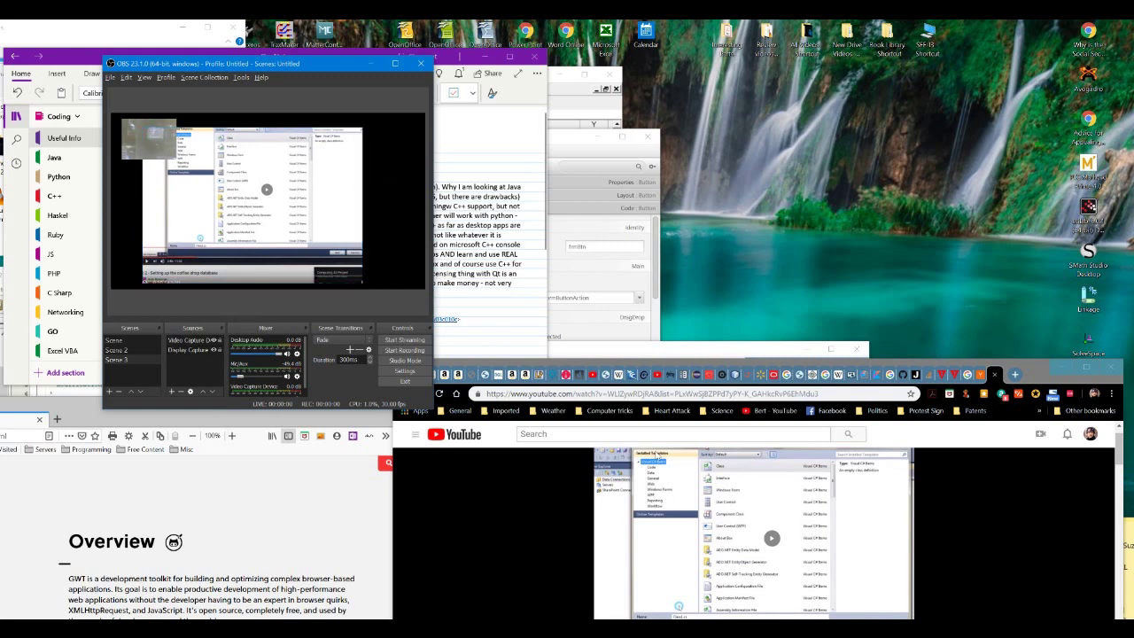
Test the YouTube video in the OBS preview, start an OBS recording and resume the video
{"action": "left_click", "coordinate": [771, 538]}
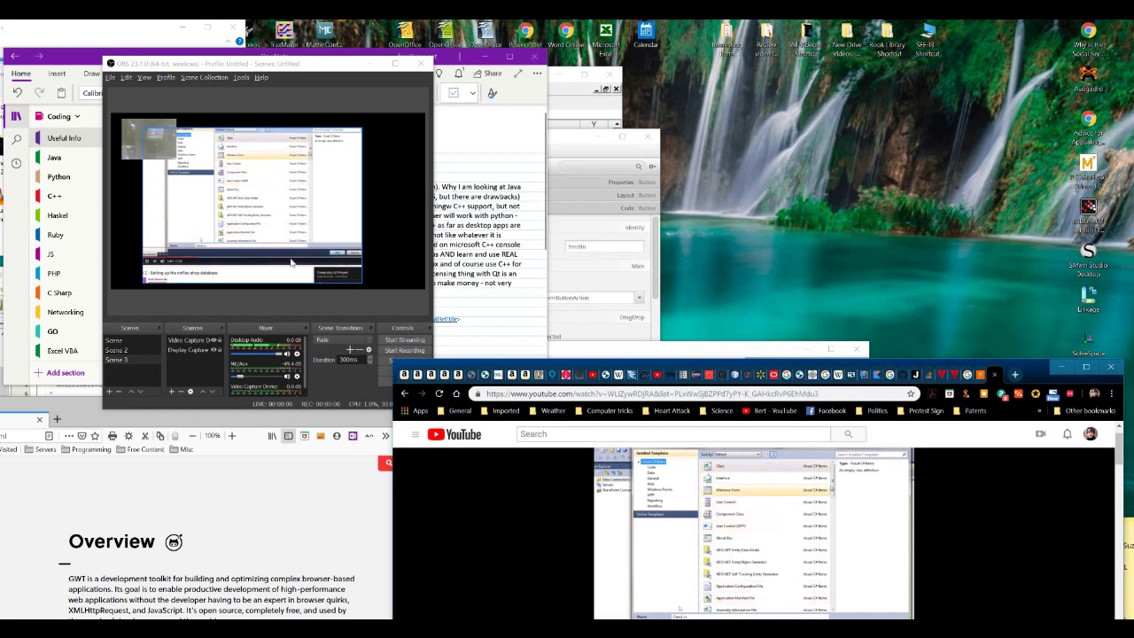
{"action": "left_click", "coordinate": [721, 548]}
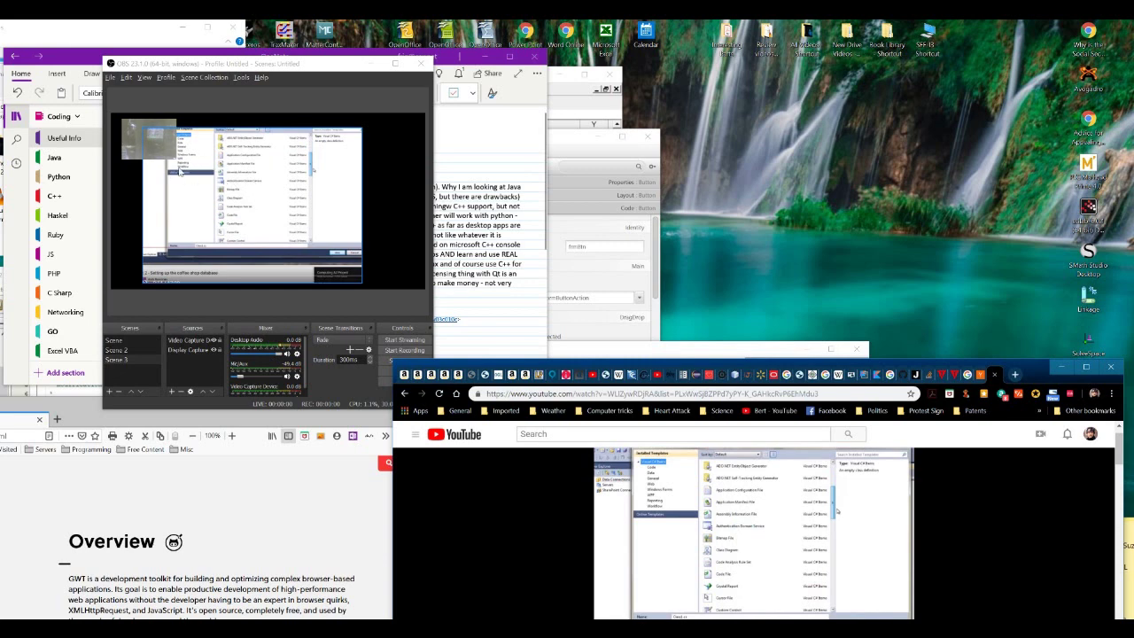
{"action": "left_click", "coordinate": [391, 351]}
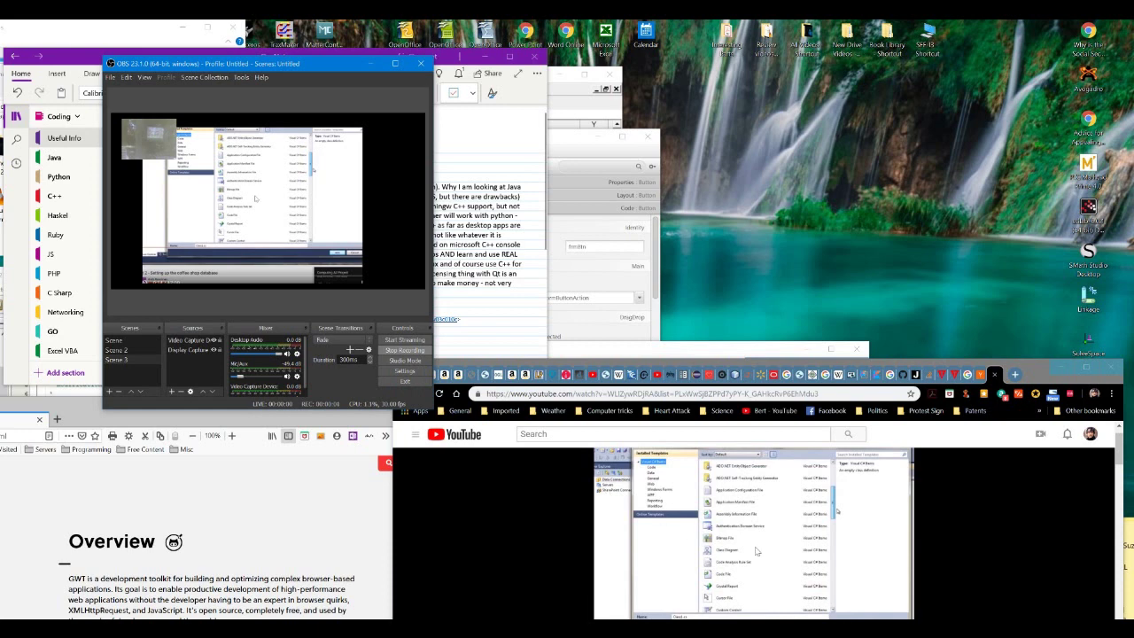
{"action": "left_click", "coordinate": [581, 522]}
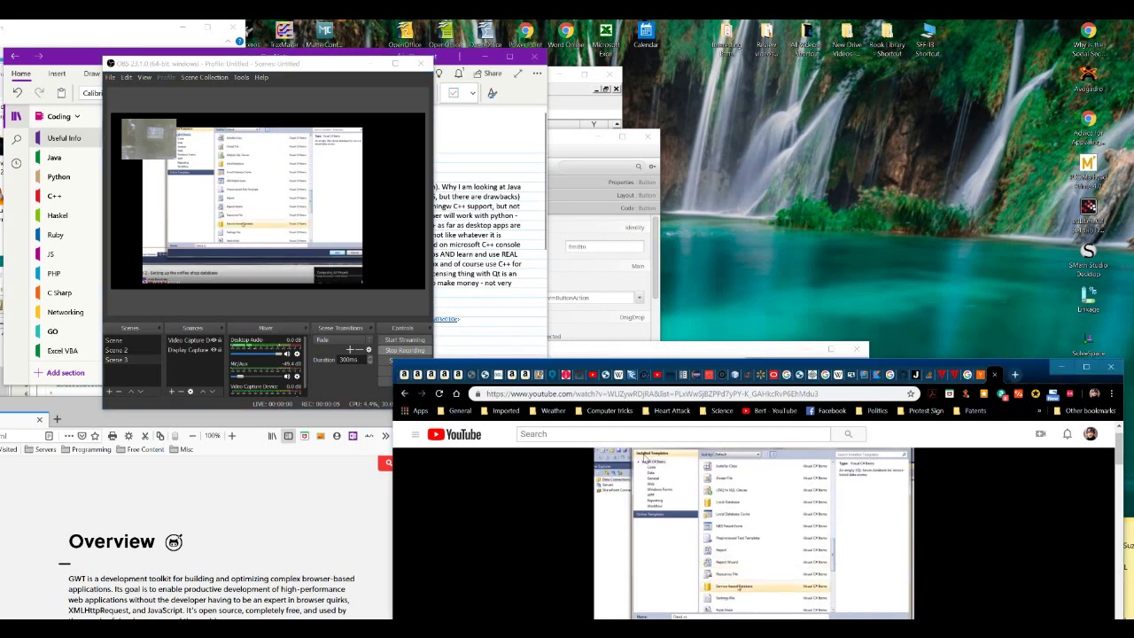
Play the C++ Videos playlist from the bookmarked YouTube channel, pause its video and stop the OBS recording
{"action": "left_click", "coordinate": [797, 412]}
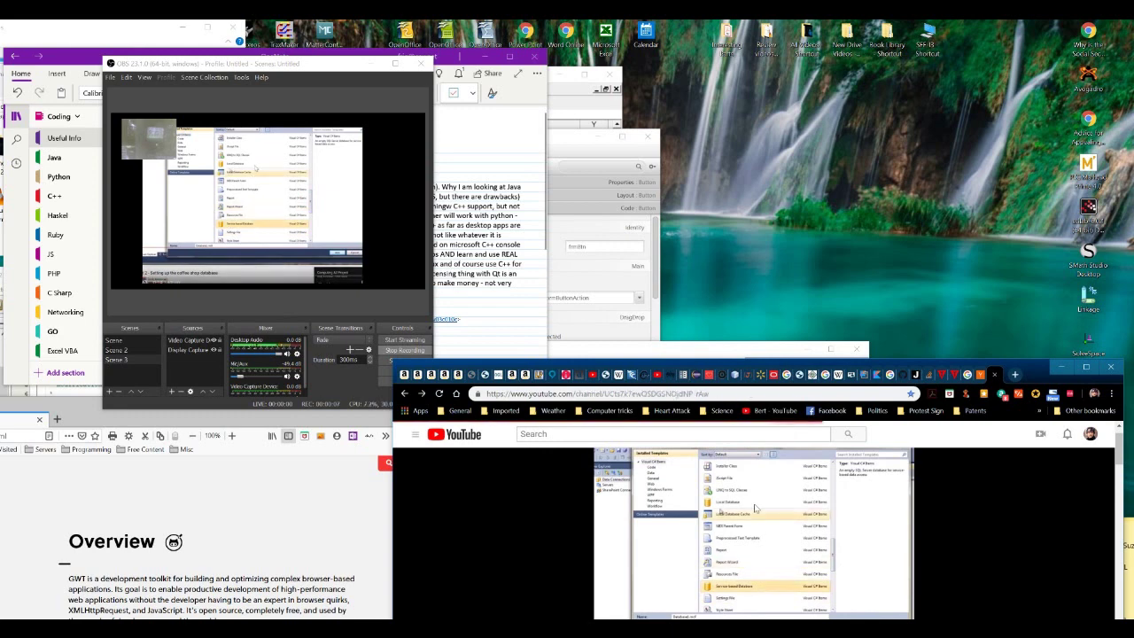
{"action": "key", "text": "alt+Home"}
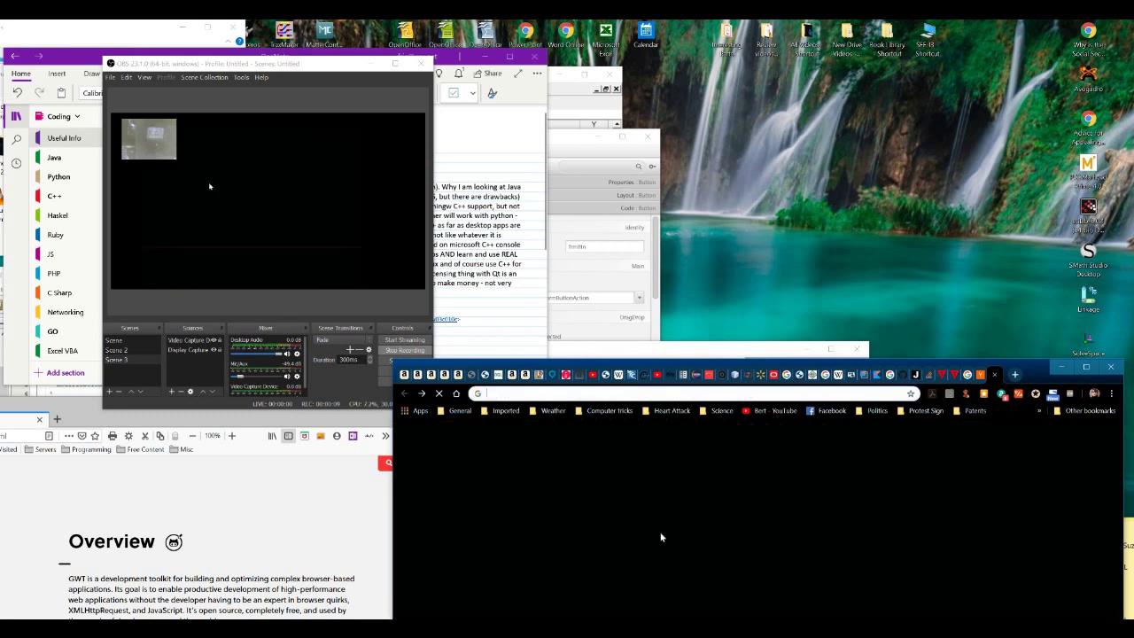
{"action": "key", "text": "alt+Left"}
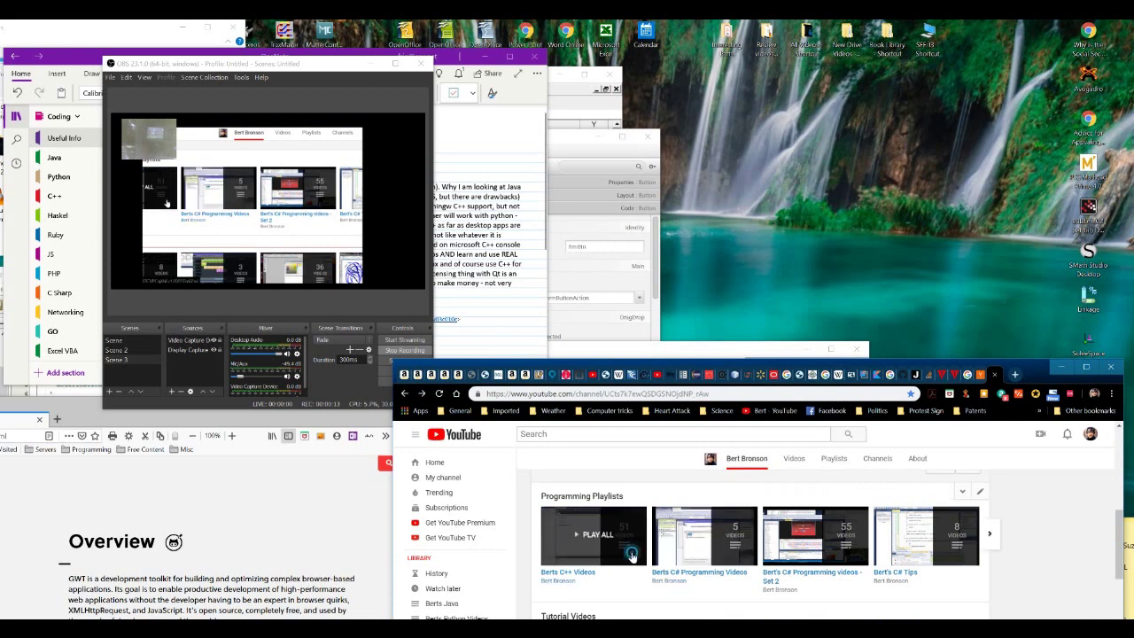
{"action": "left_click", "coordinate": [632, 551]}
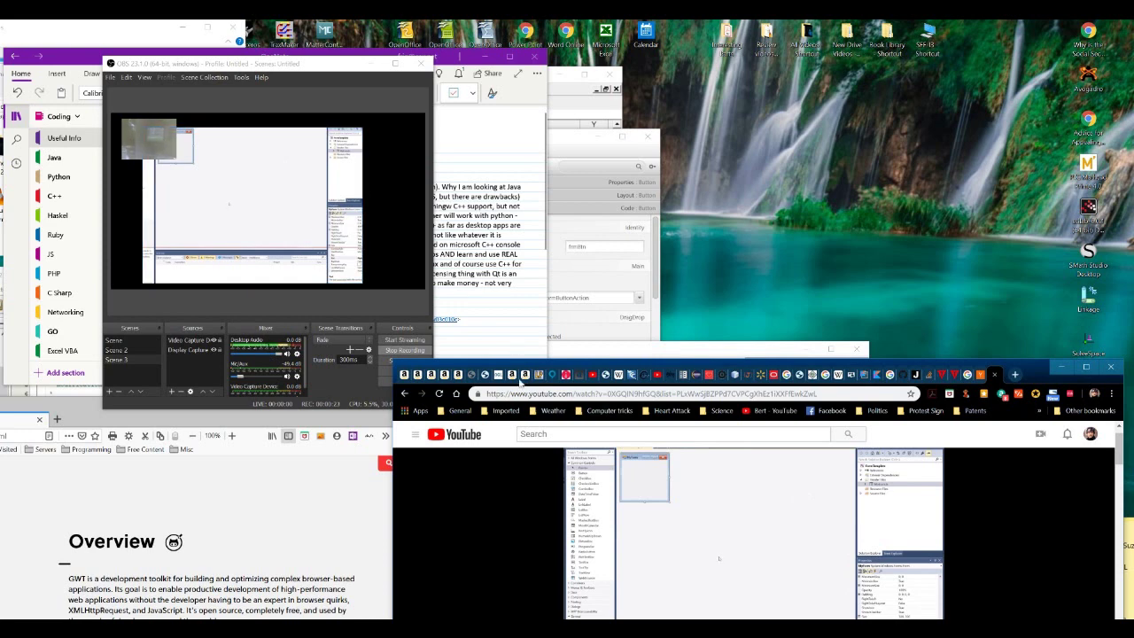
{"action": "left_click", "coordinate": [665, 523]}
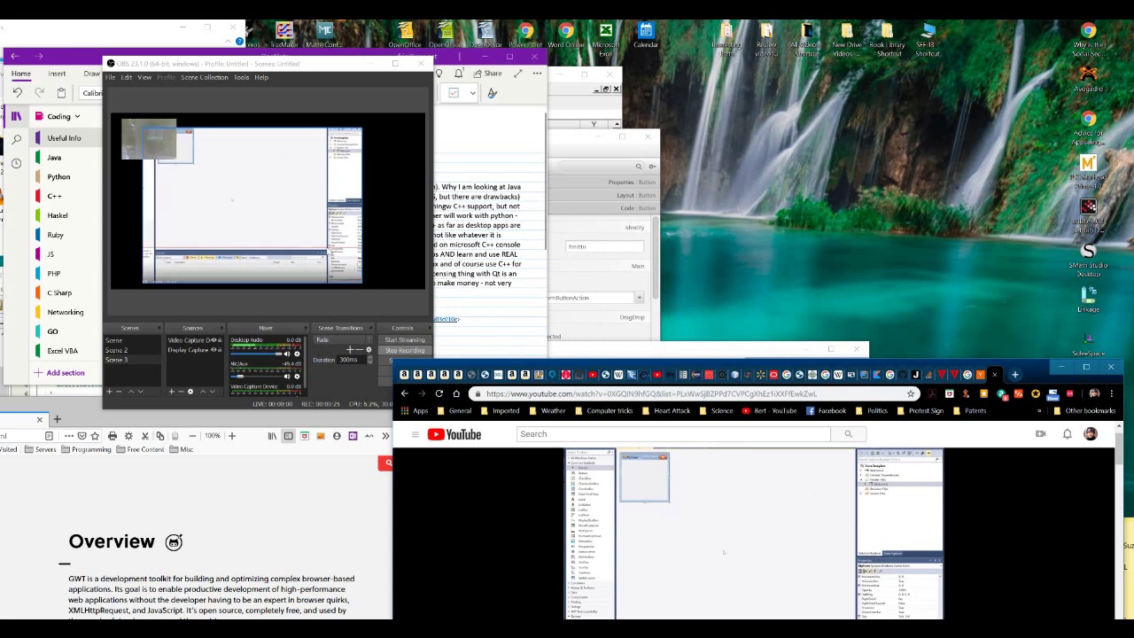
{"action": "left_click", "coordinate": [362, 111]}
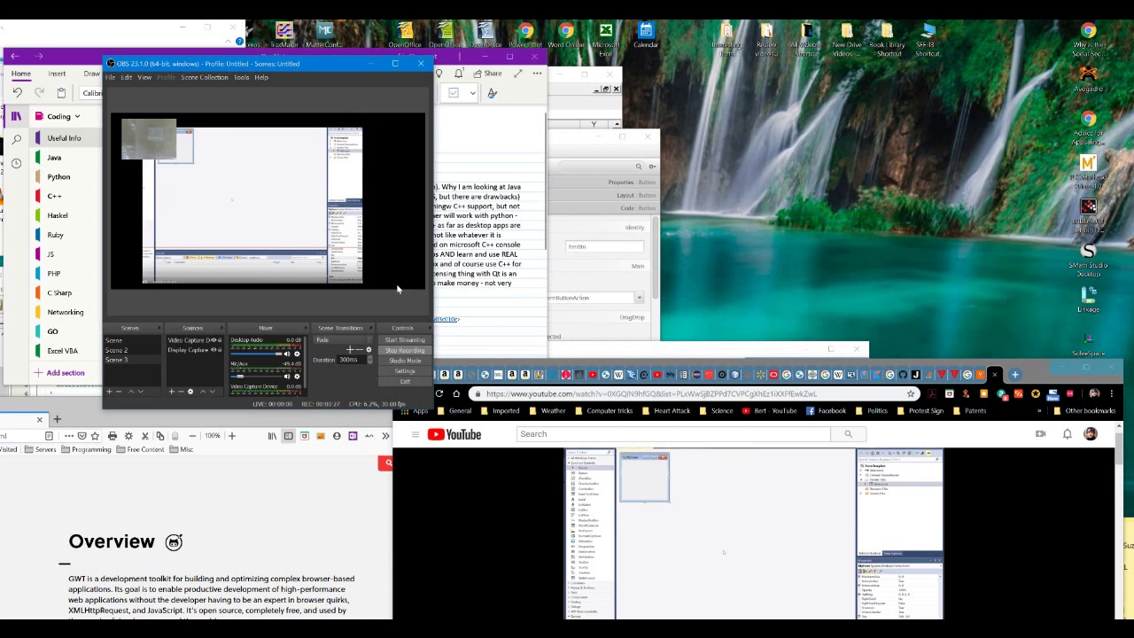
{"action": "left_click", "coordinate": [403, 352]}
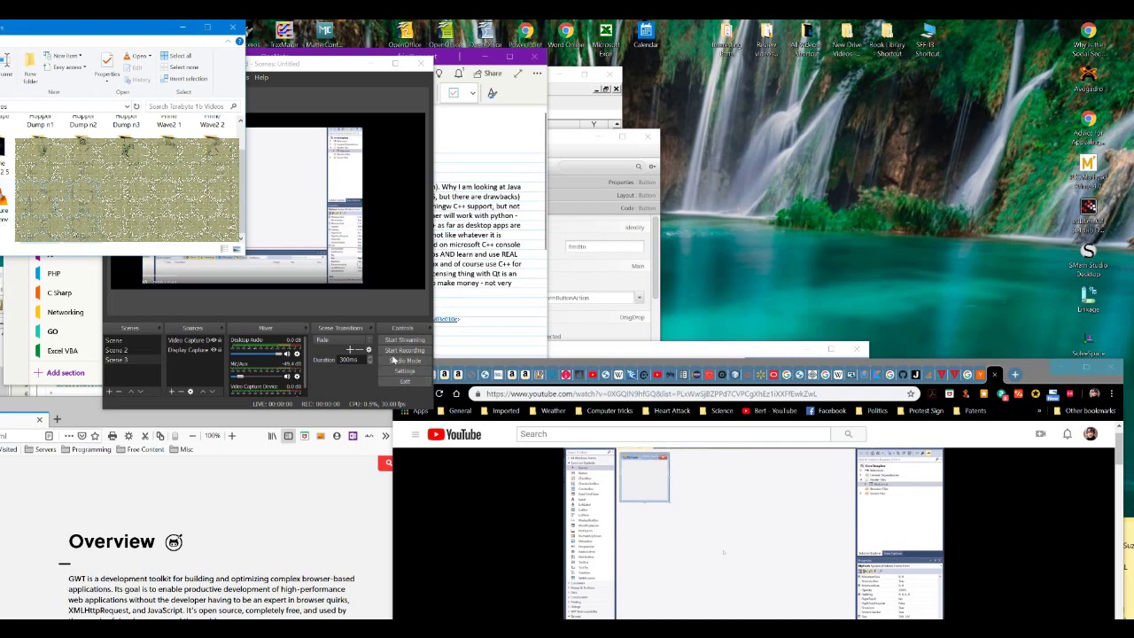
{"action": "left_click", "coordinate": [403, 373]}
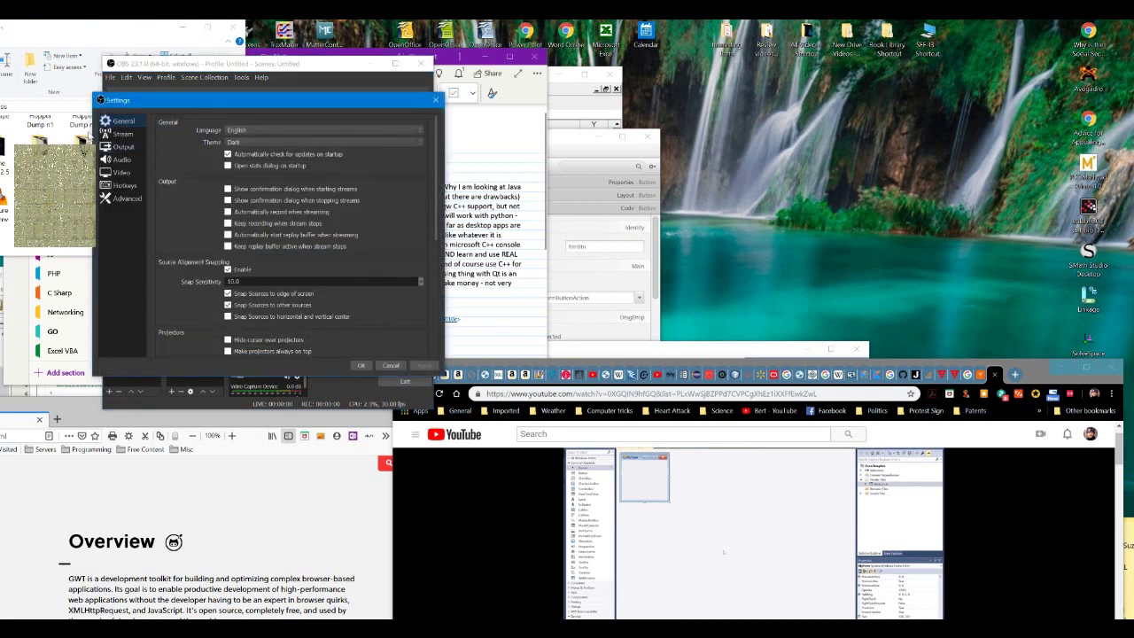
{"action": "left_click", "coordinate": [121, 146]}
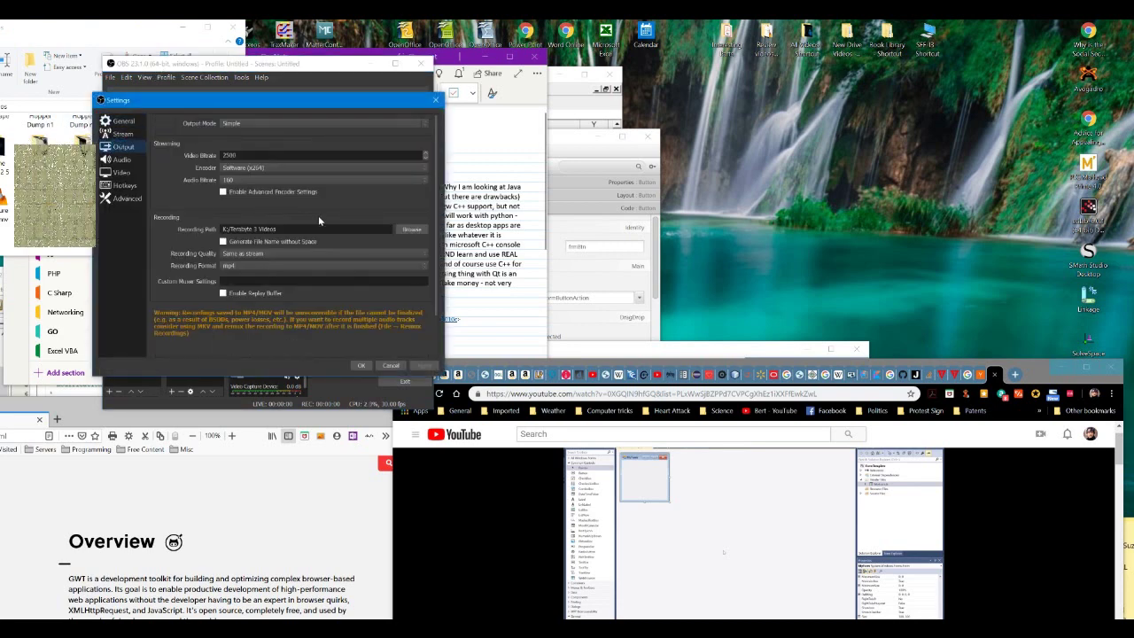
{"action": "left_click", "coordinate": [69, 45]}
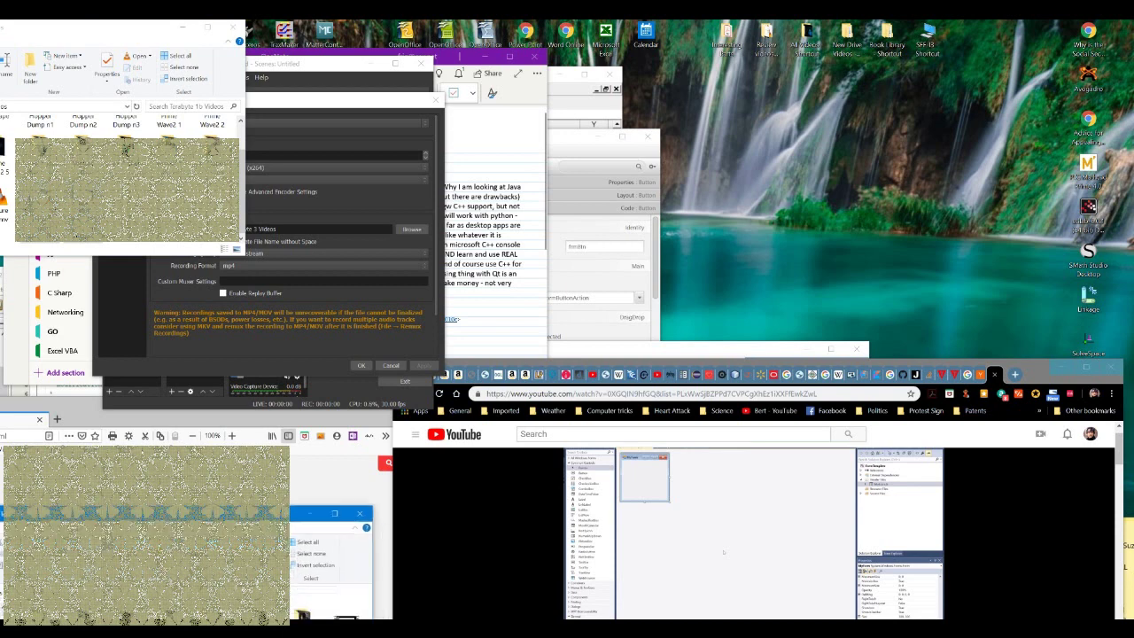
{"action": "double_click", "coordinate": [319, 571]}
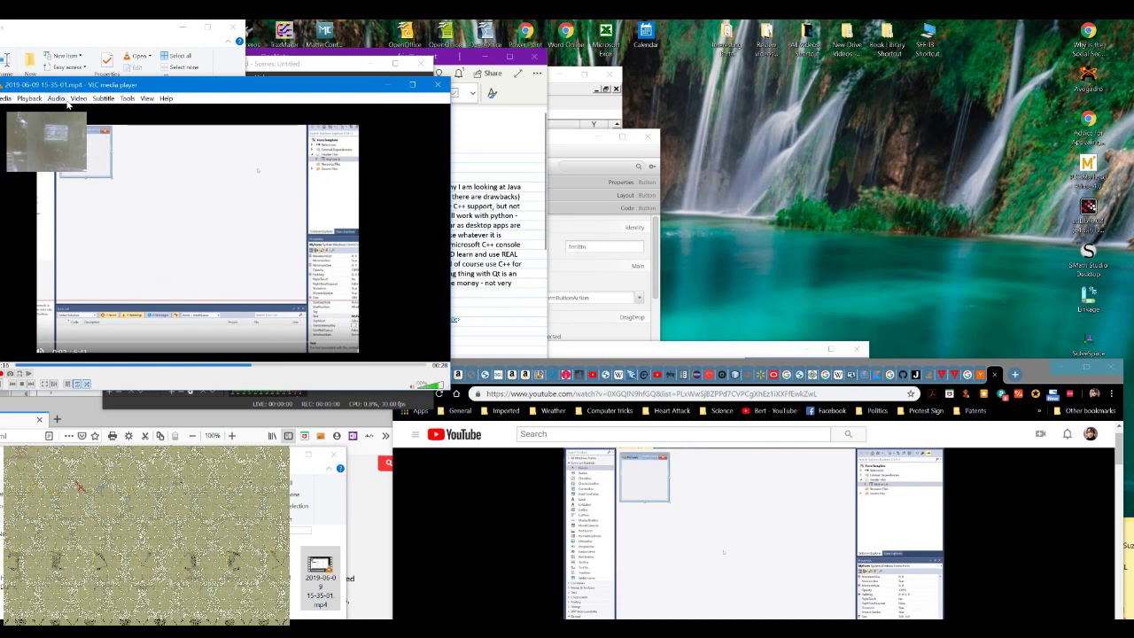
Examine the recording's codec details, including video resolution and frame rate, in VLC's media information and close the dialog
{"action": "left_click", "coordinate": [78, 99]}
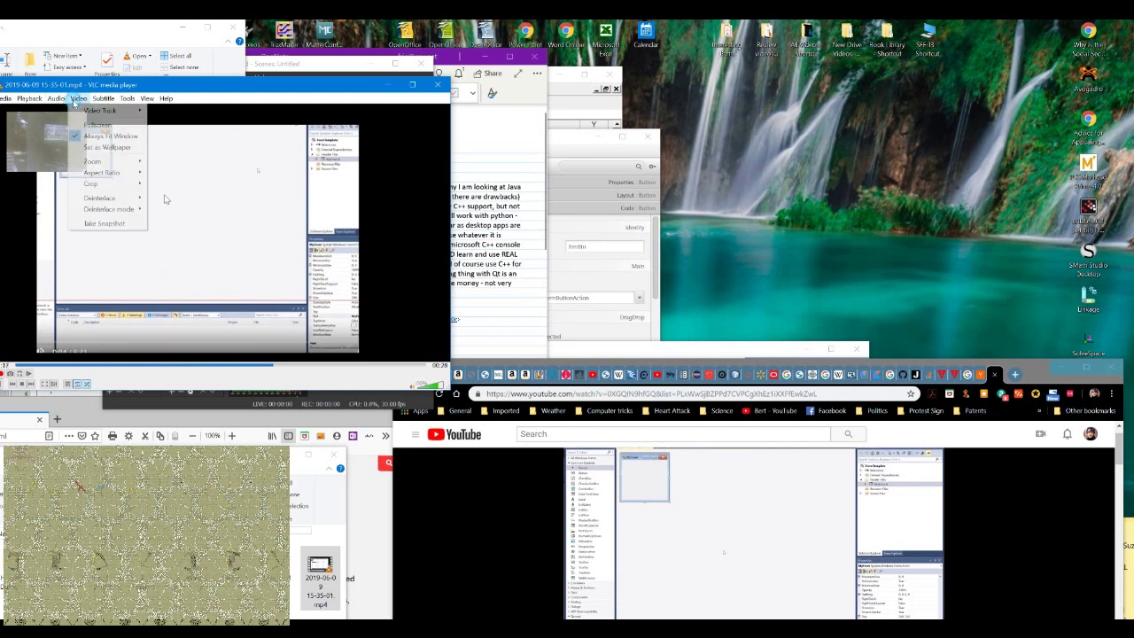
{"action": "left_click", "coordinate": [127, 98]}
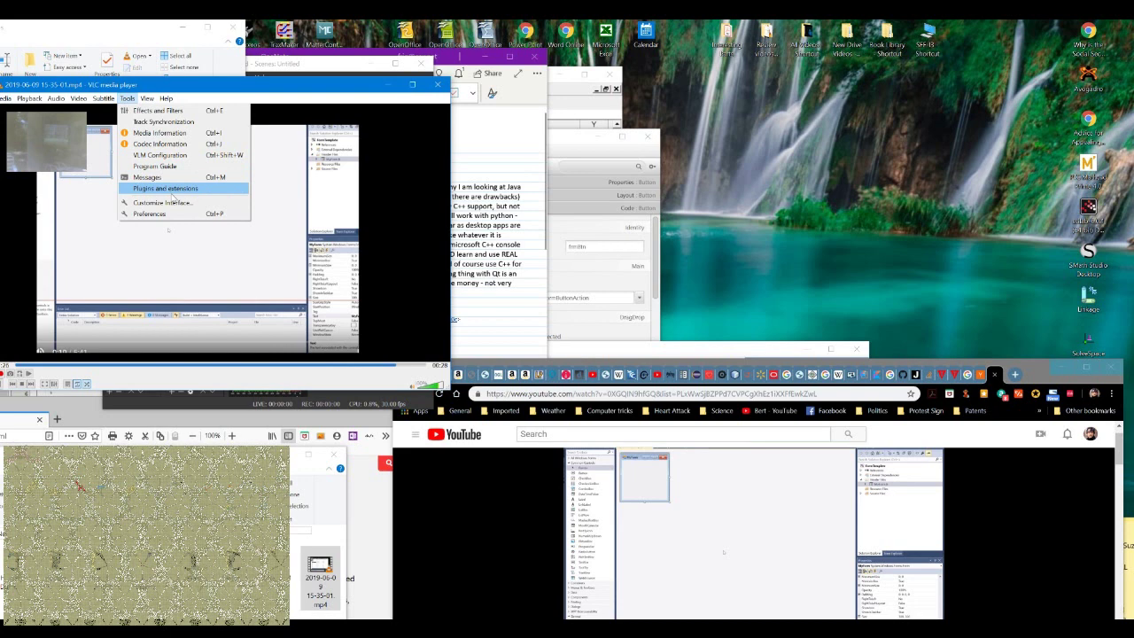
{"action": "left_click", "coordinate": [165, 134]}
{"action": "left_click_drag", "start_coordinate": [408, 250], "coordinate": [202, 176]}
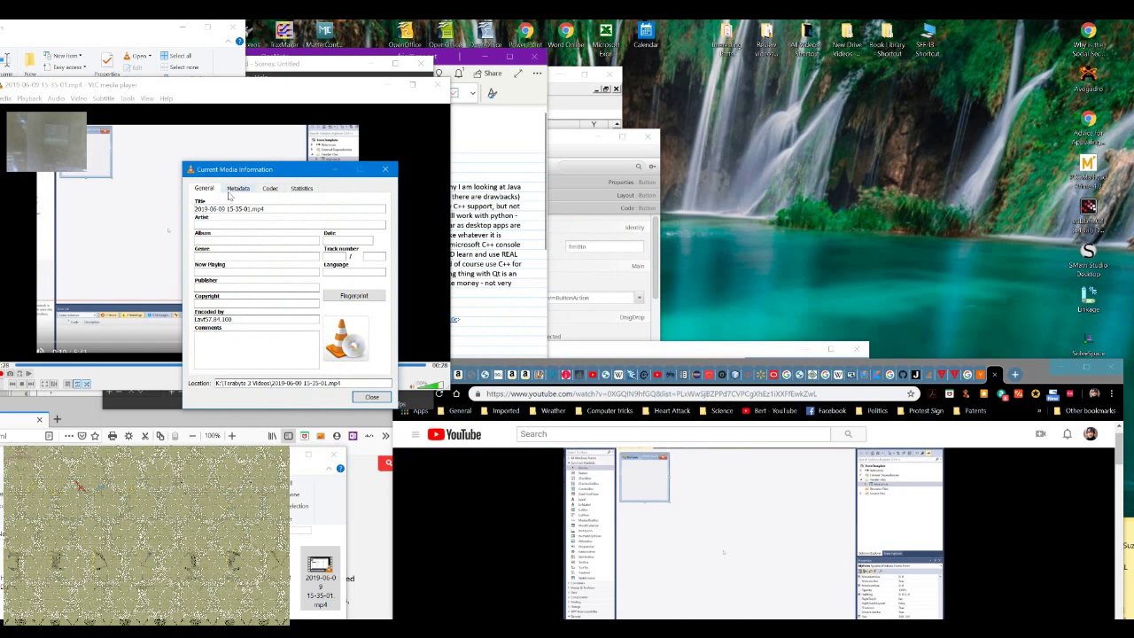
{"action": "left_click", "coordinate": [267, 191]}
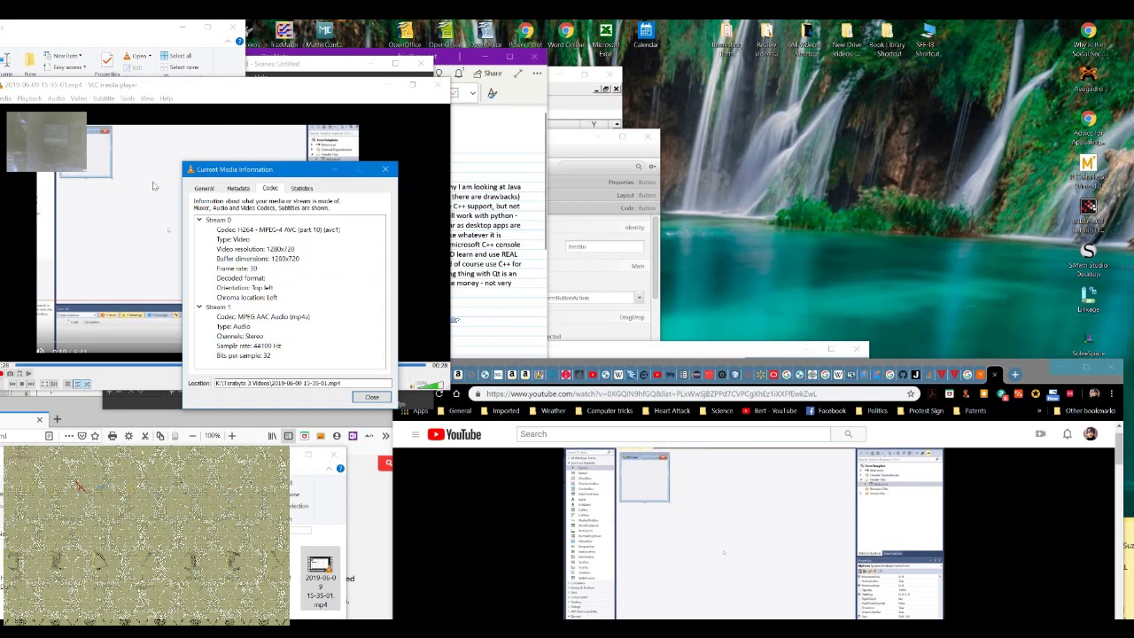
{"action": "left_click", "coordinate": [373, 398]}
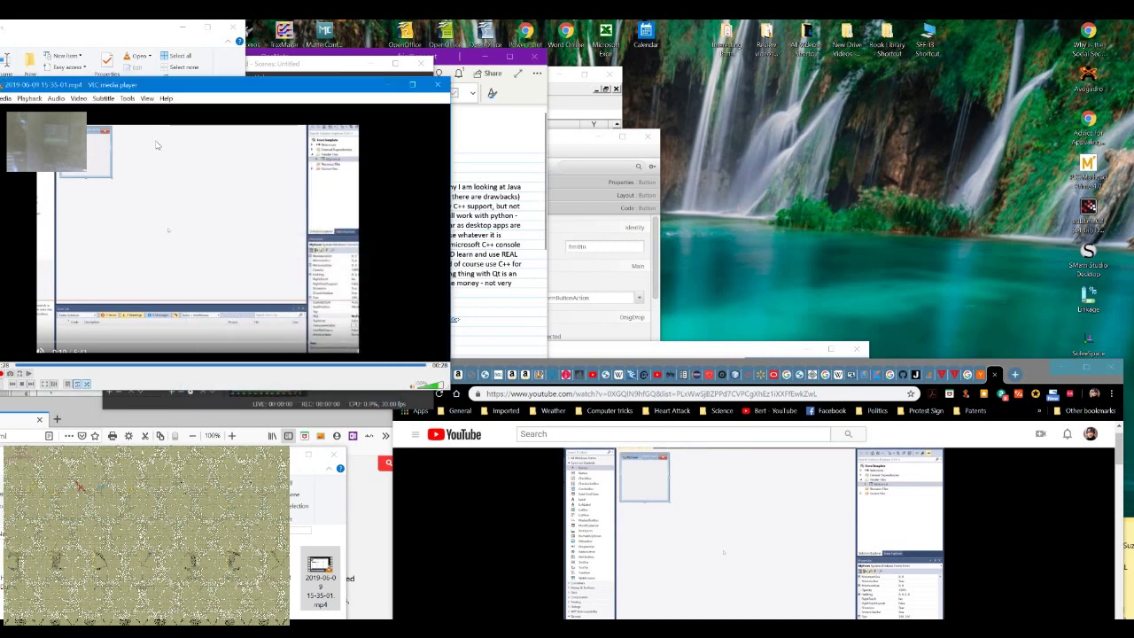
Switch back to OBS, dismiss the settings without changes and move the OBS window clear of the VLC window
{"action": "left_click", "coordinate": [304, 67]}
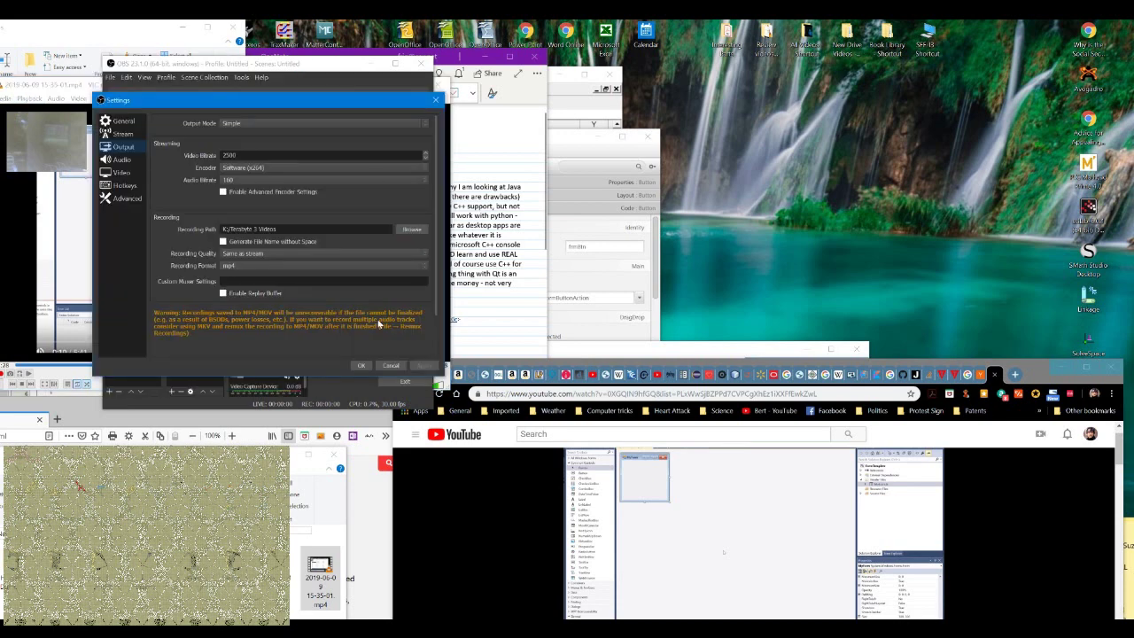
{"action": "left_click", "coordinate": [391, 366]}
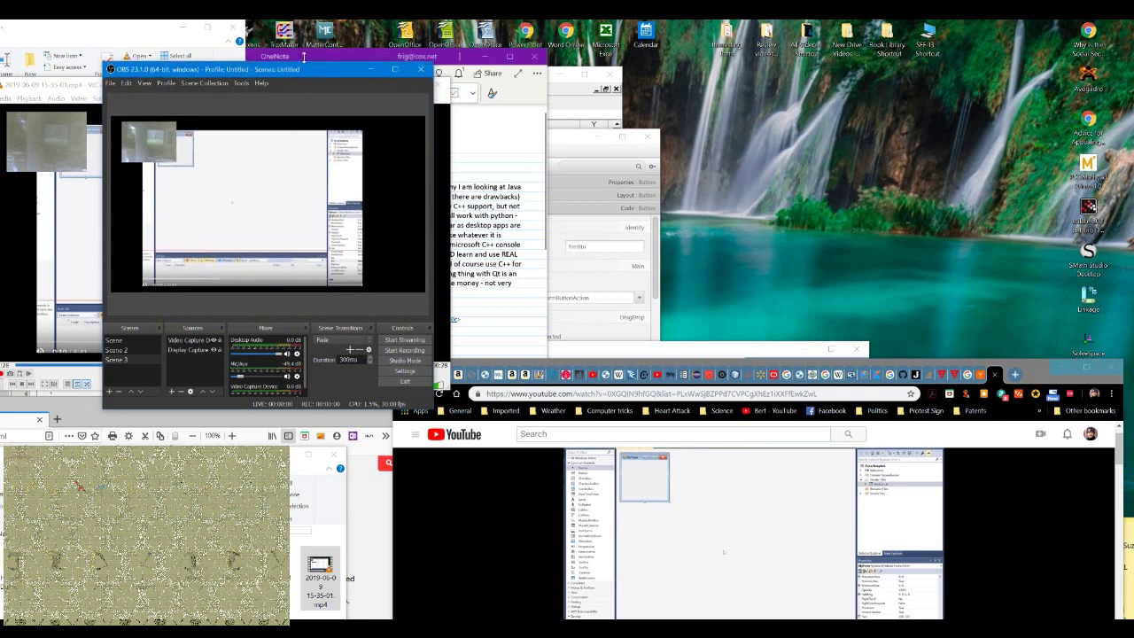
{"action": "left_click_drag", "start_coordinate": [299, 66], "coordinate": [594, 96]}
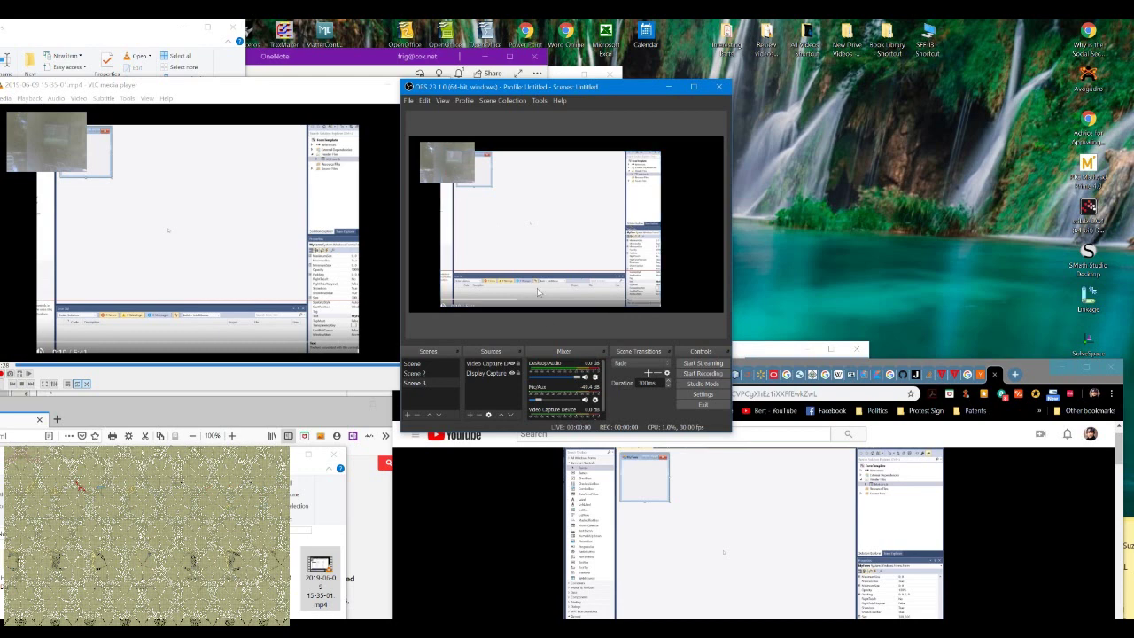
Examine the streaming and recording stop times in OBS's Output Timer and close it
{"action": "left_click", "coordinate": [538, 100]}
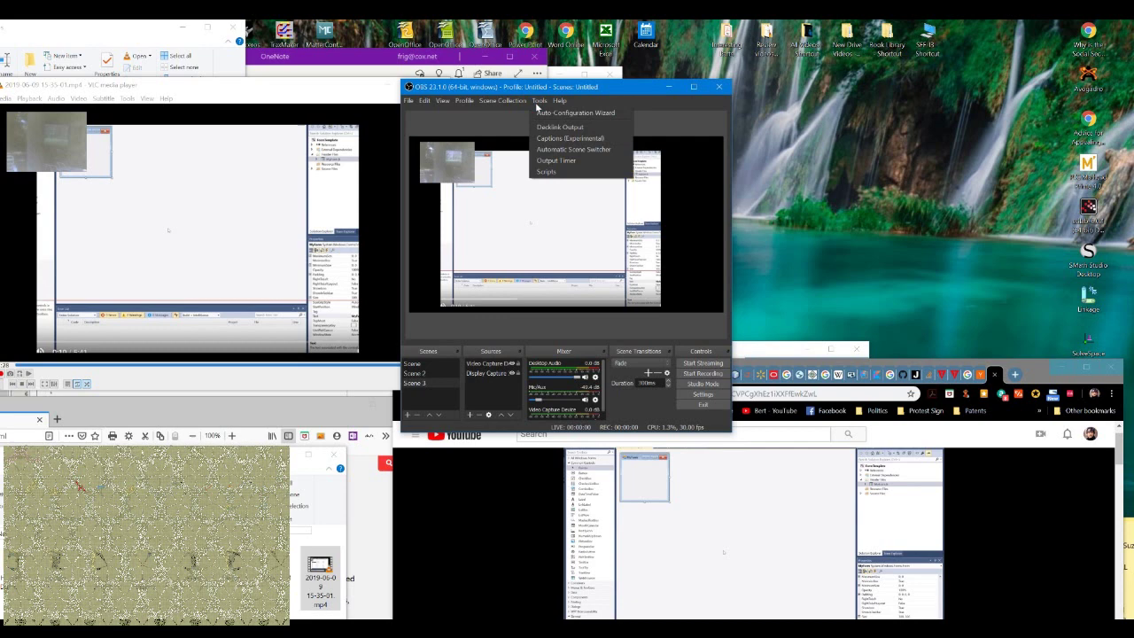
{"action": "left_click", "coordinate": [557, 161]}
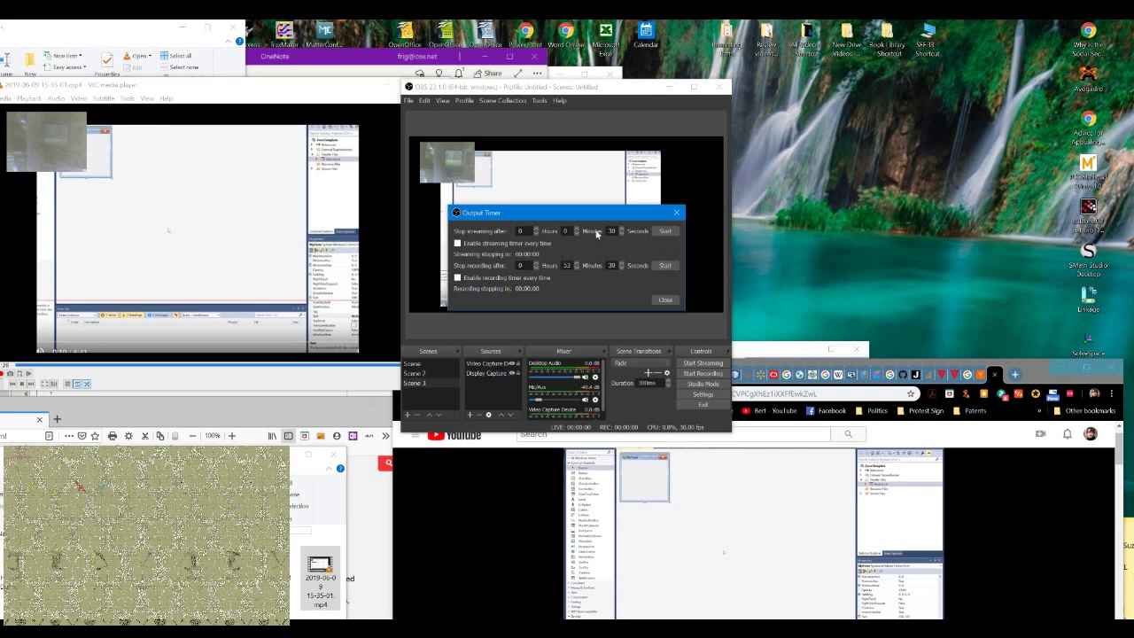
{"action": "left_click", "coordinate": [667, 300]}
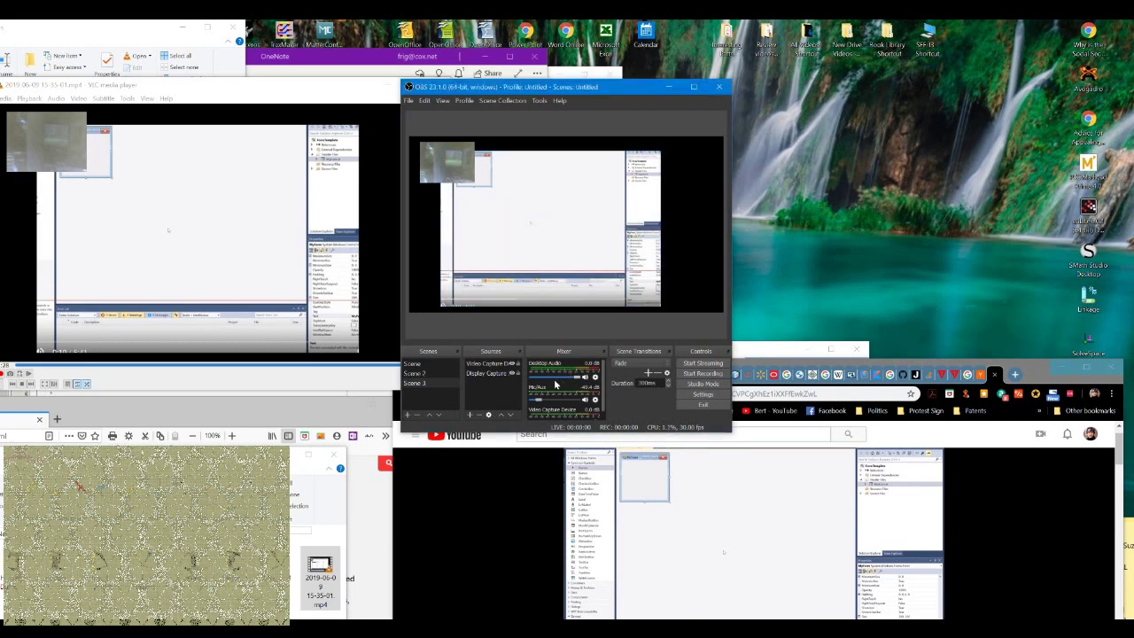
Review the source types that can be added to Scene 3 without adding one, keeping the display capture selected
{"action": "left_click", "coordinate": [494, 374]}
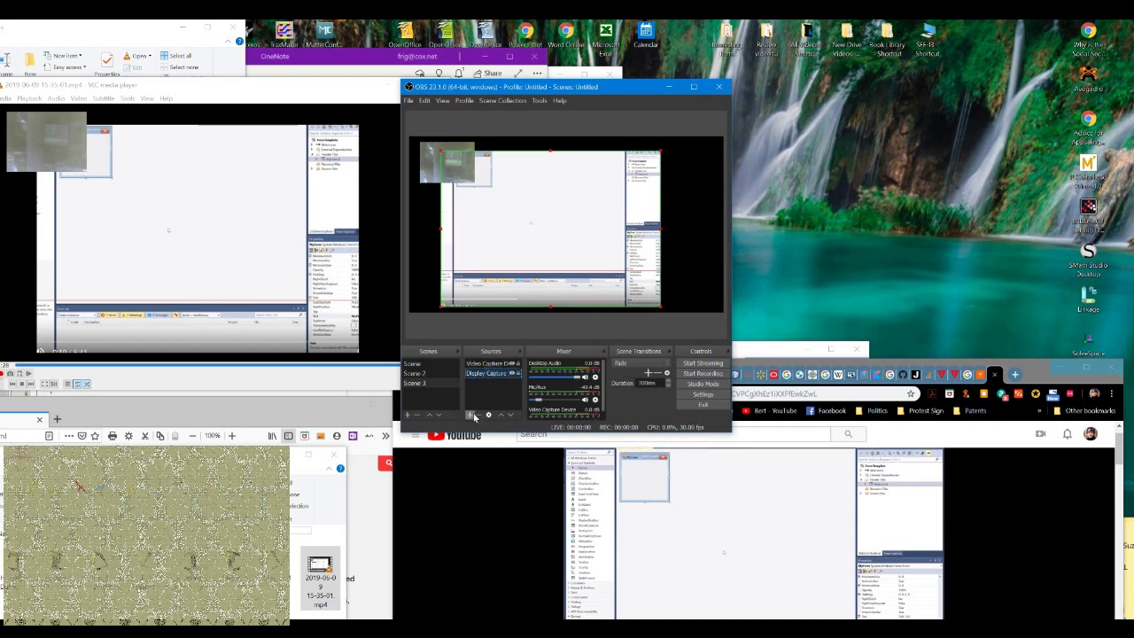
{"action": "left_click", "coordinate": [471, 414]}
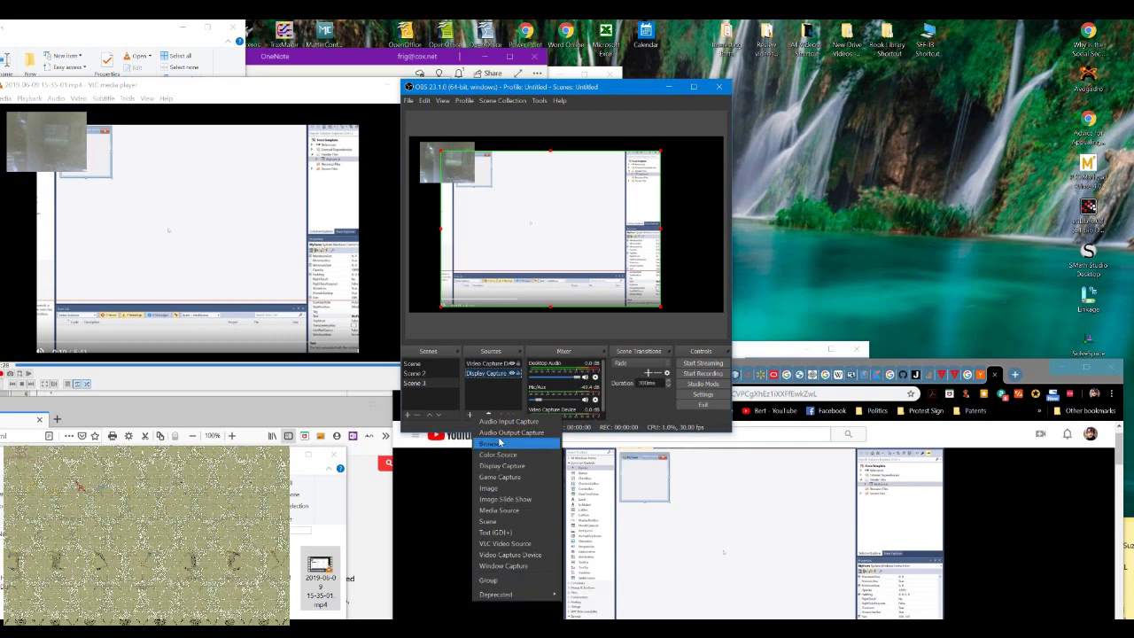
{"action": "left_click", "coordinate": [484, 375]}
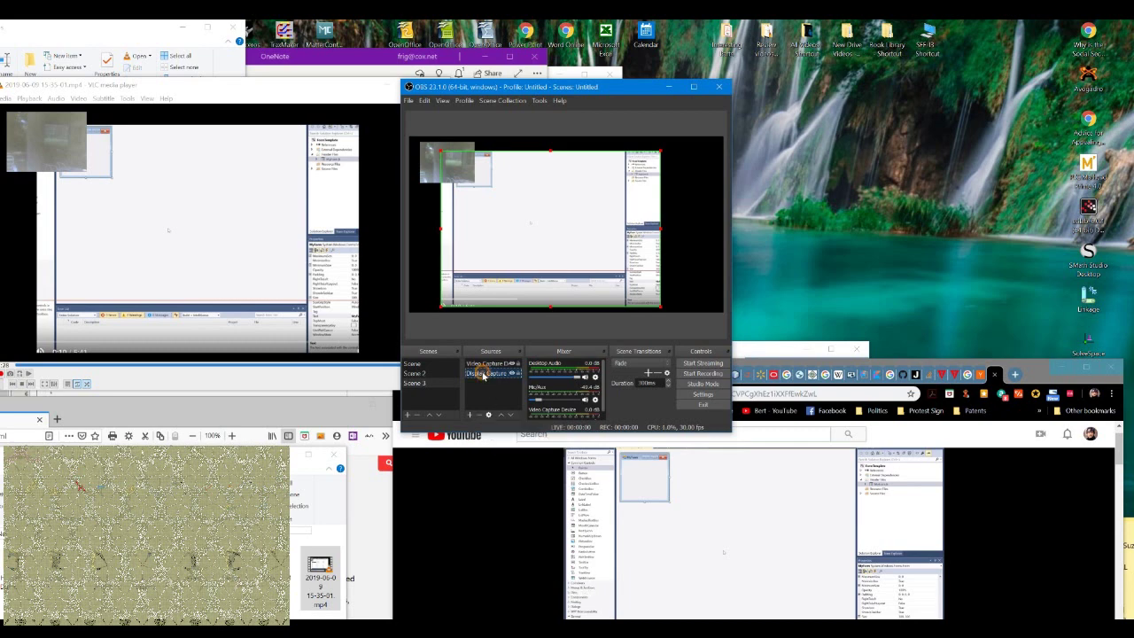
Add a Chroma Key filter with its default name to the display capture source in Scene 3
{"action": "right_click", "coordinate": [484, 374]}
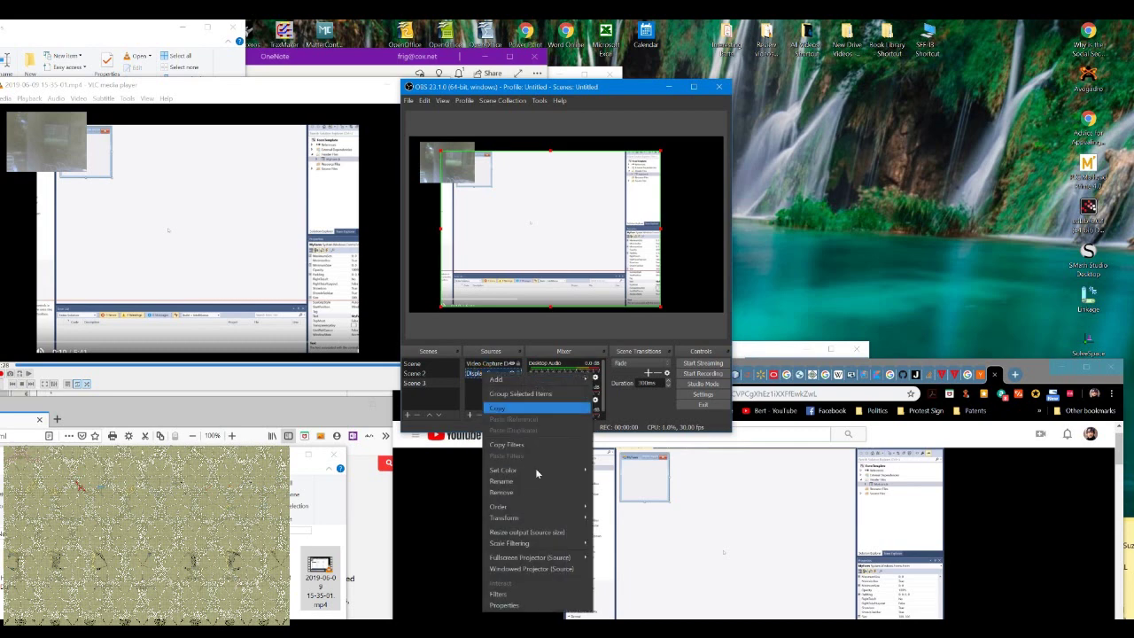
{"action": "left_click", "coordinate": [520, 596]}
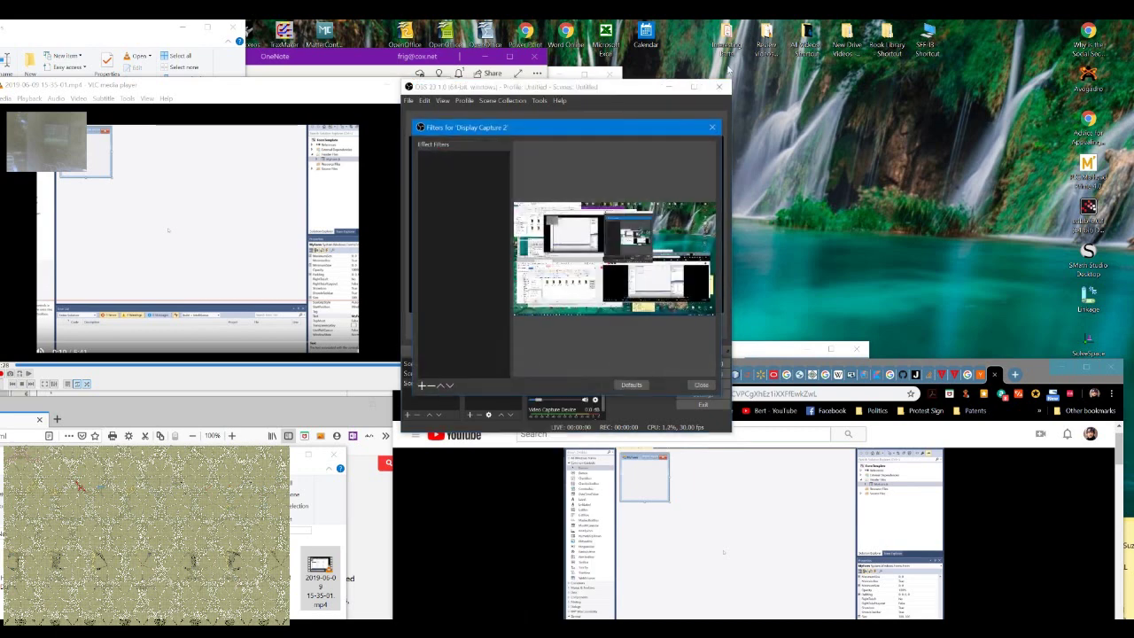
{"action": "left_click", "coordinate": [422, 386]}
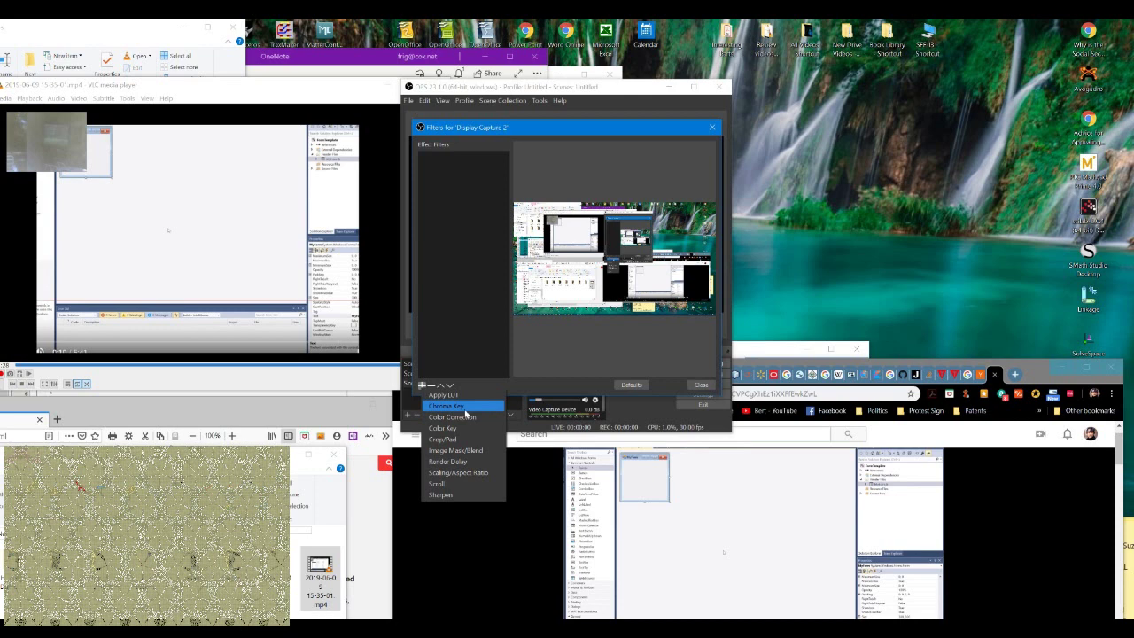
{"action": "left_click", "coordinate": [464, 407]}
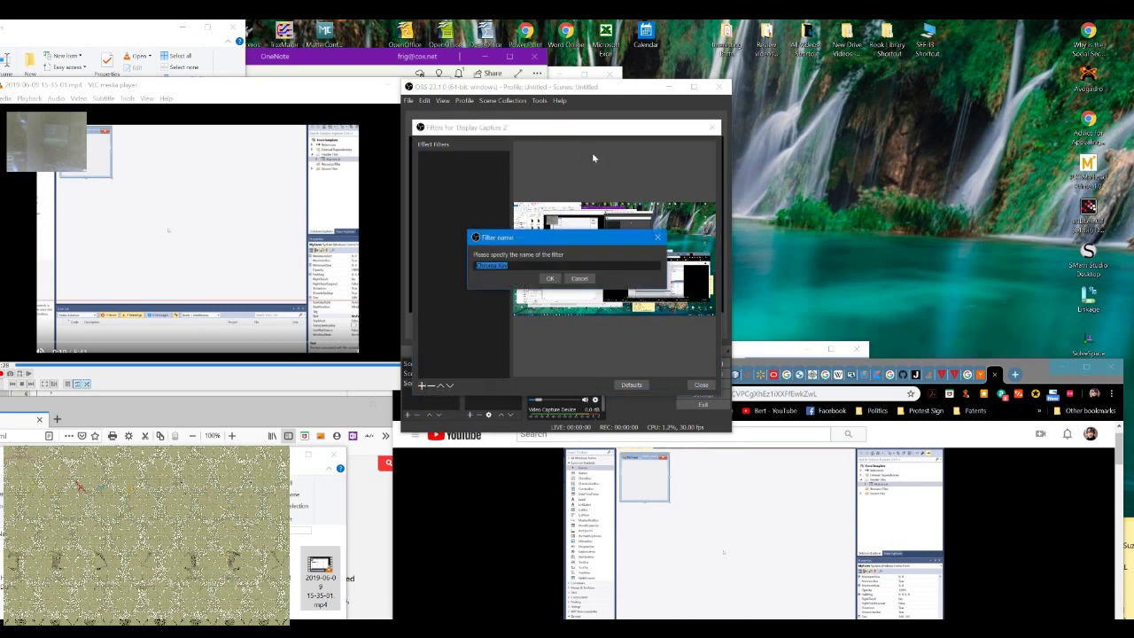
{"action": "left_click", "coordinate": [549, 278]}
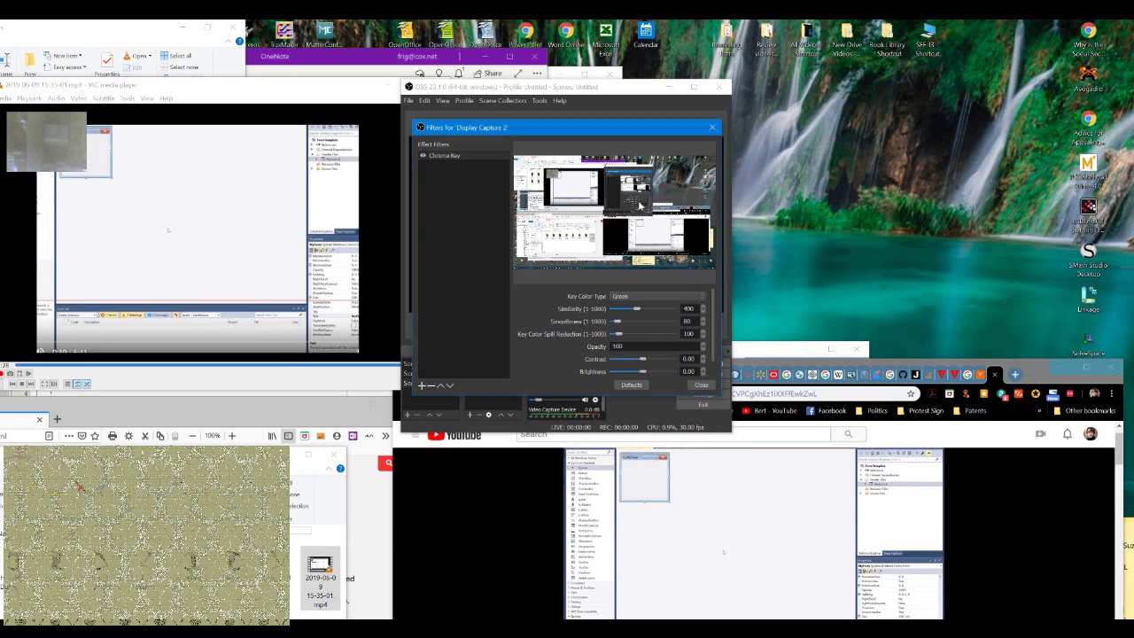
Shift the OBS window and filters dialog aside and adjust the Chroma Key similarity to 433
{"action": "left_click_drag", "start_coordinate": [605, 86], "coordinate": [473, 97]}
{"action": "left_click_drag", "start_coordinate": [563, 132], "coordinate": [441, 168]}
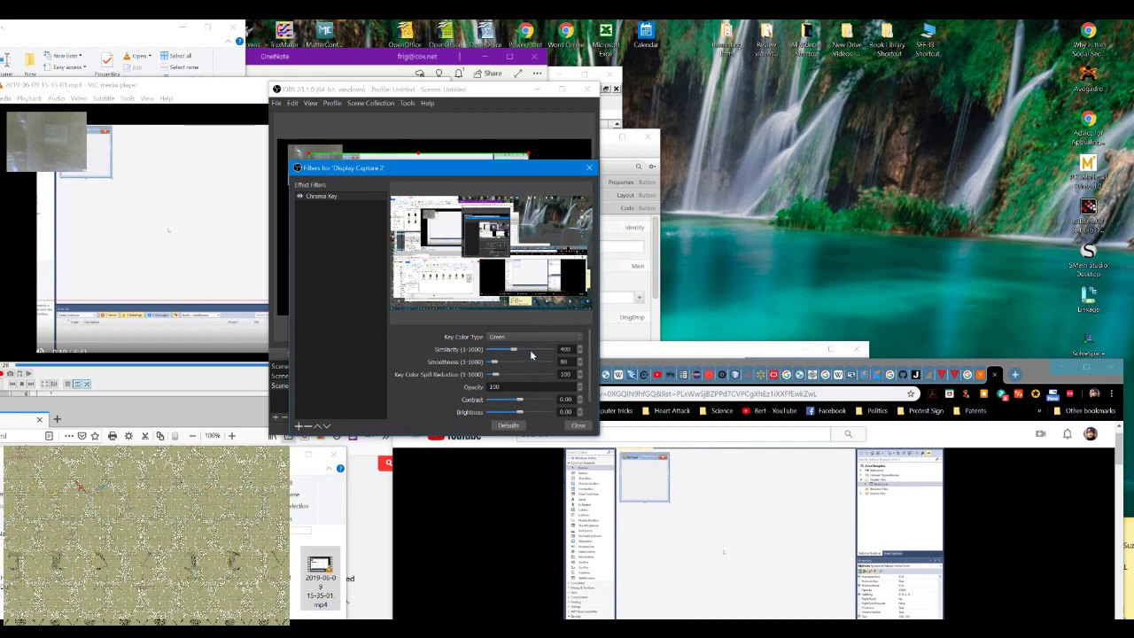
{"action": "left_click_drag", "start_coordinate": [538, 352], "coordinate": [519, 353]}
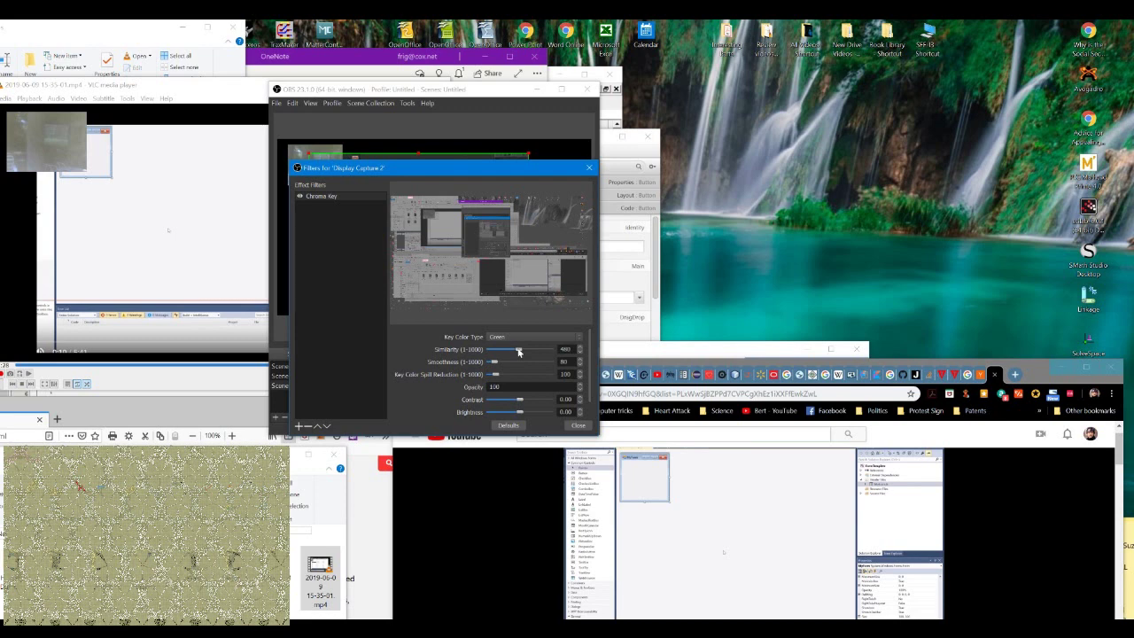
{"action": "left_click_drag", "start_coordinate": [519, 353], "coordinate": [516, 353]}
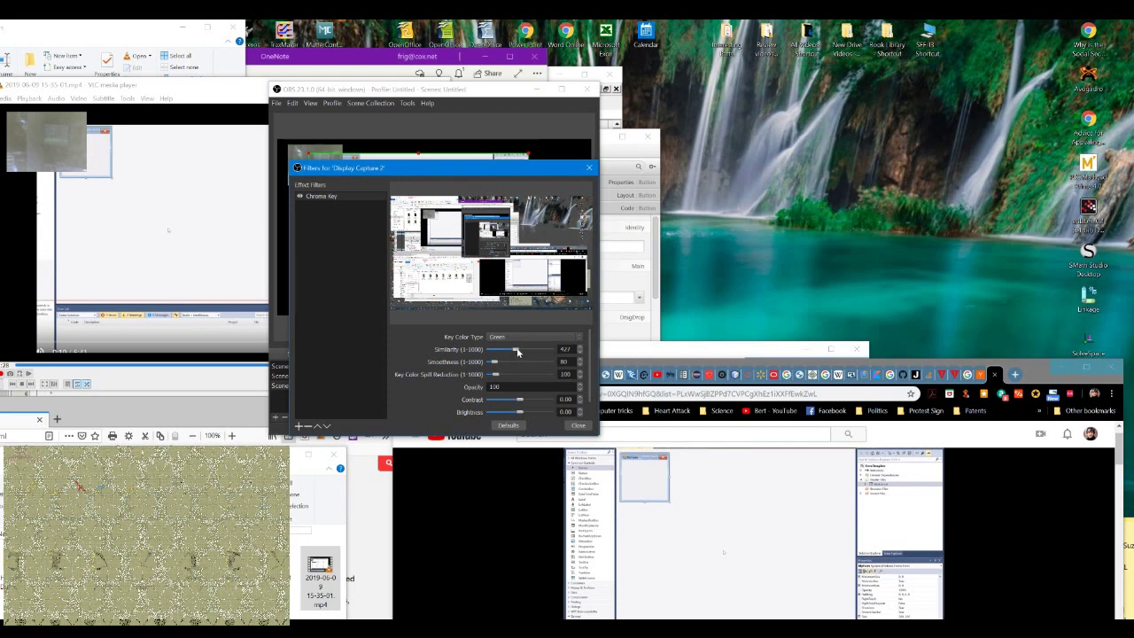
{"action": "mouse_move", "coordinate": [519, 351]}
{"action": "left_mouse_down"}
{"action": "mouse_move", "coordinate": [492, 350]}
{"action": "mouse_move", "coordinate": [521, 353]}
{"action": "left_mouse_up"}
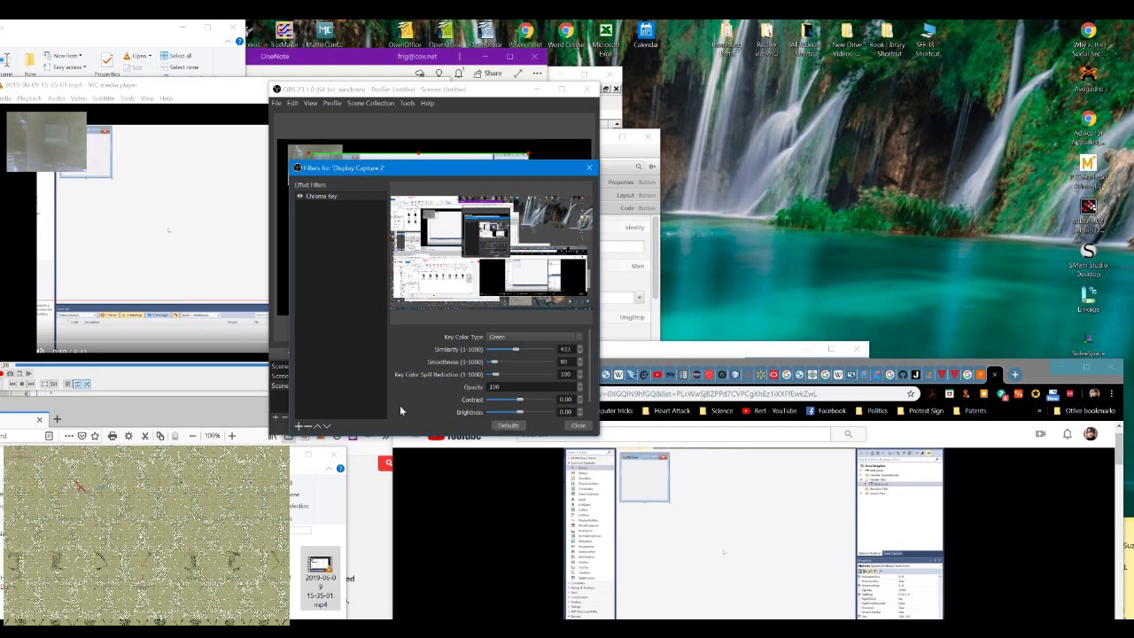
Remove the Chroma Key filter and add a Crop/Pad filter with its default name in its place
{"action": "left_click", "coordinate": [307, 426]}
{"action": "left_click", "coordinate": [489, 319]}
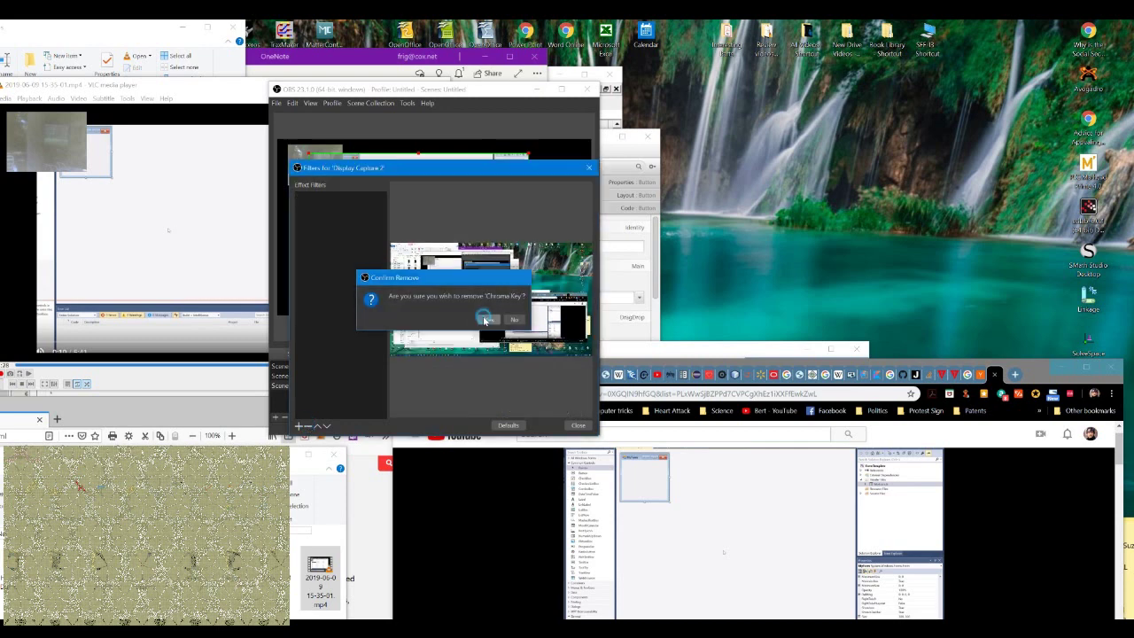
{"action": "left_click", "coordinate": [300, 426]}
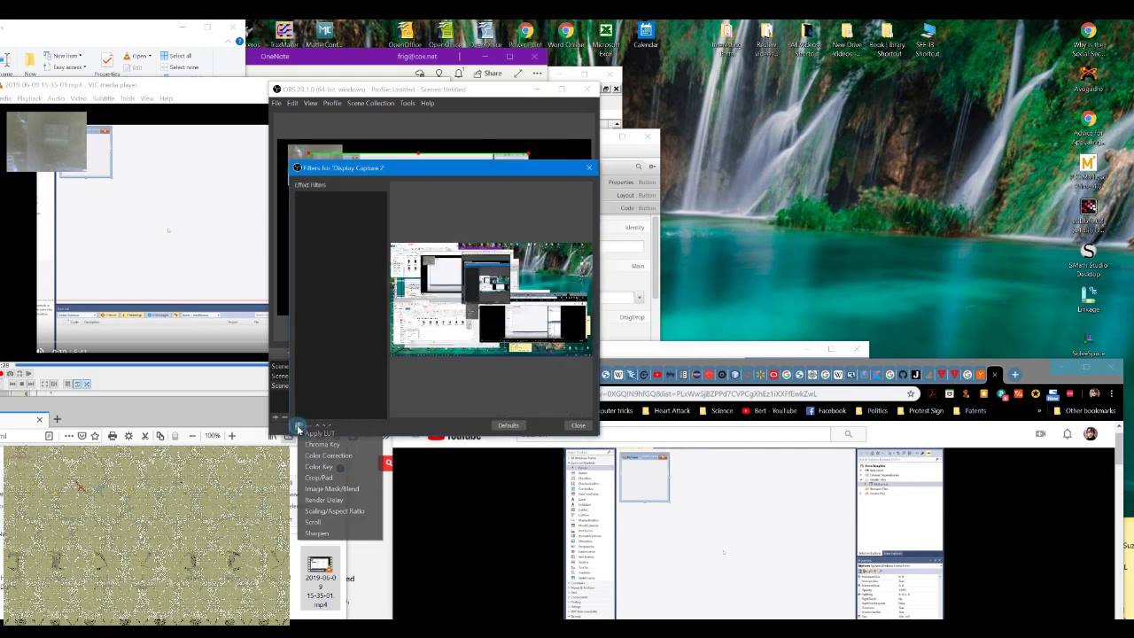
{"action": "left_click", "coordinate": [330, 478]}
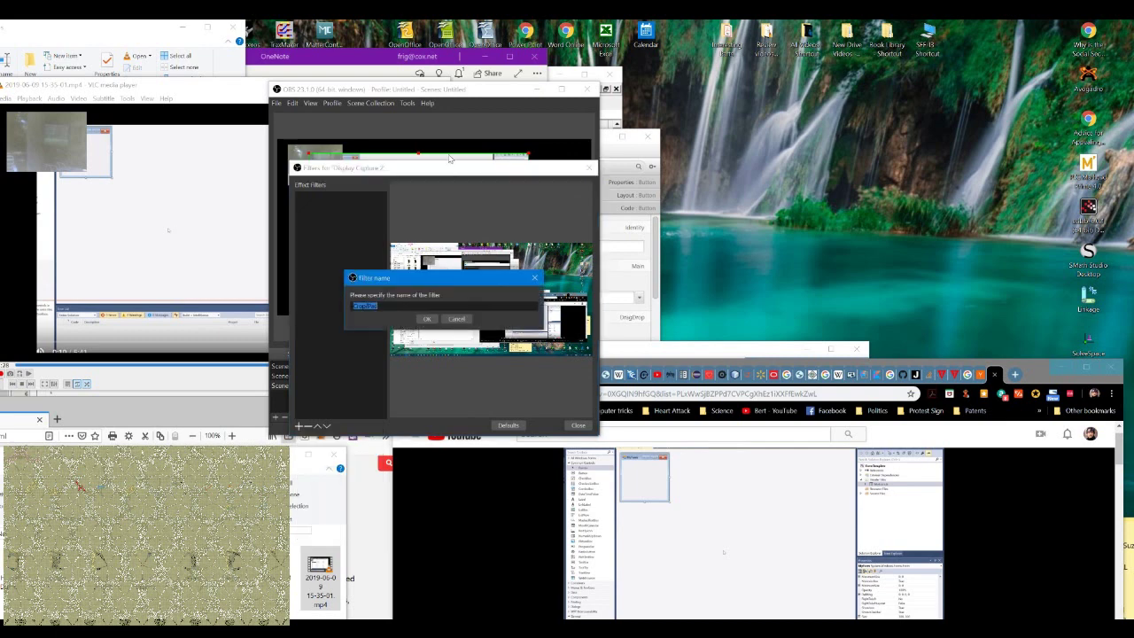
{"action": "left_click", "coordinate": [429, 320]}
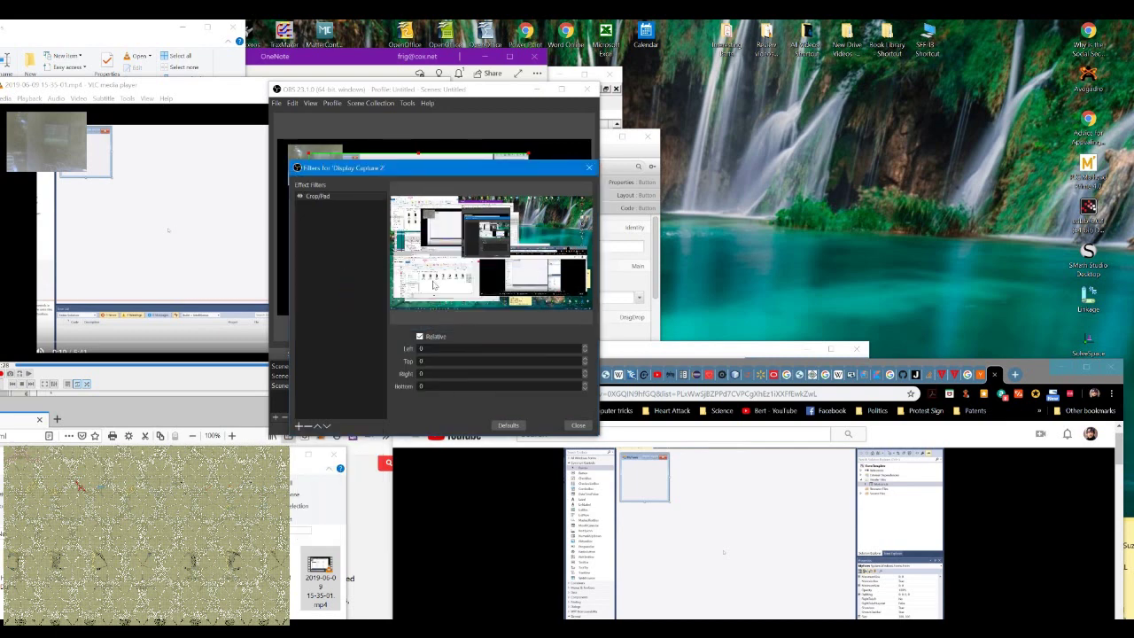
Set the Crop/Pad filter's relative crop to 500 on the right and 500 at the bottom
{"action": "double_click", "coordinate": [427, 373]}
{"action": "type", "text": "500"}
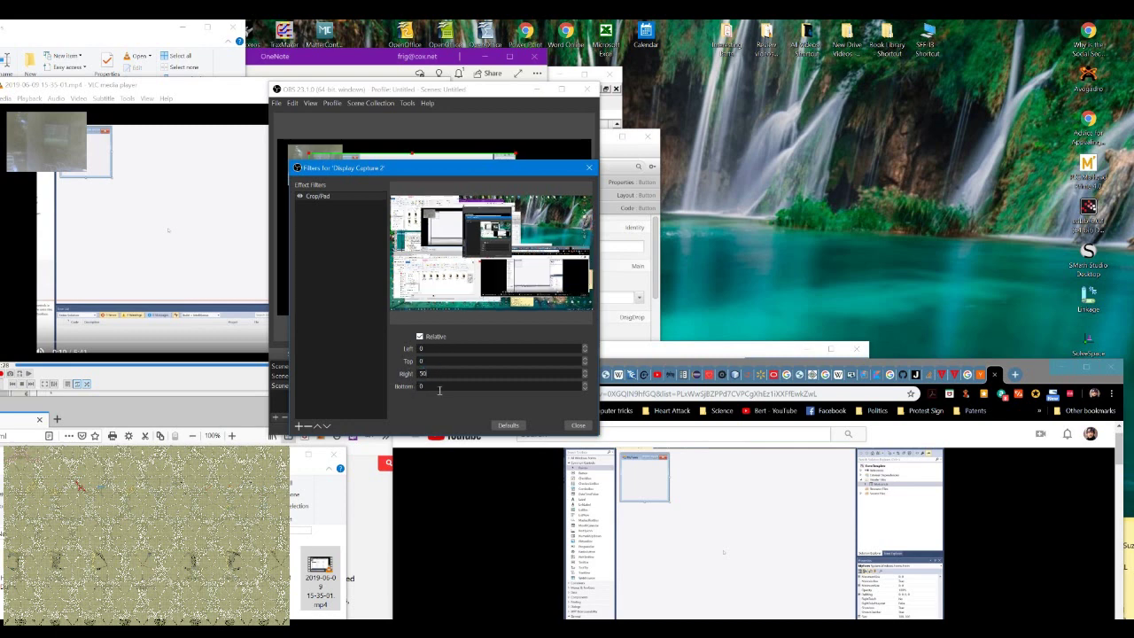
{"action": "left_click", "coordinate": [420, 387]}
{"action": "type", "text": "500"}
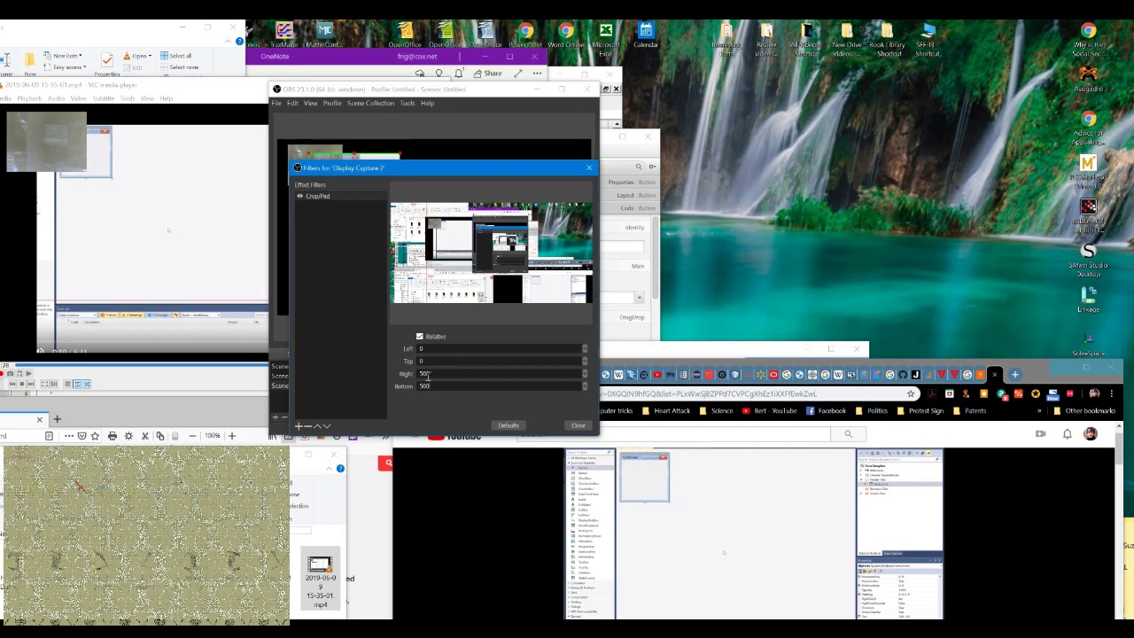
Reduce the relative crop to 50 on the right and 50 at the bottom
{"action": "double_click", "coordinate": [420, 373]}
{"action": "type", "text": "50"}
{"action": "key", "text": "Tab"}
{"action": "type", "text": "50"}
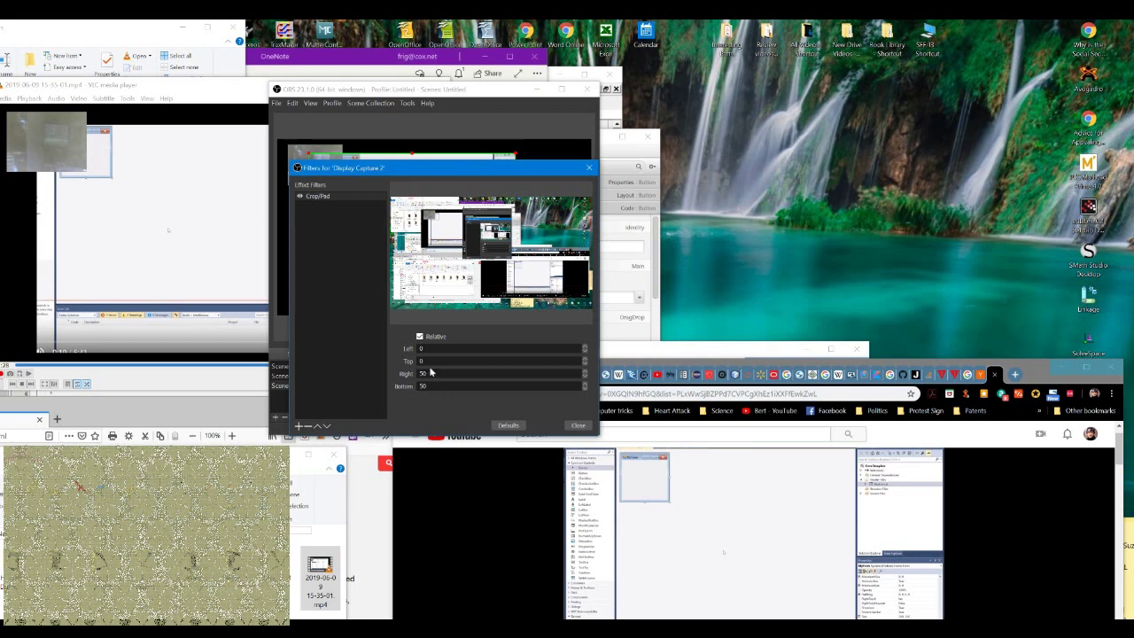
Turn off Relative for the Crop/Pad filter and set the crop area's width and height to 500 each
{"action": "left_click", "coordinate": [420, 336]}
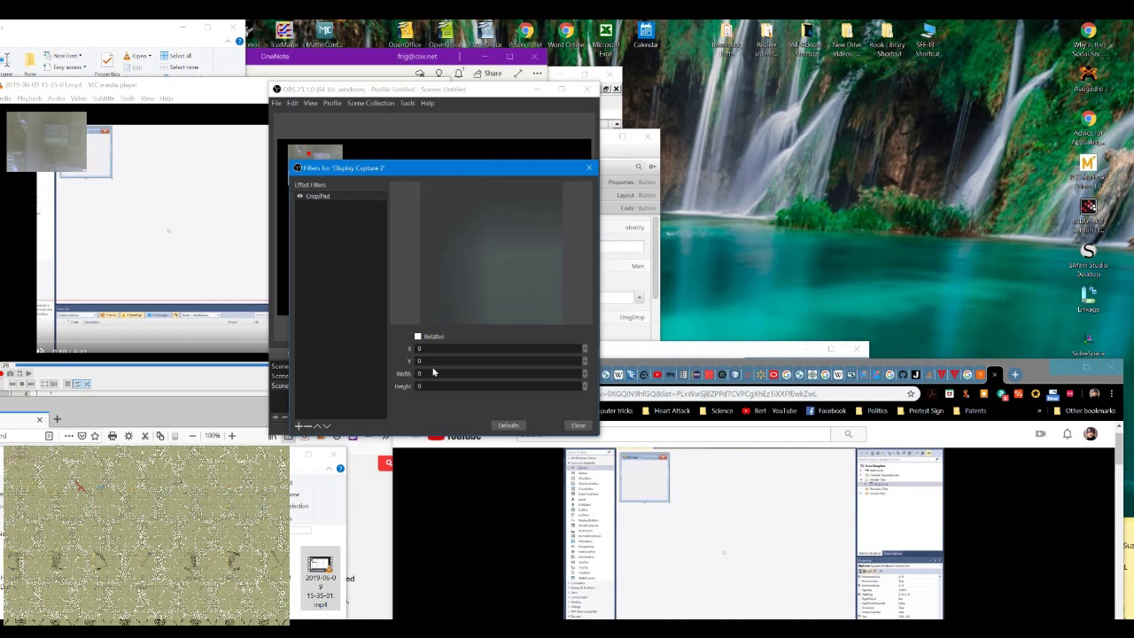
{"action": "double_click", "coordinate": [423, 348]}
{"action": "double_click", "coordinate": [429, 373]}
{"action": "type", "text": "50"}
{"action": "double_click", "coordinate": [443, 388]}
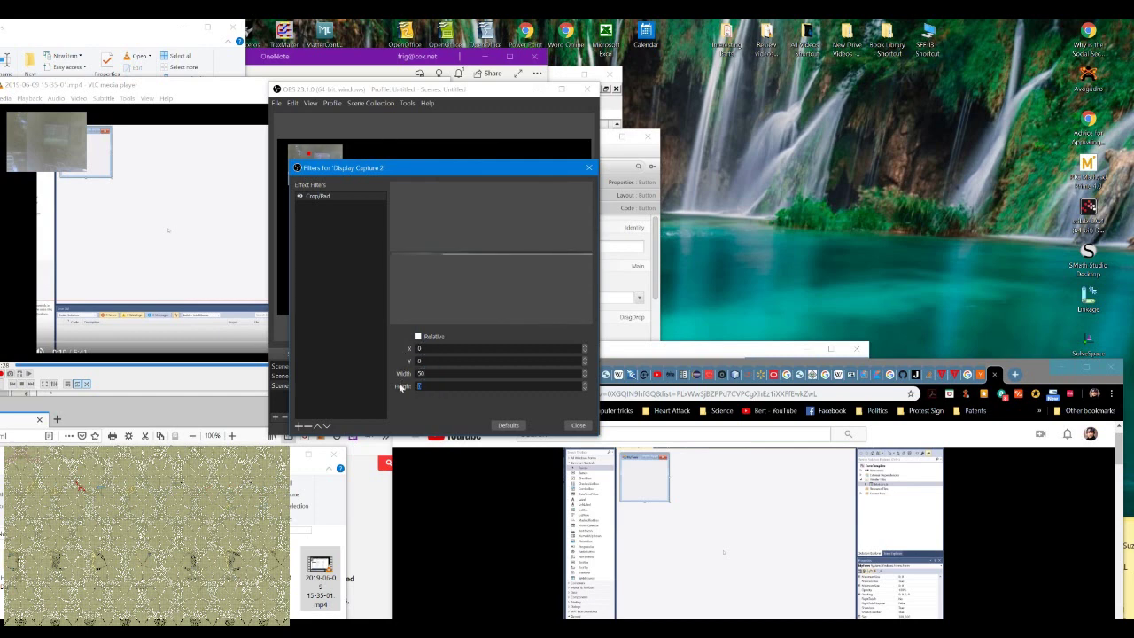
{"action": "type", "text": "500"}
{"action": "left_click", "coordinate": [427, 373]}
{"action": "type", "text": "0"}
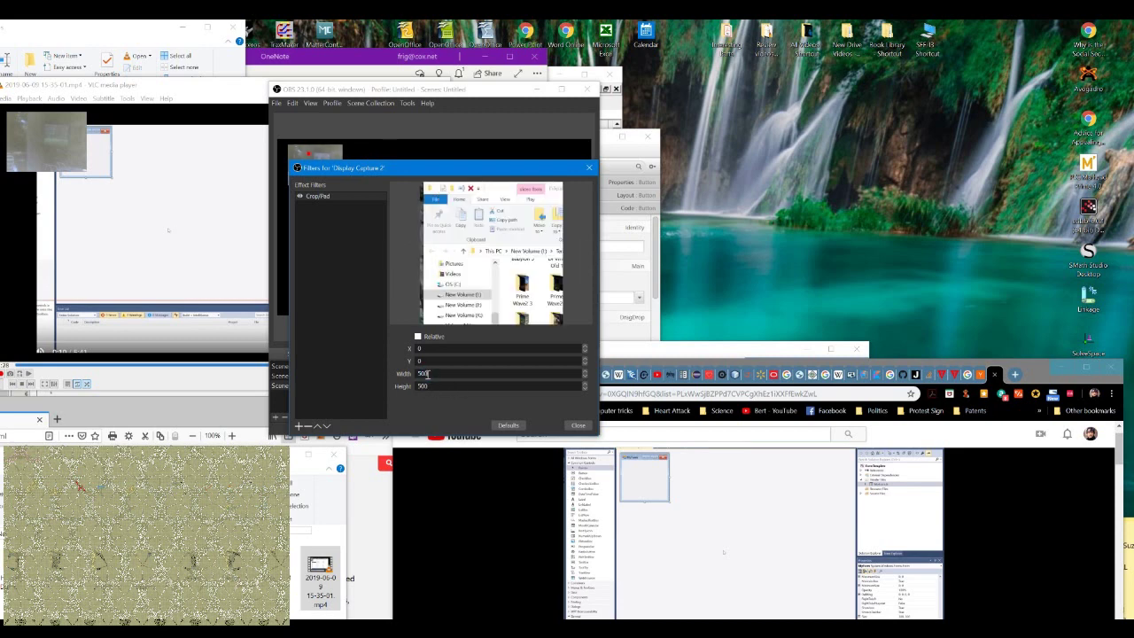
Offset the absolute crop area to X 1000 and Y 100
{"action": "double_click", "coordinate": [422, 361]}
{"action": "type", "text": "100"}
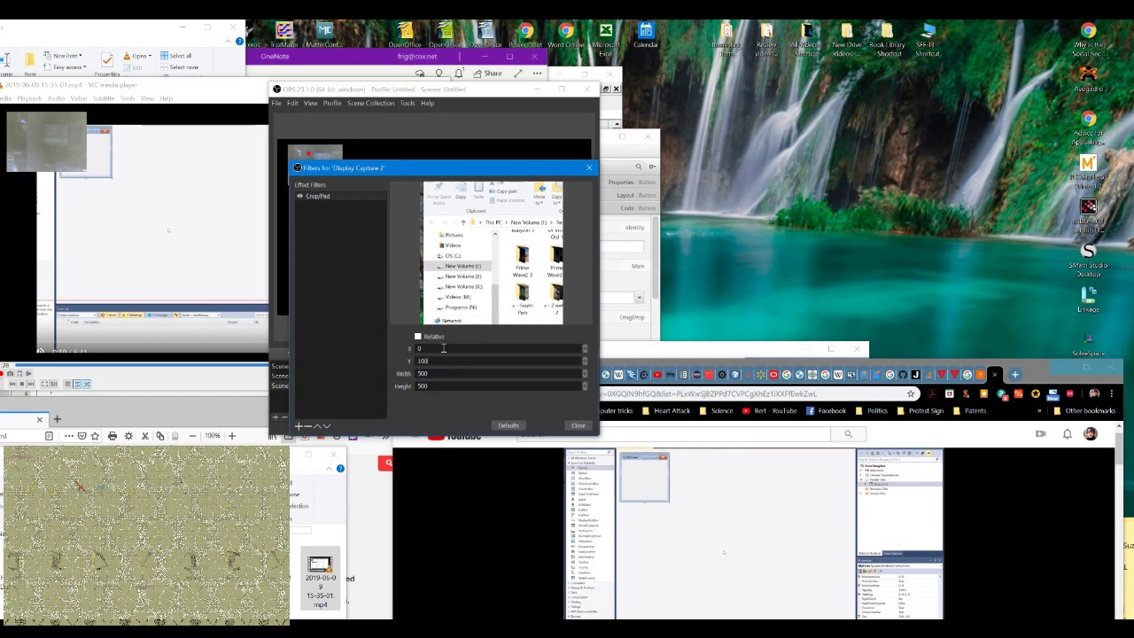
{"action": "double_click", "coordinate": [443, 347]}
{"action": "type", "text": "100"}
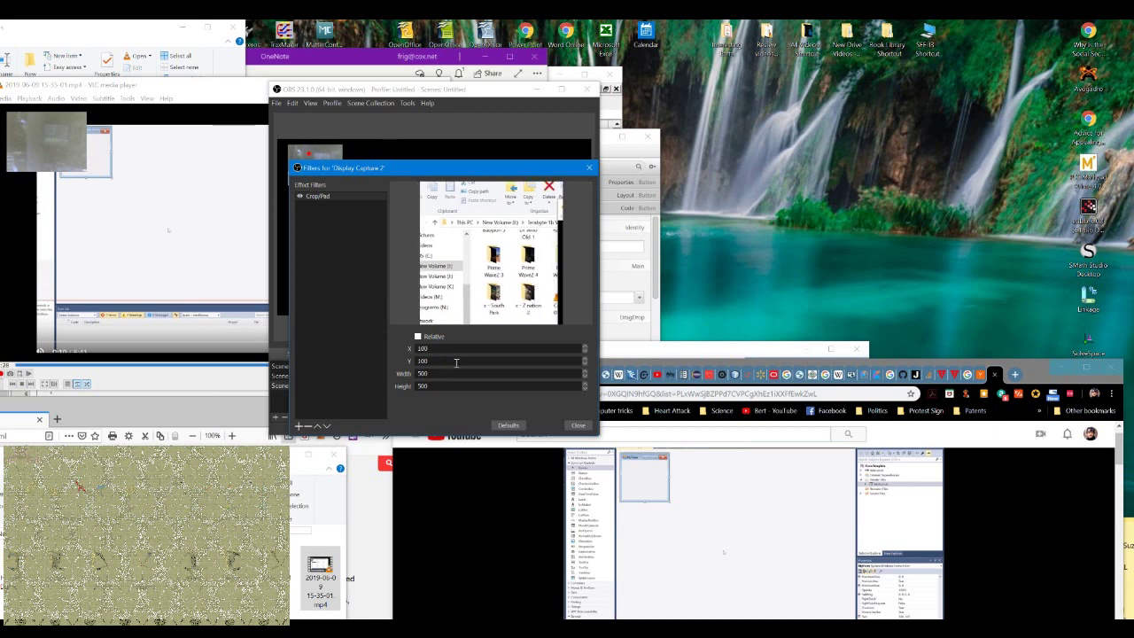
{"action": "type", "text": "0"}
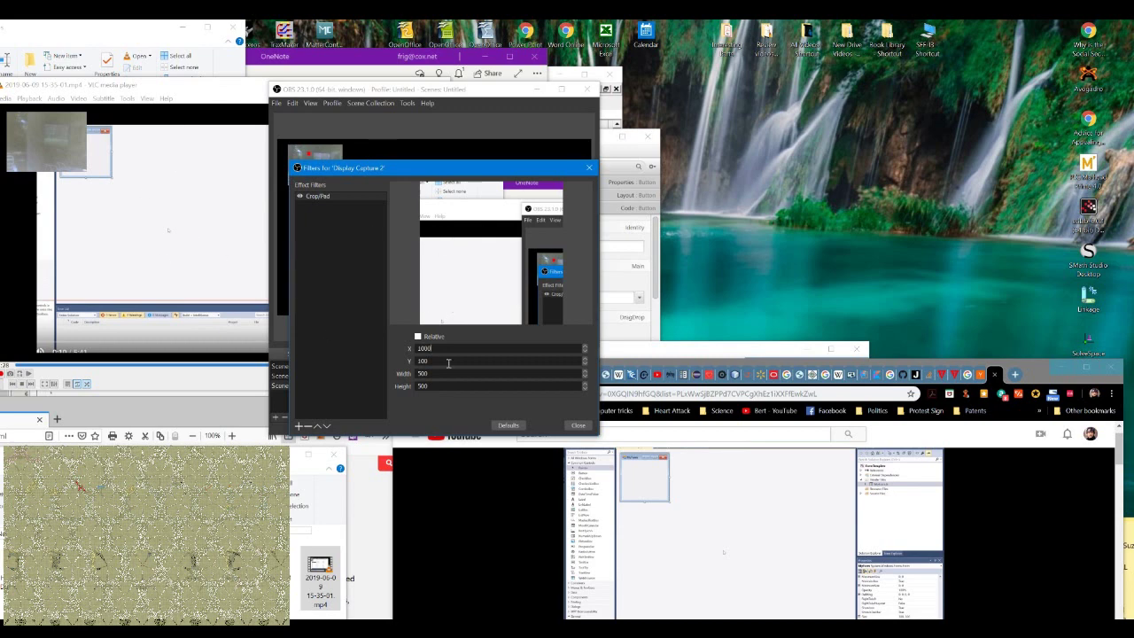
Resize the crop area to a width of 1180 and a height of 720 and close the filters dialog
{"action": "left_click_drag", "start_coordinate": [436, 374], "coordinate": [406, 372]}
{"action": "type", "text": "1200"}
{"action": "key", "text": "Tab"}
{"action": "type", "text": "700"}
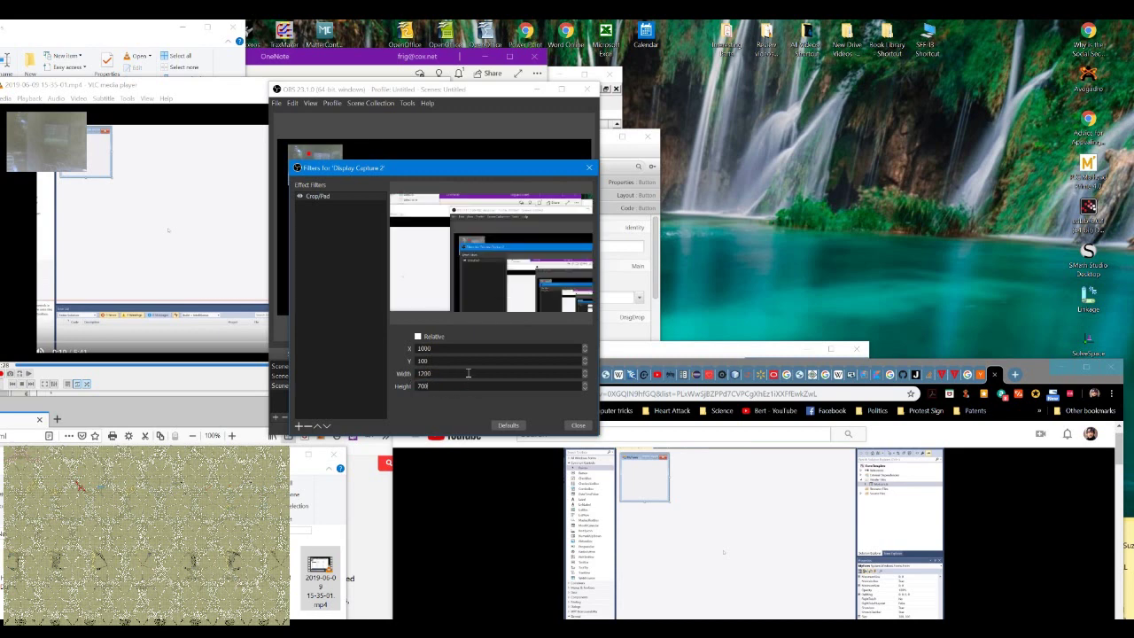
{"action": "double_click", "coordinate": [431, 386]}
{"action": "type", "text": "720"}
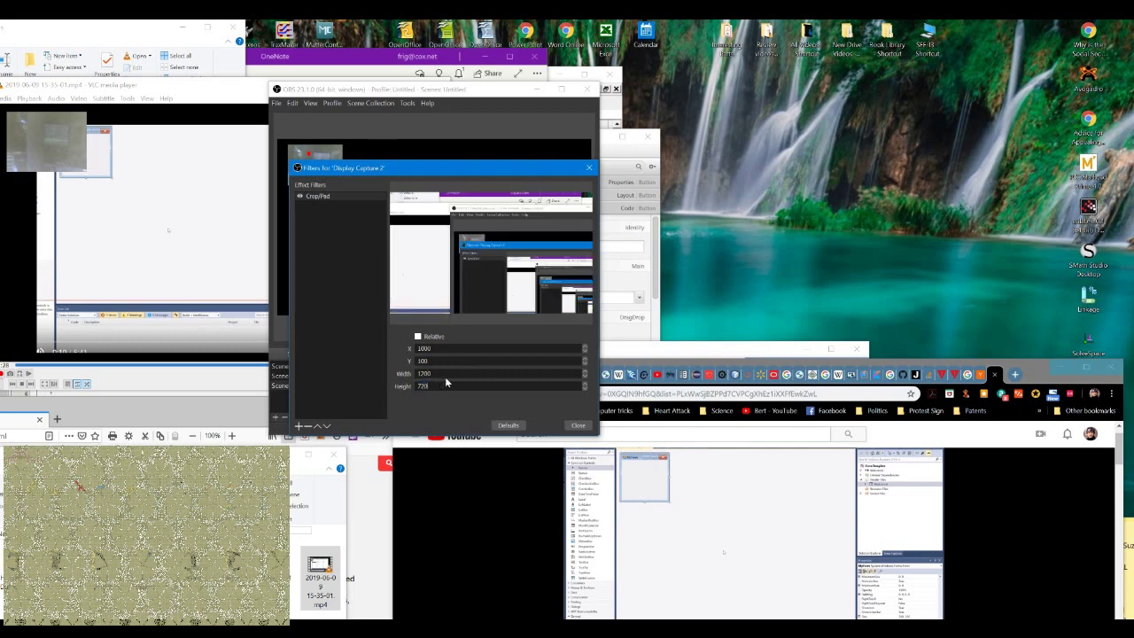
{"action": "double_click", "coordinate": [451, 373]}
{"action": "type", "text": "1180"}
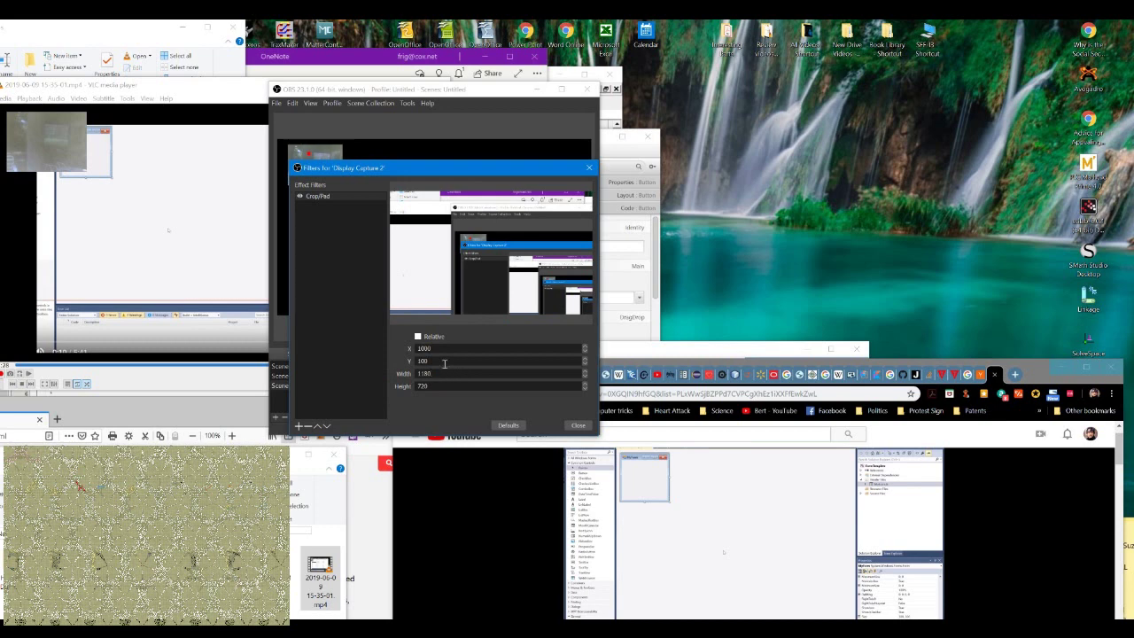
{"action": "double_click", "coordinate": [434, 360]}
{"action": "left_click_drag", "start_coordinate": [450, 168], "coordinate": [331, 308]}
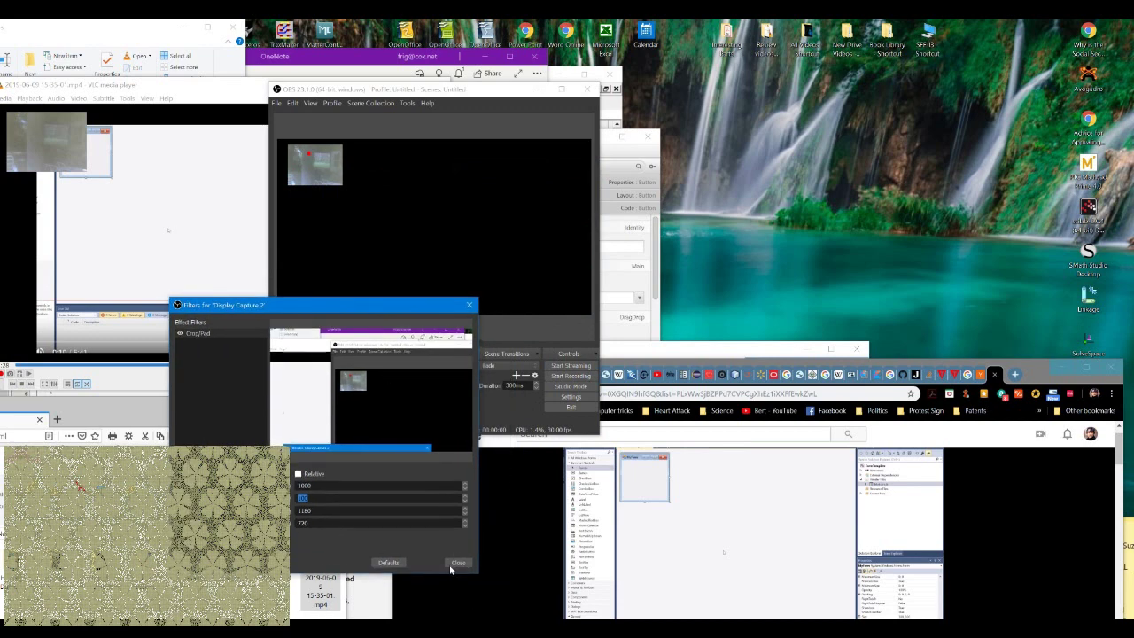
{"action": "left_click", "coordinate": [454, 564]}
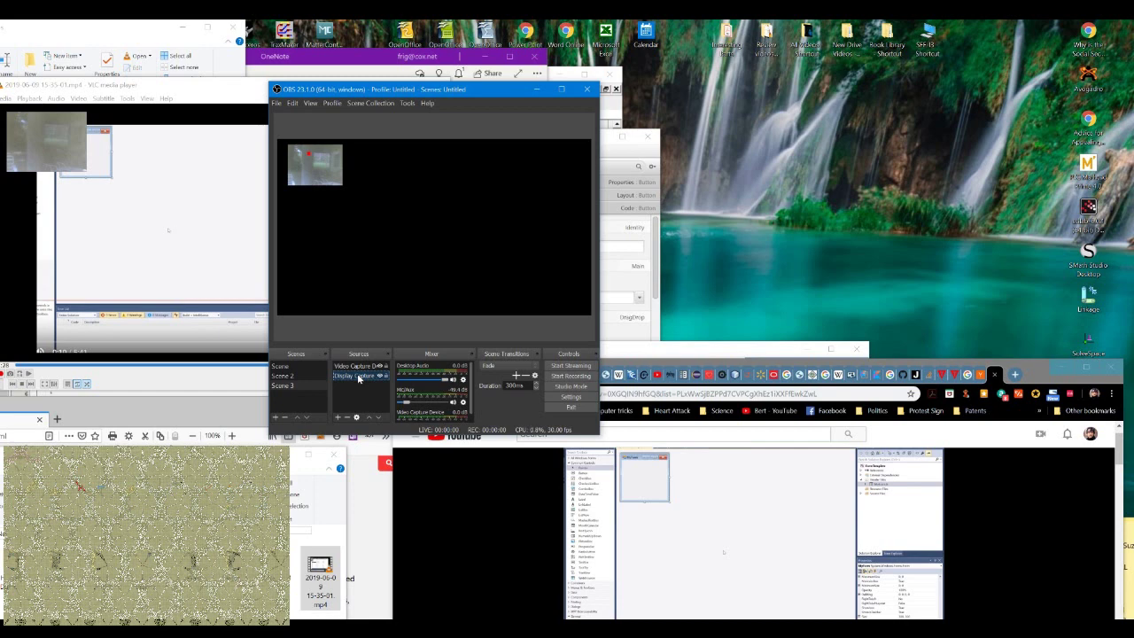
Review the display capture's properties without changes and try to select the cropped capture in the preview
{"action": "left_click", "coordinate": [356, 417]}
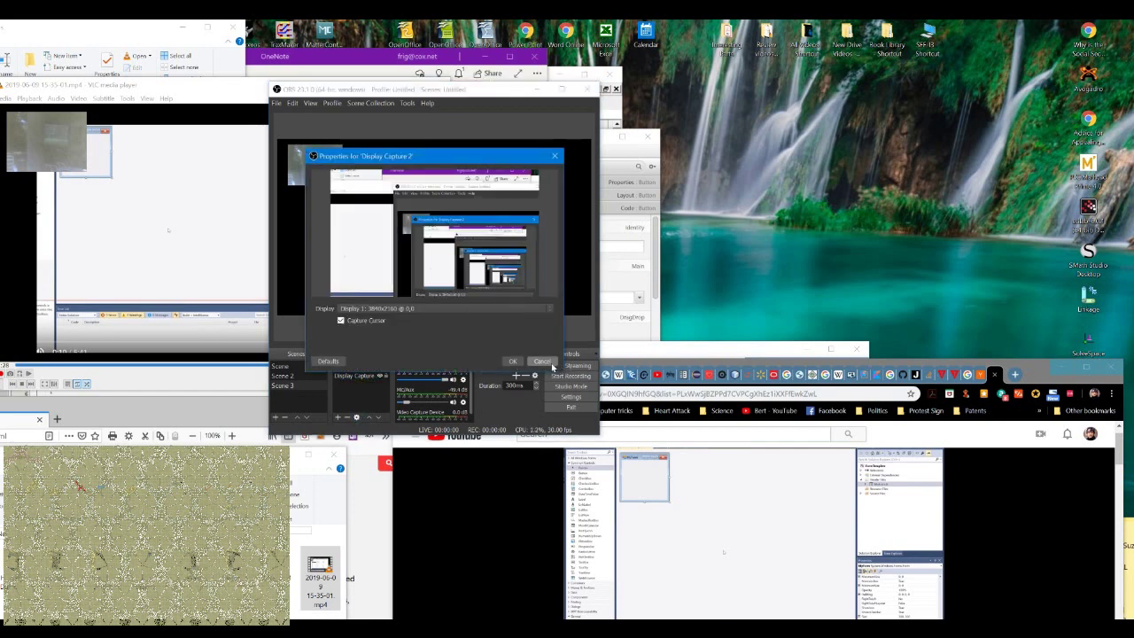
{"action": "left_click", "coordinate": [549, 363]}
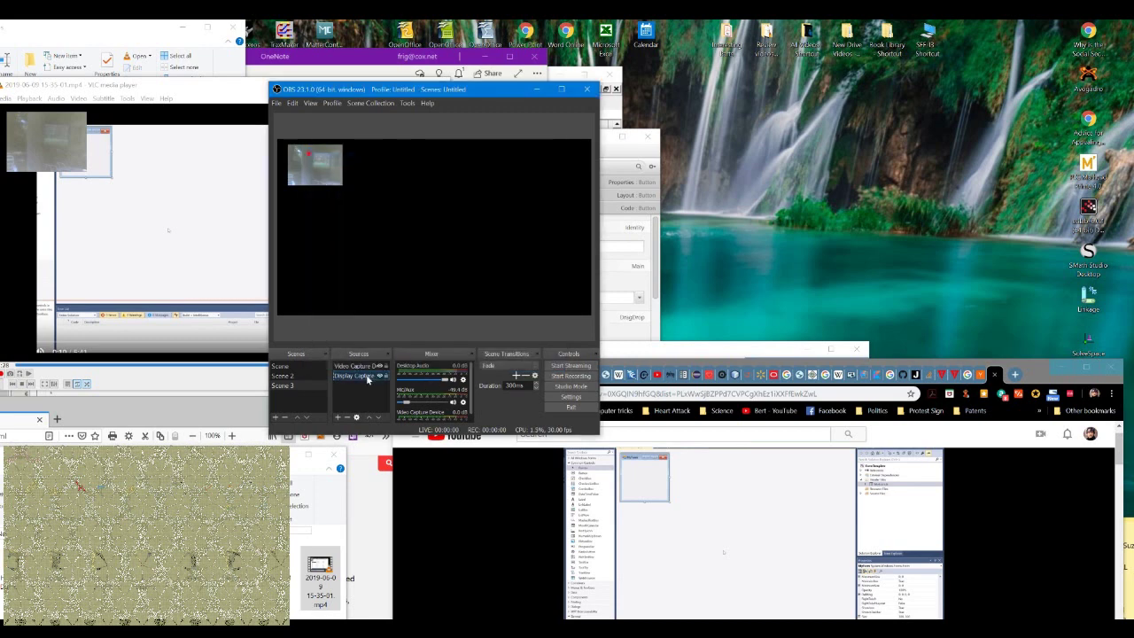
{"action": "left_click", "coordinate": [393, 276]}
{"action": "left_click", "coordinate": [472, 228]}
{"action": "left_click", "coordinate": [465, 149]}
{"action": "left_click", "coordinate": [392, 261]}
{"action": "left_click", "coordinate": [337, 278]}
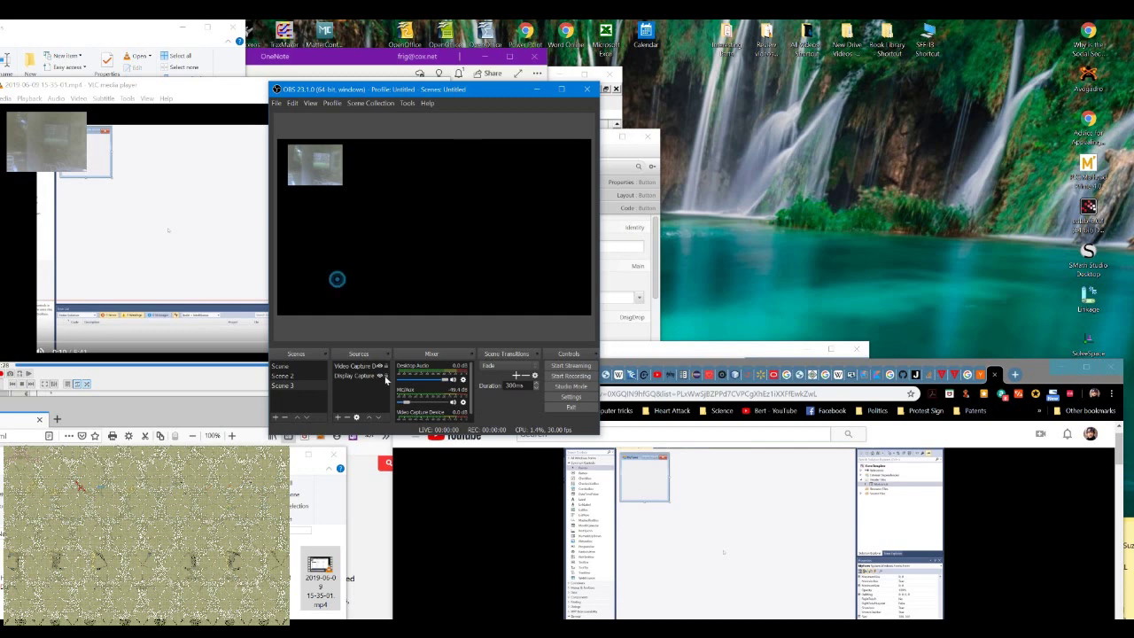
Remove the Crop/Pad filter from the display capture source and close the filters dialog
{"action": "right_click", "coordinate": [368, 378]}
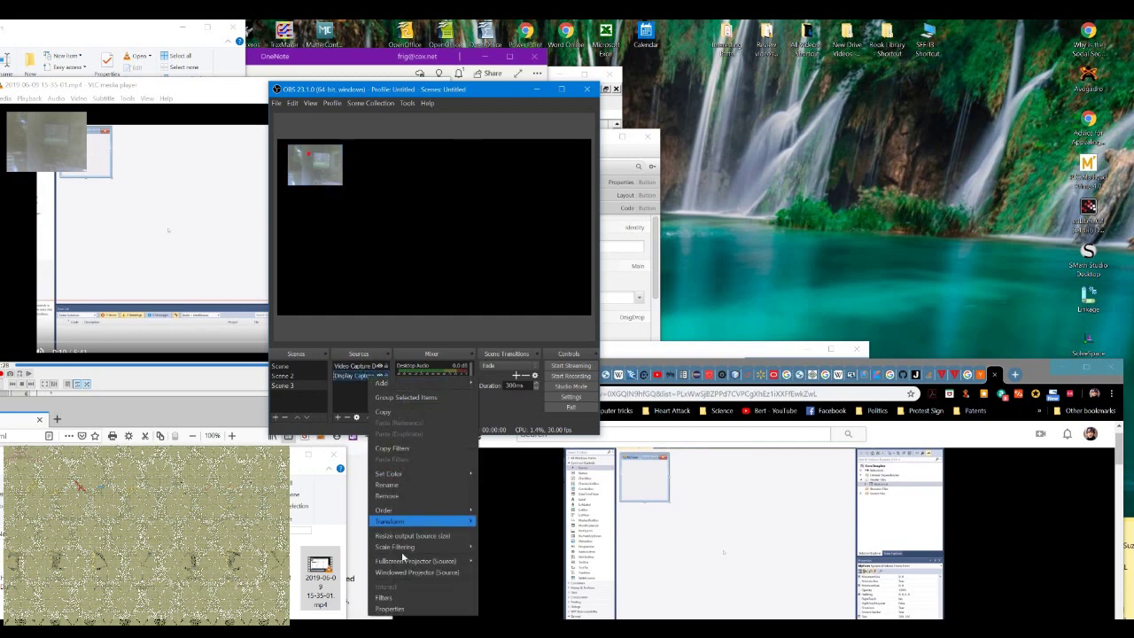
{"action": "left_click", "coordinate": [401, 599]}
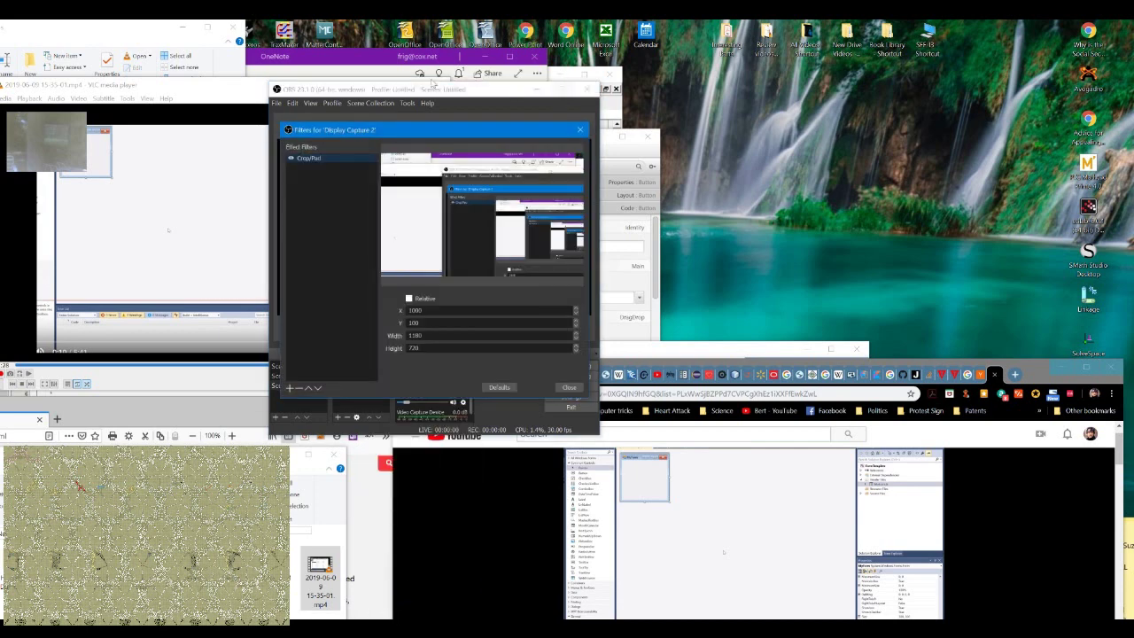
{"action": "left_click", "coordinate": [299, 388]}
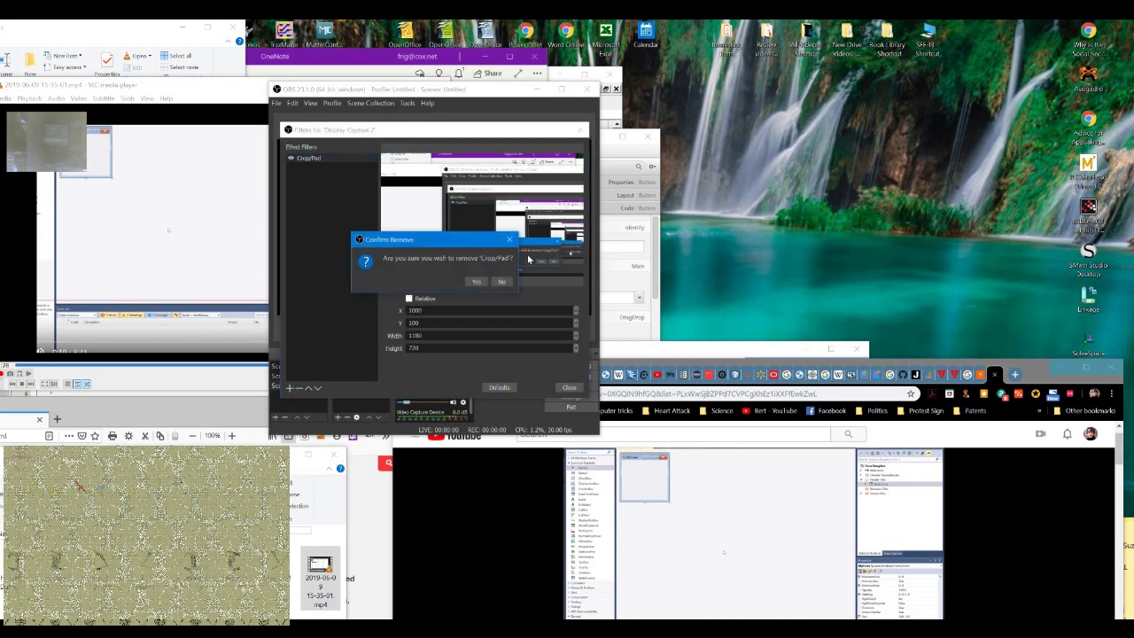
{"action": "left_click", "coordinate": [483, 281]}
{"action": "left_click", "coordinate": [568, 388]}
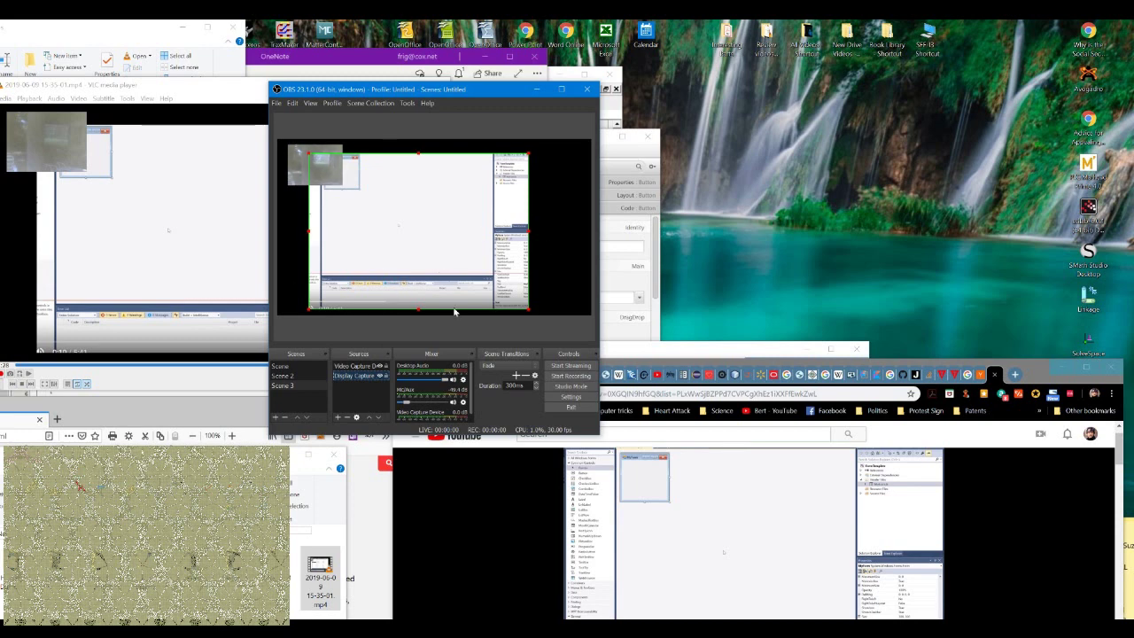
{"action": "left_click", "coordinate": [45, 41]}
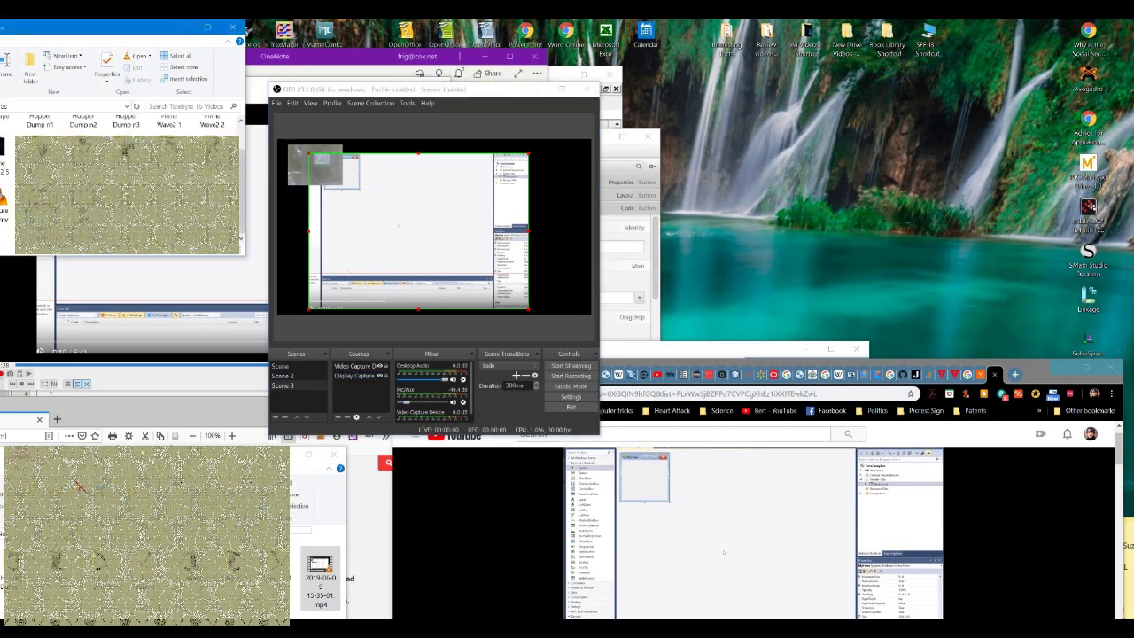
{"action": "double_click", "coordinate": [319, 583]}
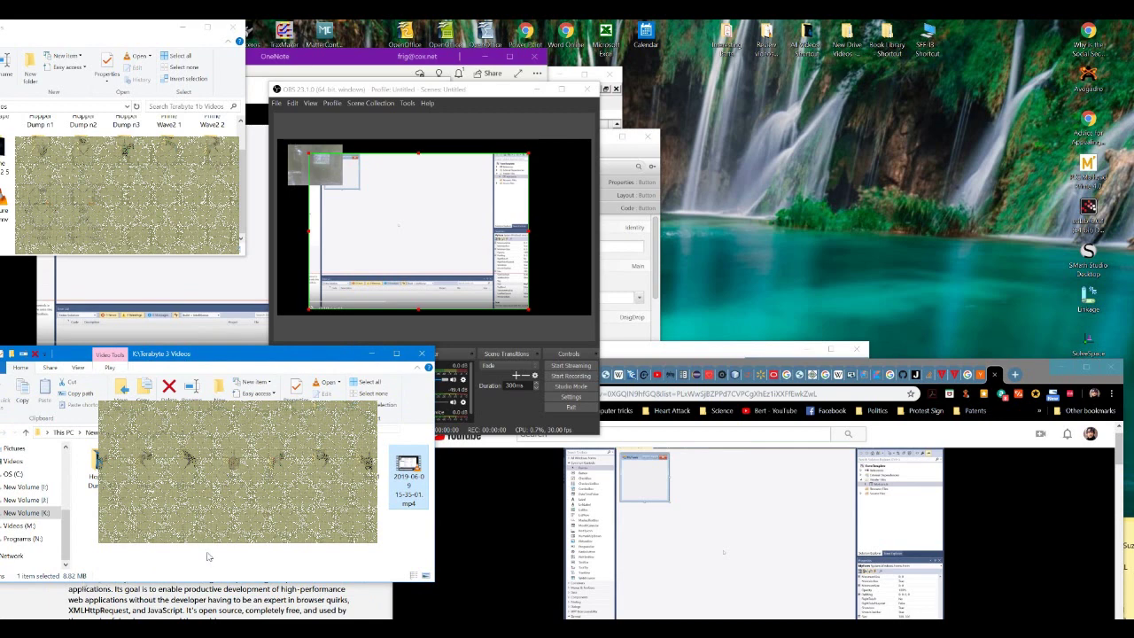
{"action": "right_click", "coordinate": [397, 491]}
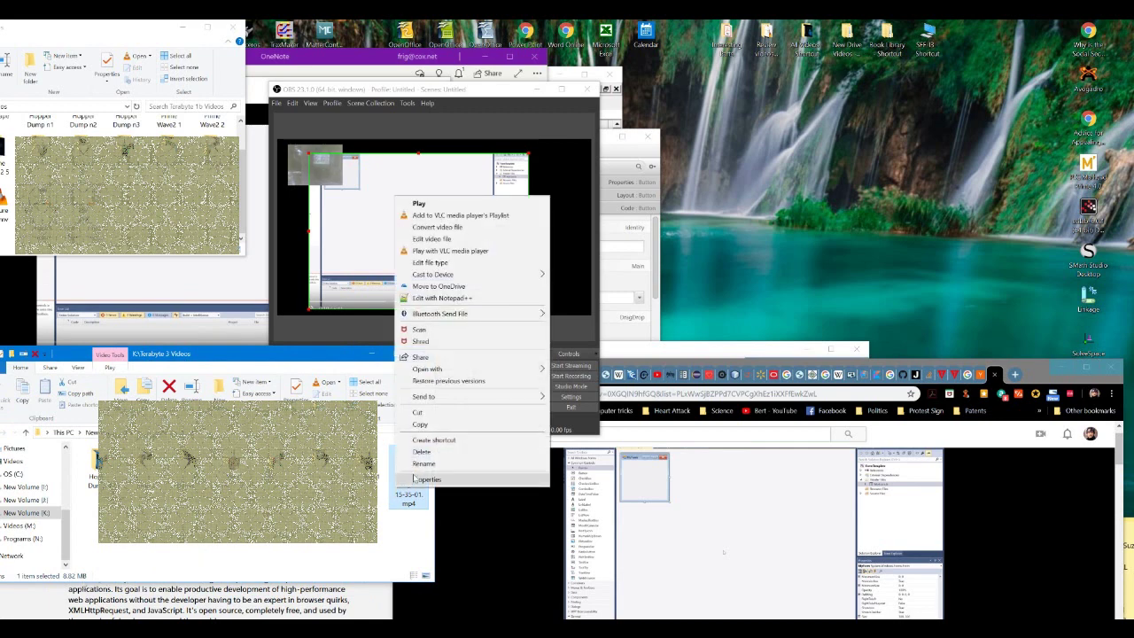
{"action": "left_click", "coordinate": [420, 480]}
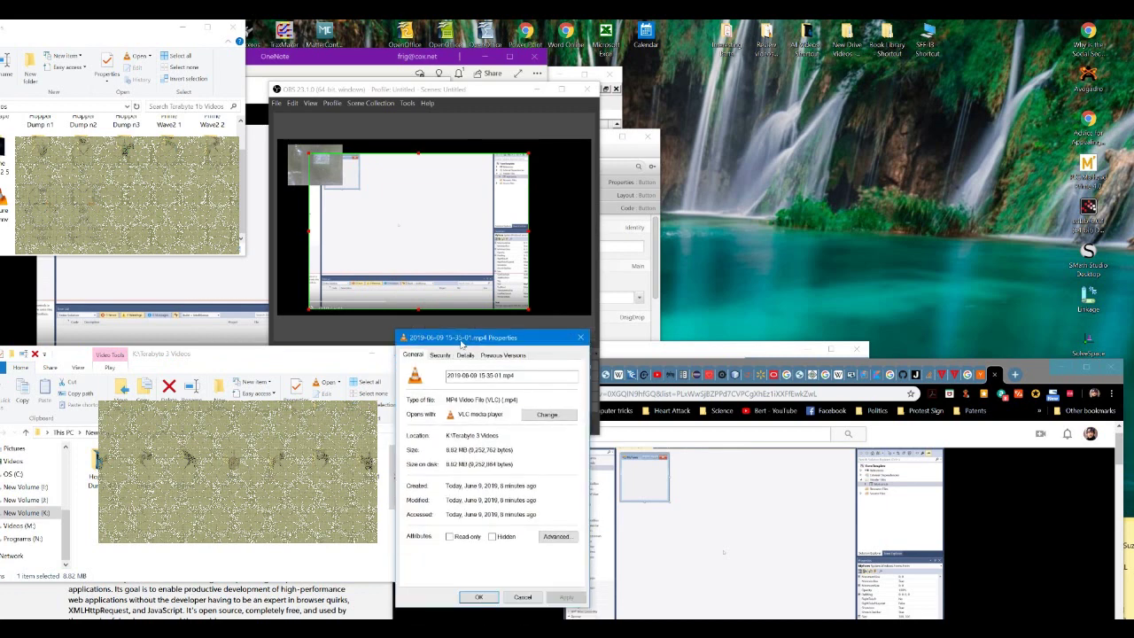
{"action": "left_click", "coordinate": [466, 355]}
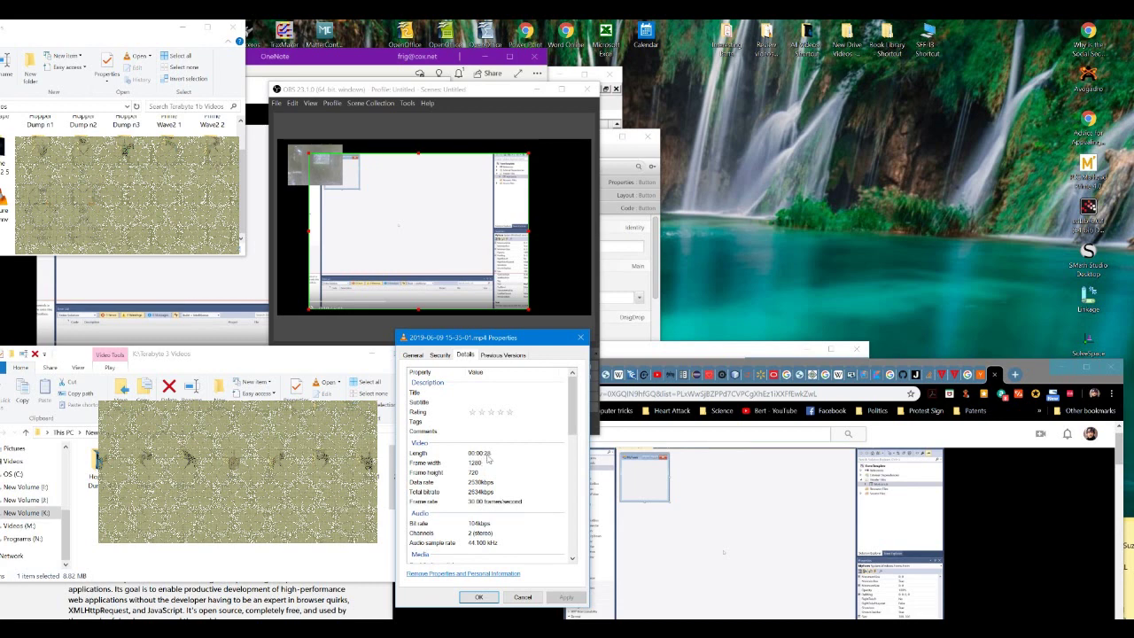
{"action": "left_click", "coordinate": [523, 596]}
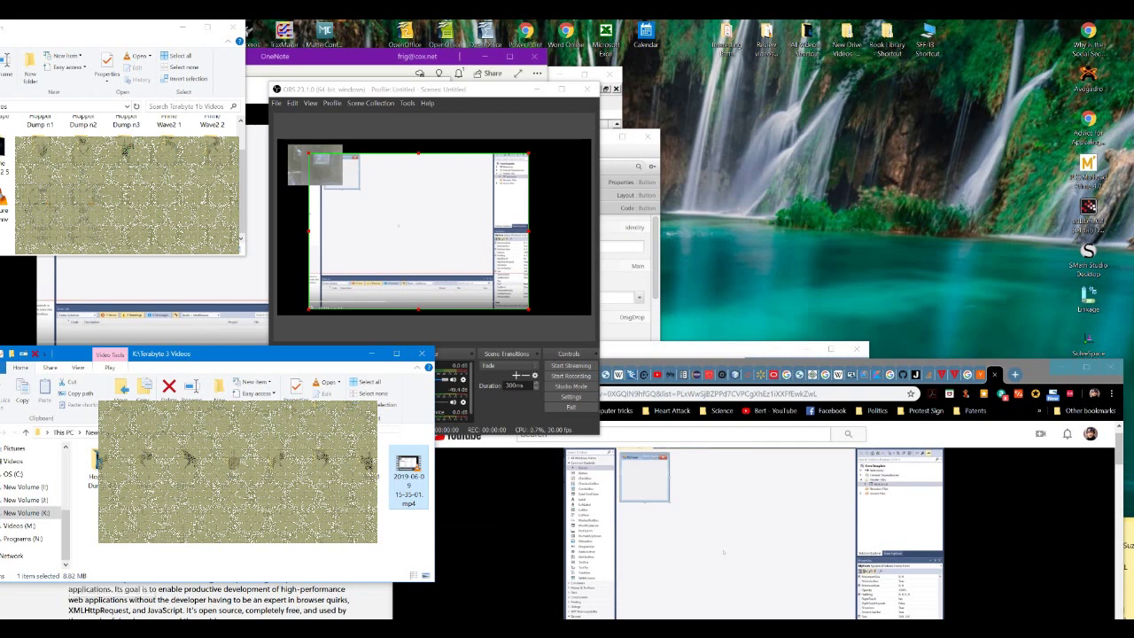
Reposition the Terabyte 3 Videos folder window so that its cut-off side lies fully on the screen
{"action": "mouse_move", "coordinate": [400, 495]}
{"action": "mouse_move", "coordinate": [403, 474]}
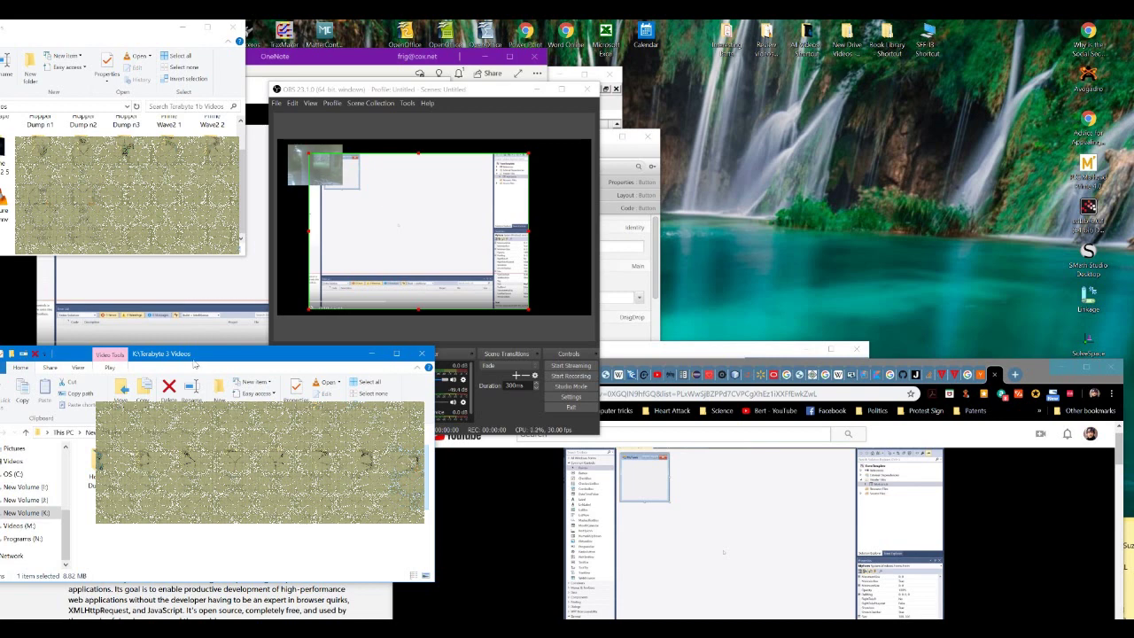
{"action": "left_click_drag", "start_coordinate": [194, 361], "coordinate": [234, 351]}
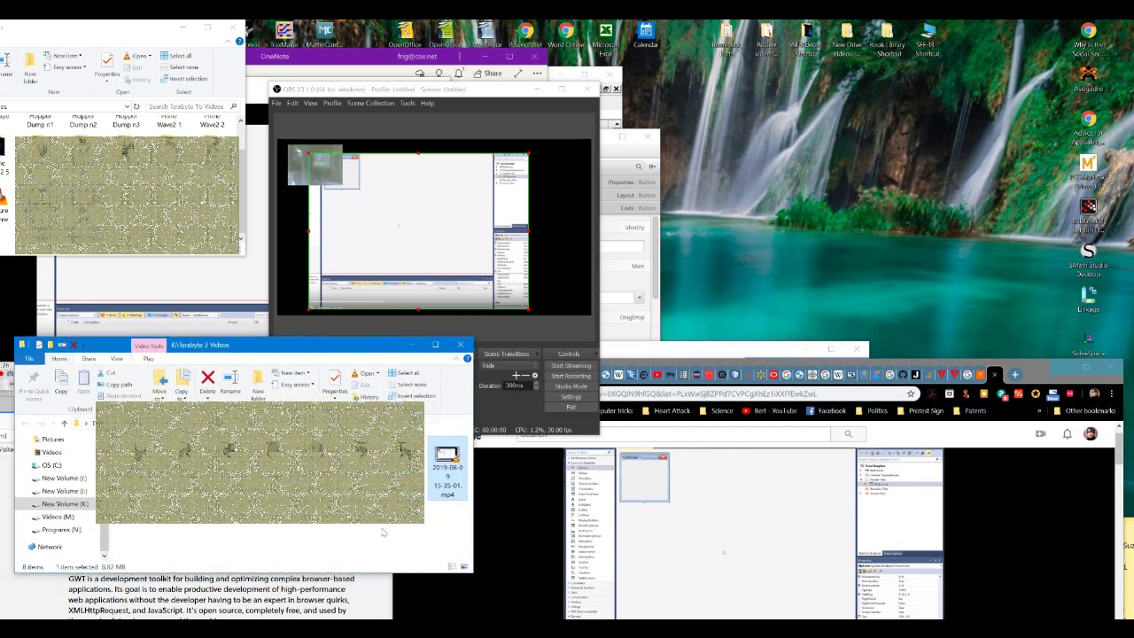